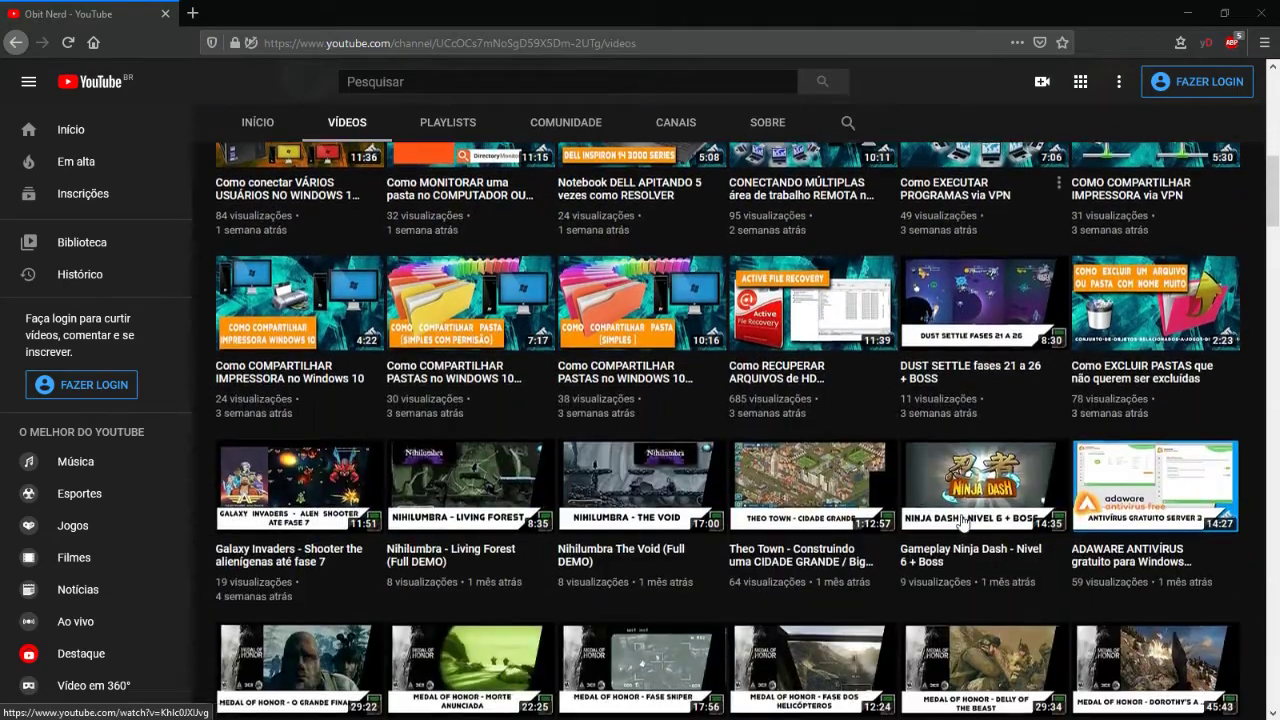
Browse the Obit Nerd channel's video list down to the older uploads and return towards the newest ones
scroll(962, 522, "down", 7)
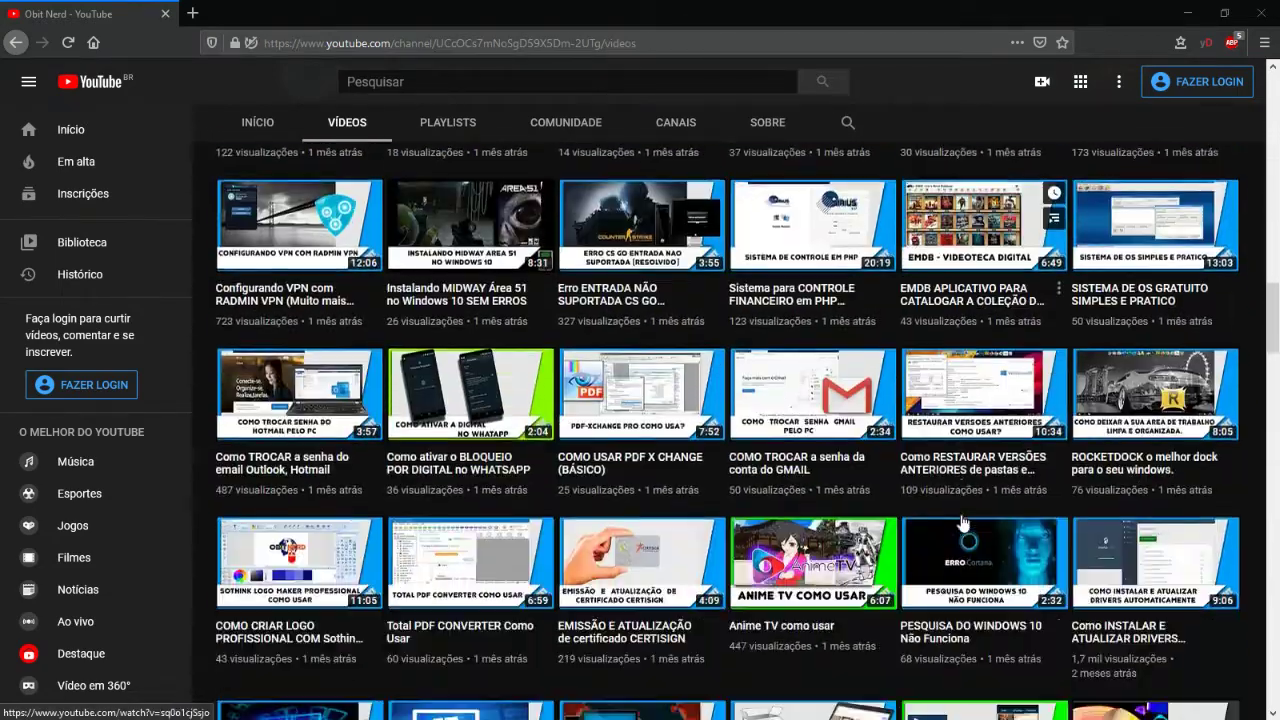
scroll(962, 527, "down", 9)
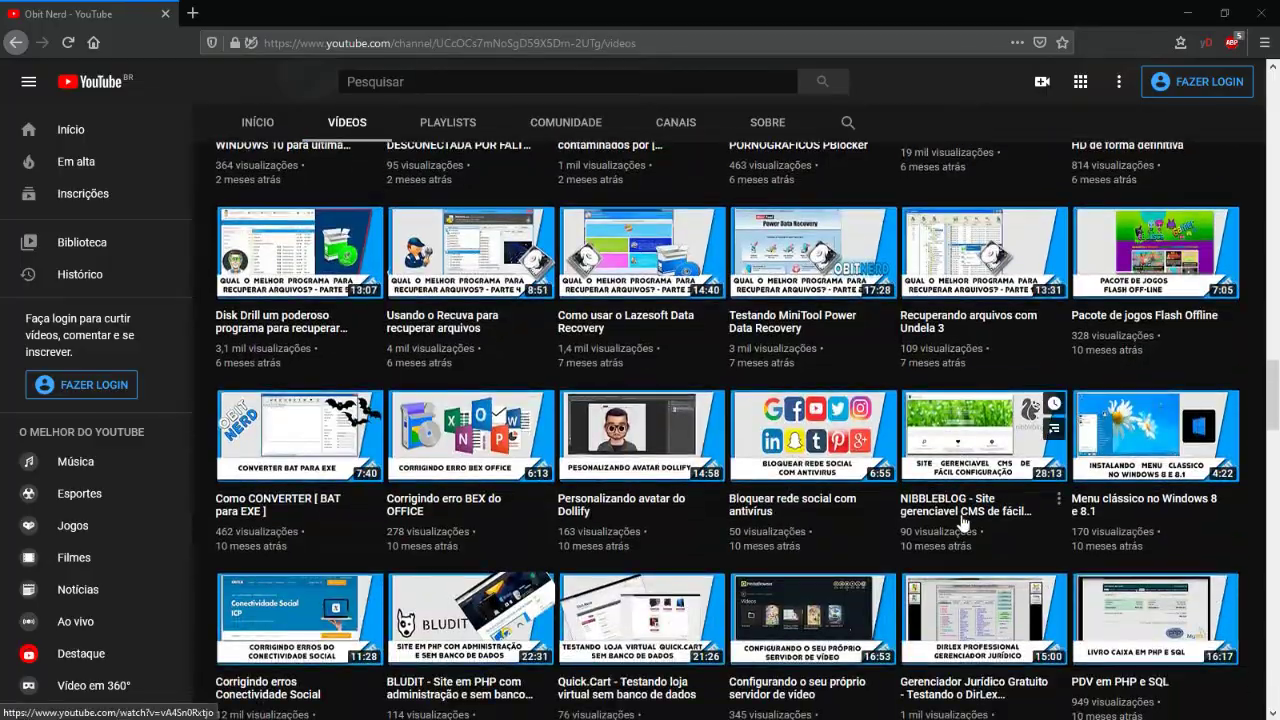
scroll(962, 522, "down", 9)
scroll(962, 522, "up", 12)
scroll(962, 520, "up", 15)
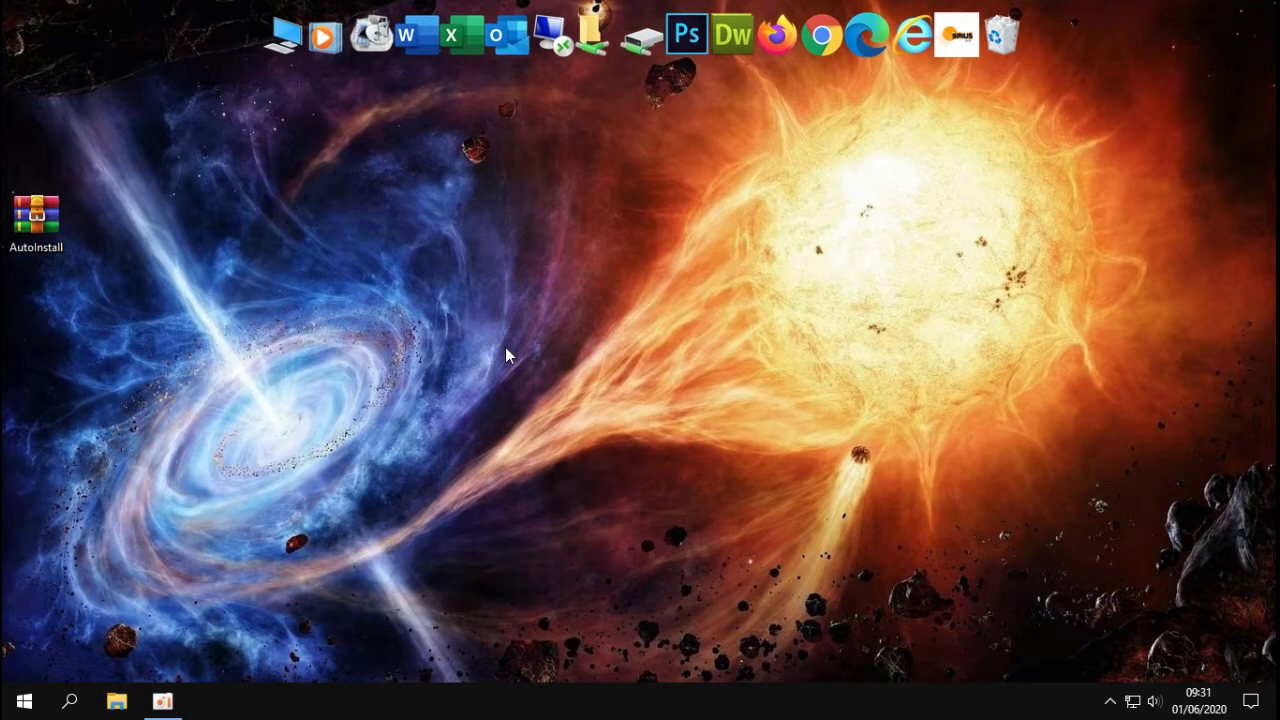
Check the computer's drives in Este Computador for the connected USB drive, and close the window
left_click(36, 222)
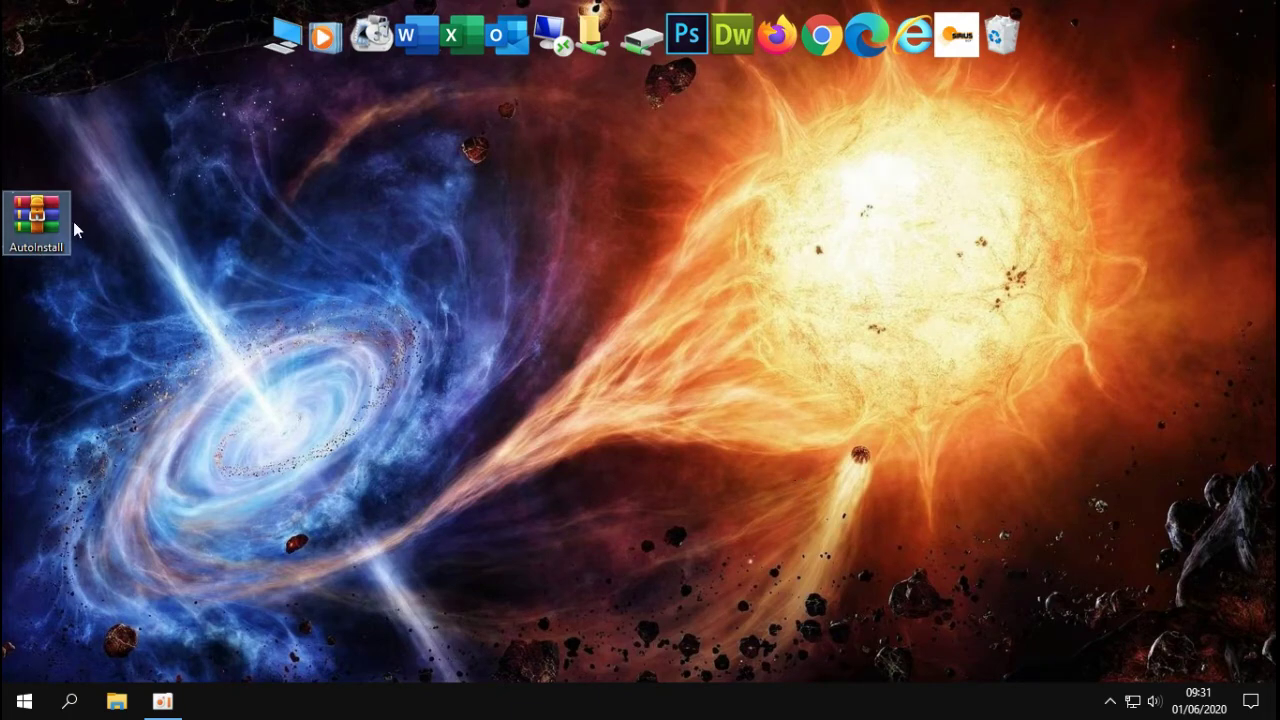
left_click(285, 45)
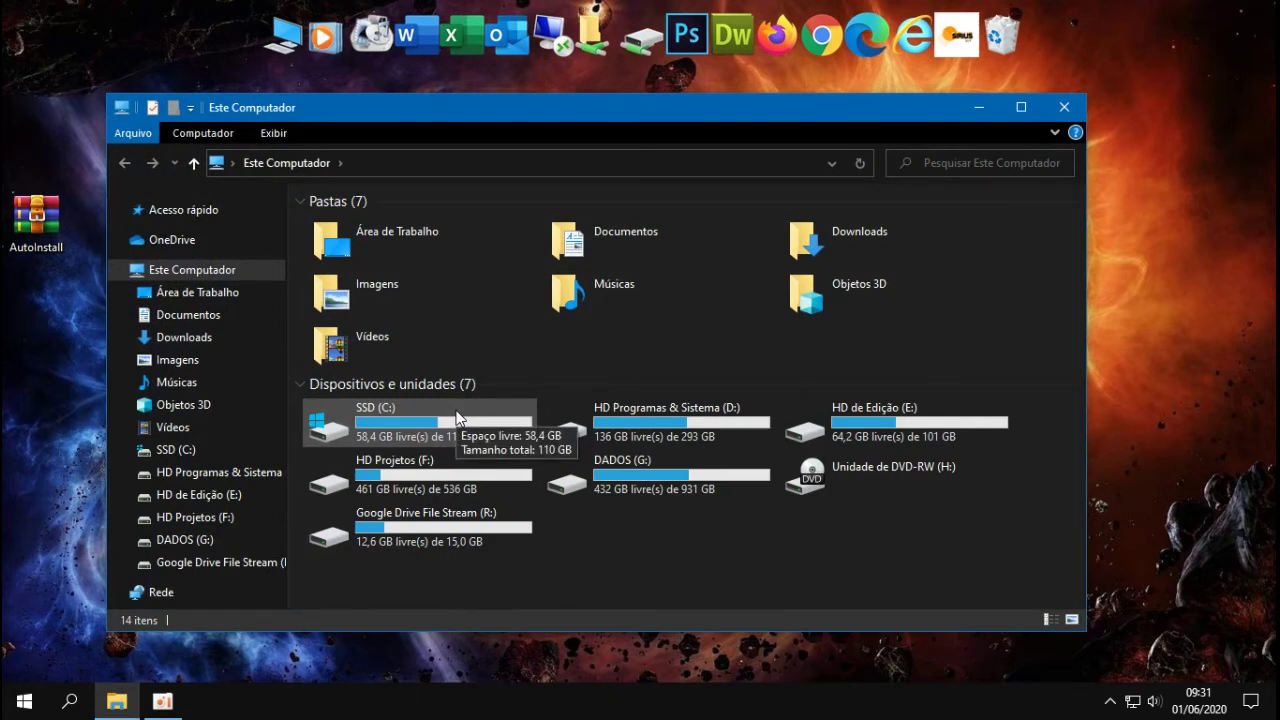
left_click_drag(714, 118, 737, 105)
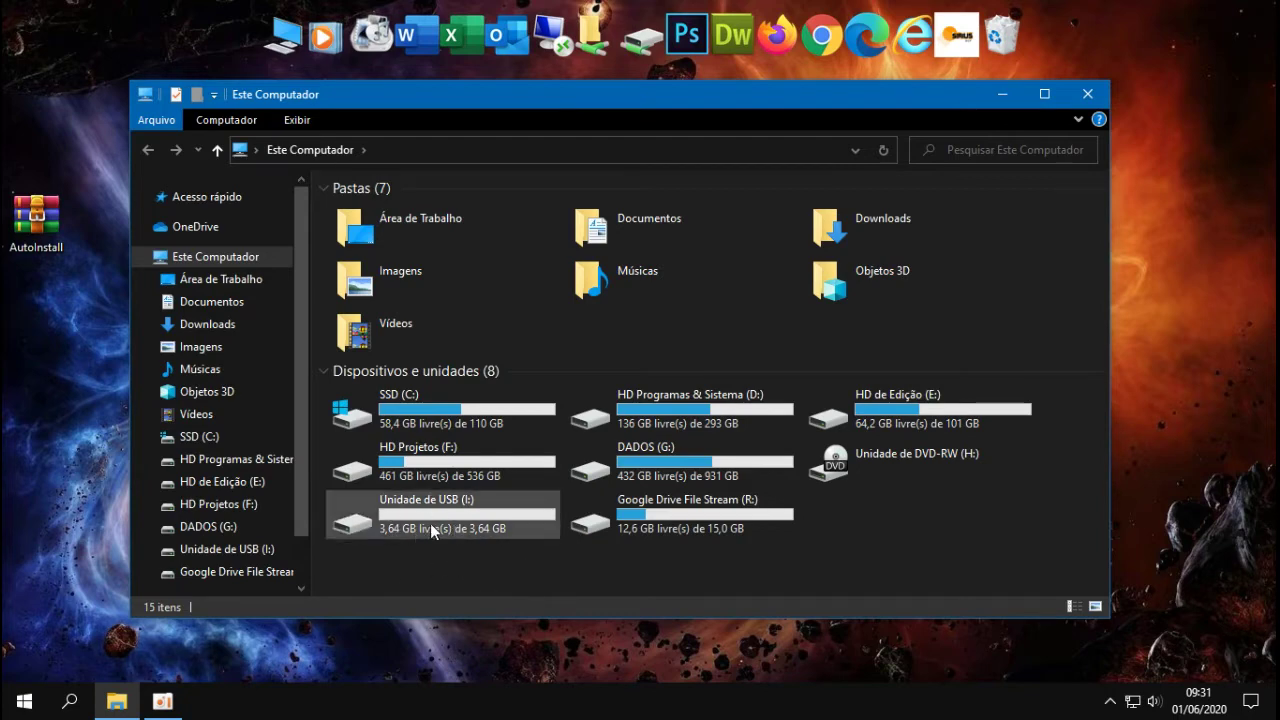
left_click(1088, 94)
Extract the AutoInstall archive on the desktop into its own AutoInstall folder
mouse_move(37, 215)
left_mouse_down()
mouse_move(120, 215)
mouse_move(24, 232)
left_mouse_up()
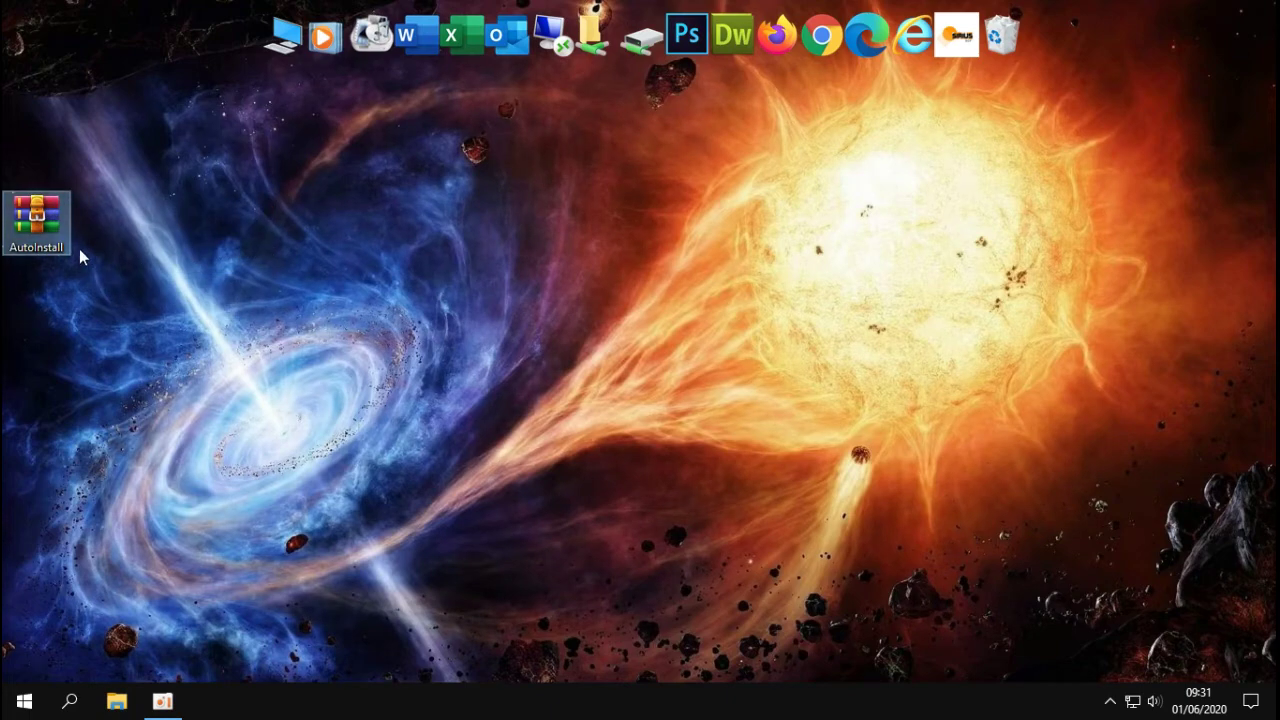
right_click(44, 216)
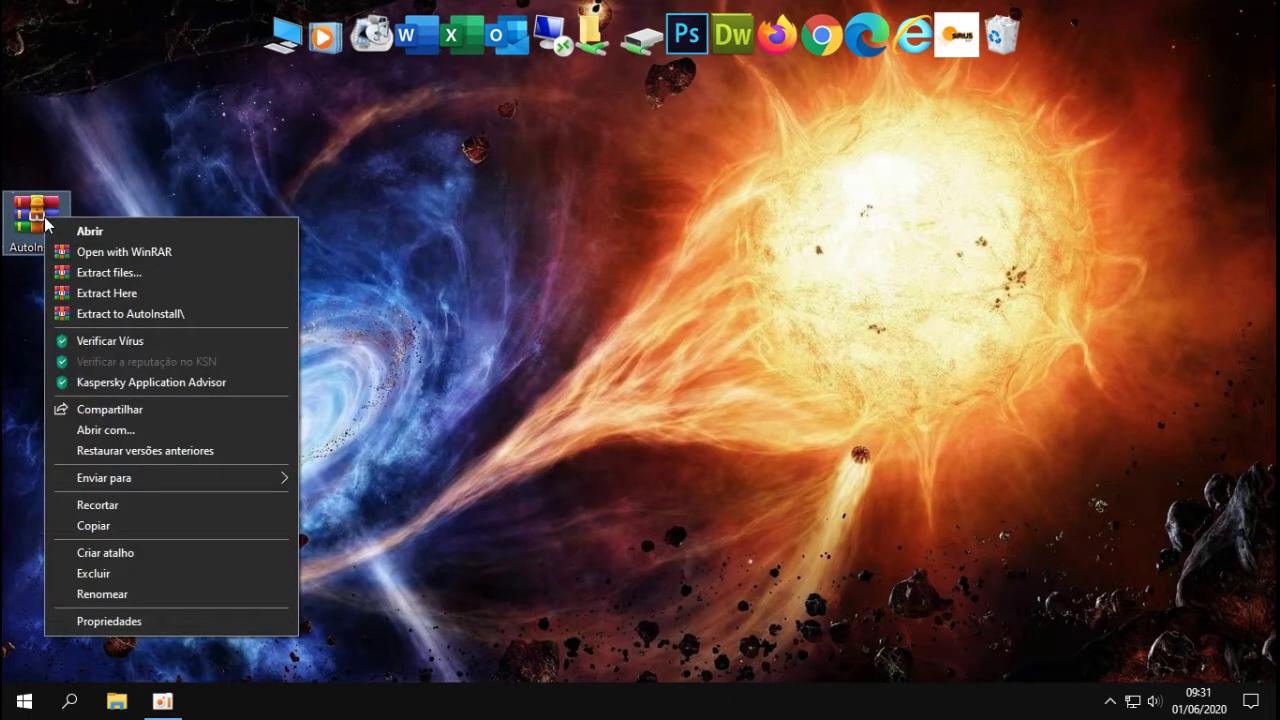
left_click(126, 313)
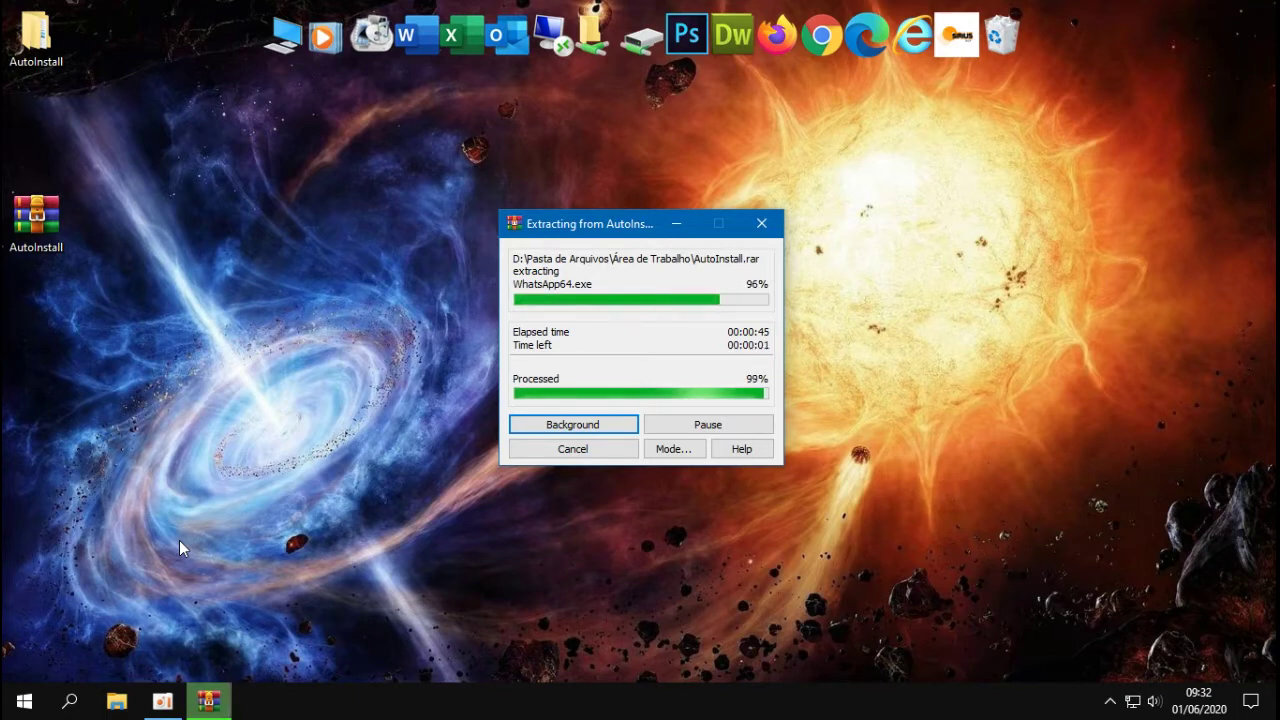
Send the AutoInstall archive to the recycle bin and place the extracted folder near the middle of the desktop
left_click_drag(36, 215, 1001, 38)
left_click_drag(36, 38, 523, 328)
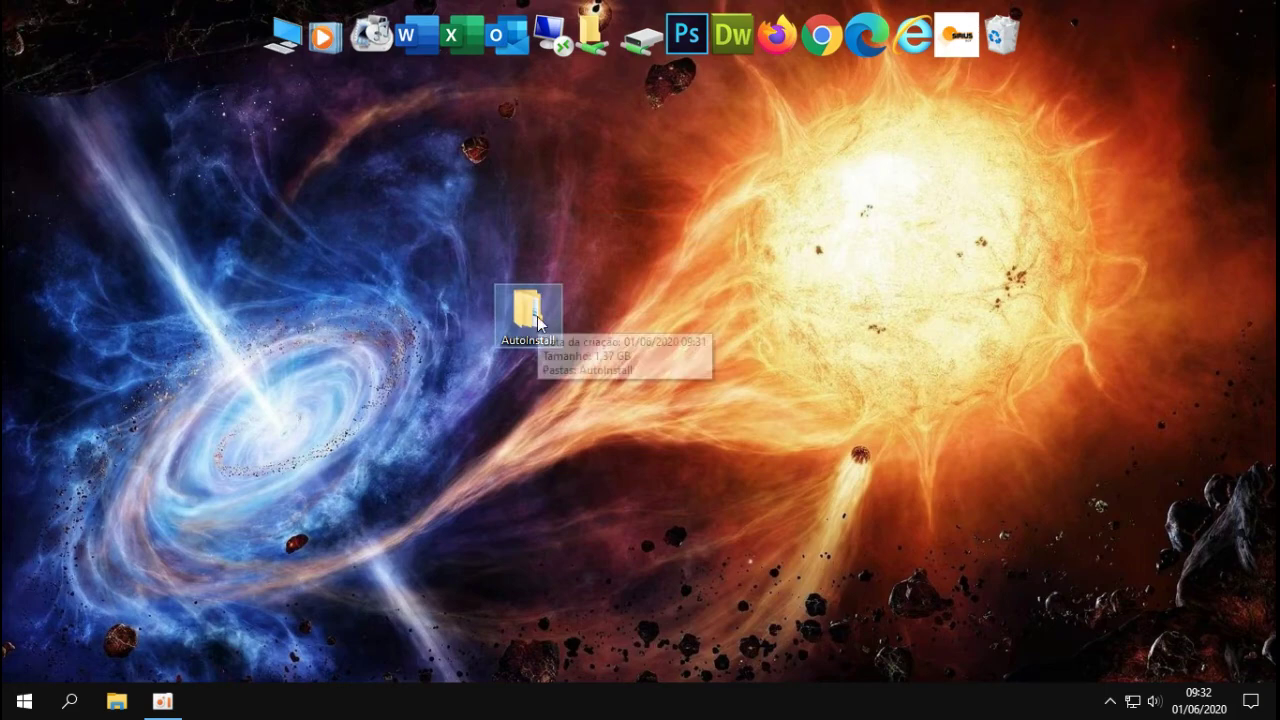
Move the inner AutoInstall folder out of the extracted folder onto the desktop and show its contents
double_click(524, 318)
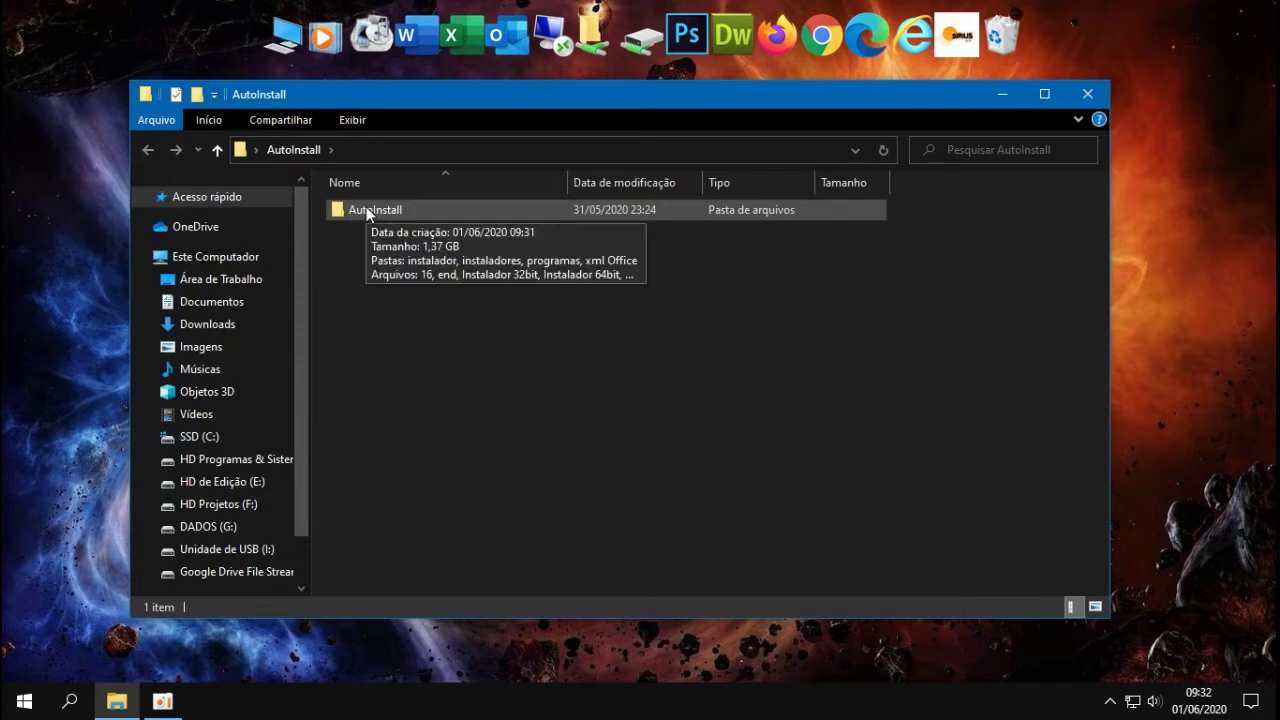
left_click(1087, 93)
left_click_drag(526, 312, 521, 311)
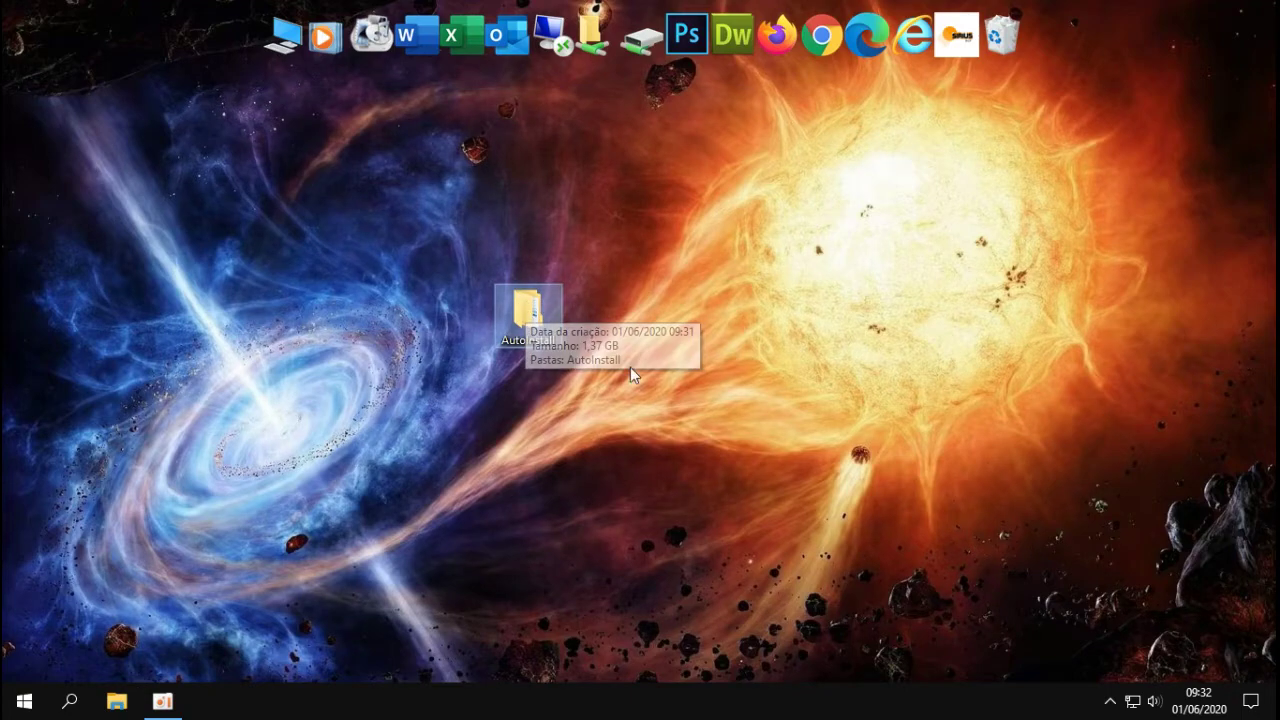
double_click(535, 315)
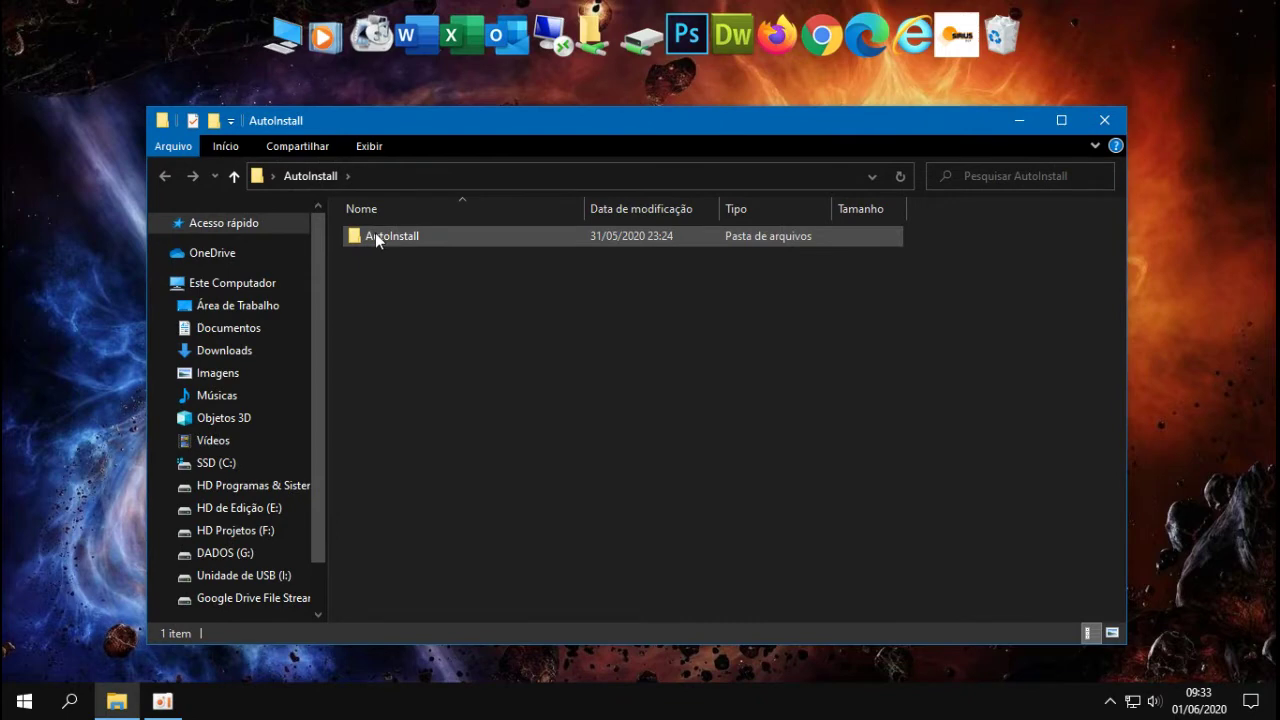
left_click_drag(375, 235, 76, 321)
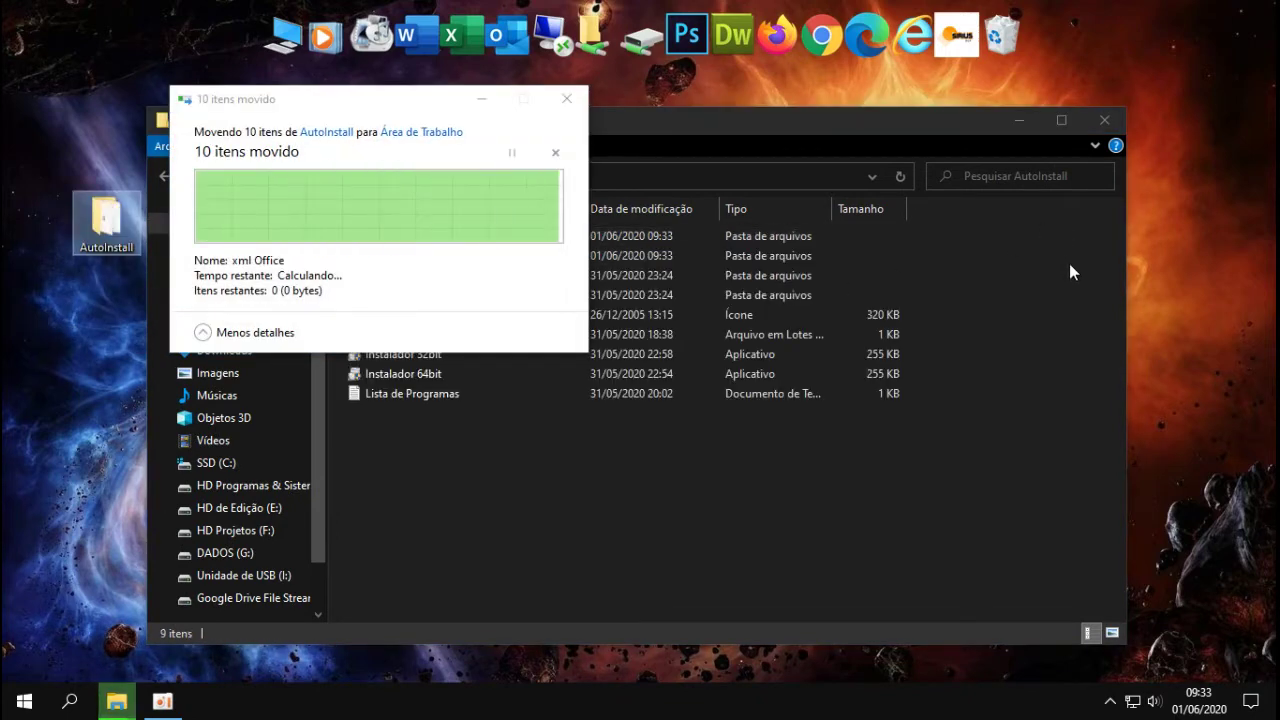
left_click(524, 490)
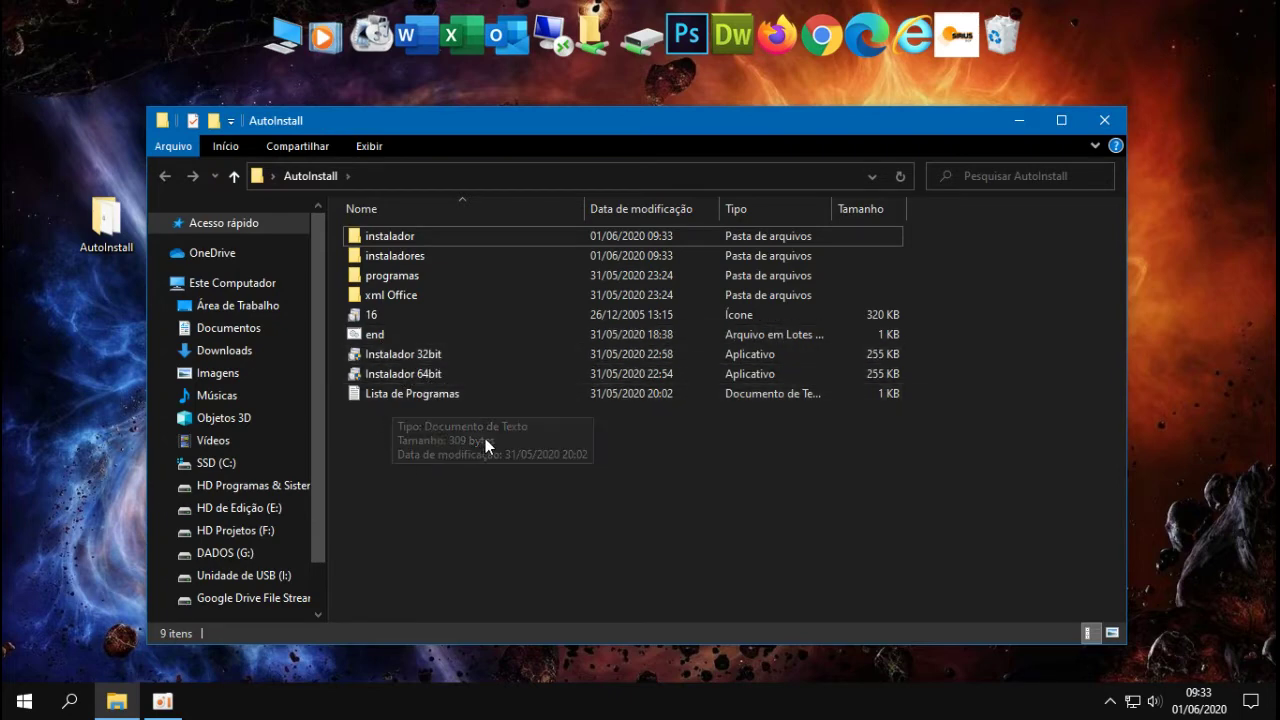
Check the system type in the Windows device specifications to see whether the system is 32 or 64 bits, and close the settings
right_click(24, 700)
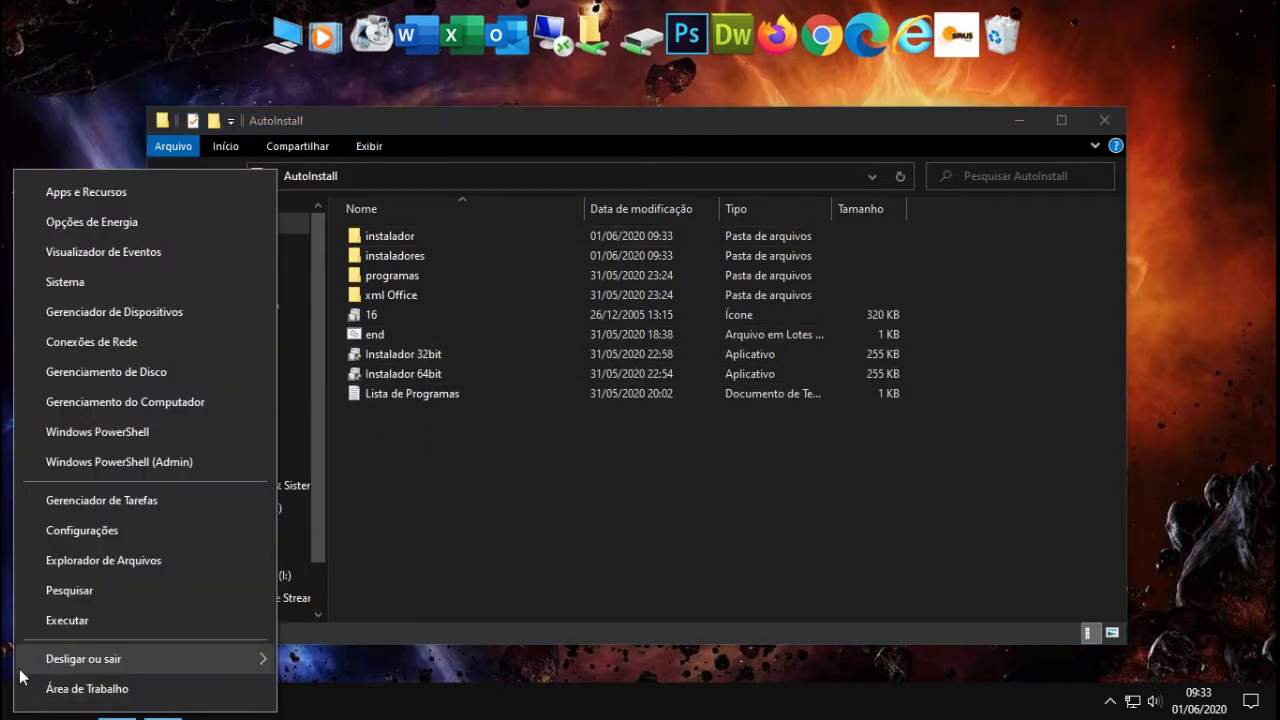
left_click(108, 289)
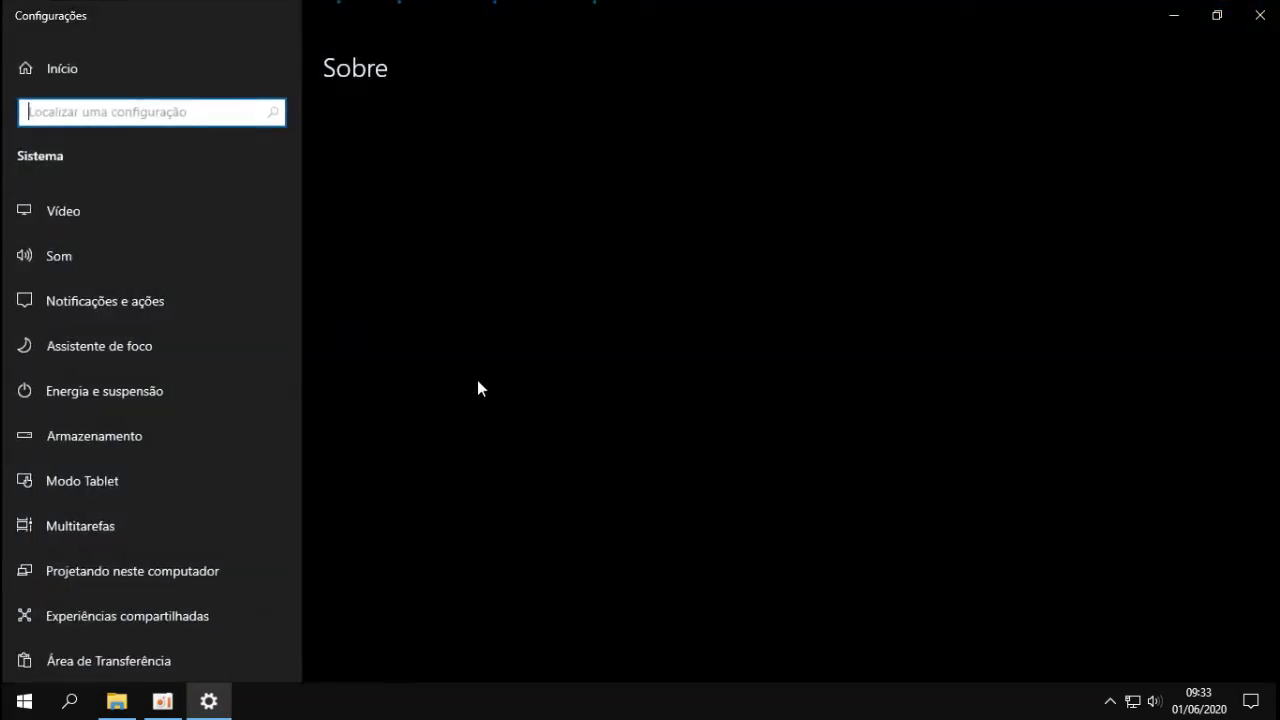
scroll(560, 330, "down", 4)
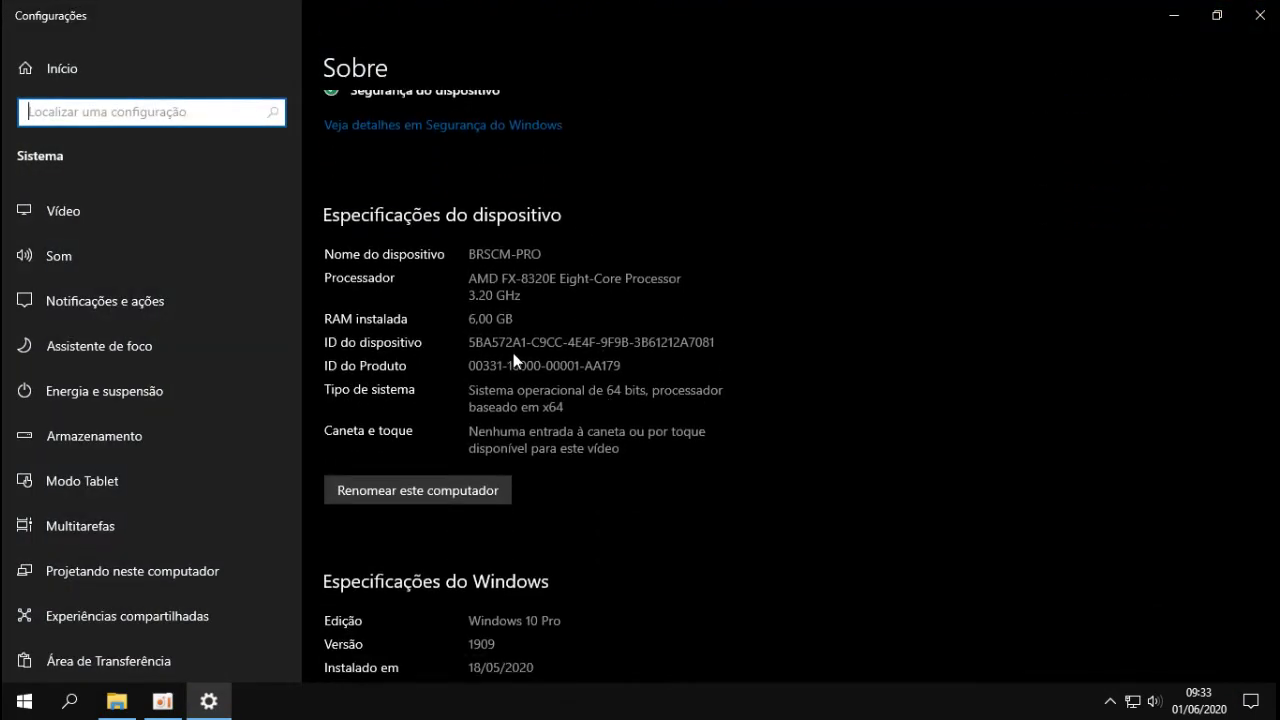
scroll(537, 402, "down", 2)
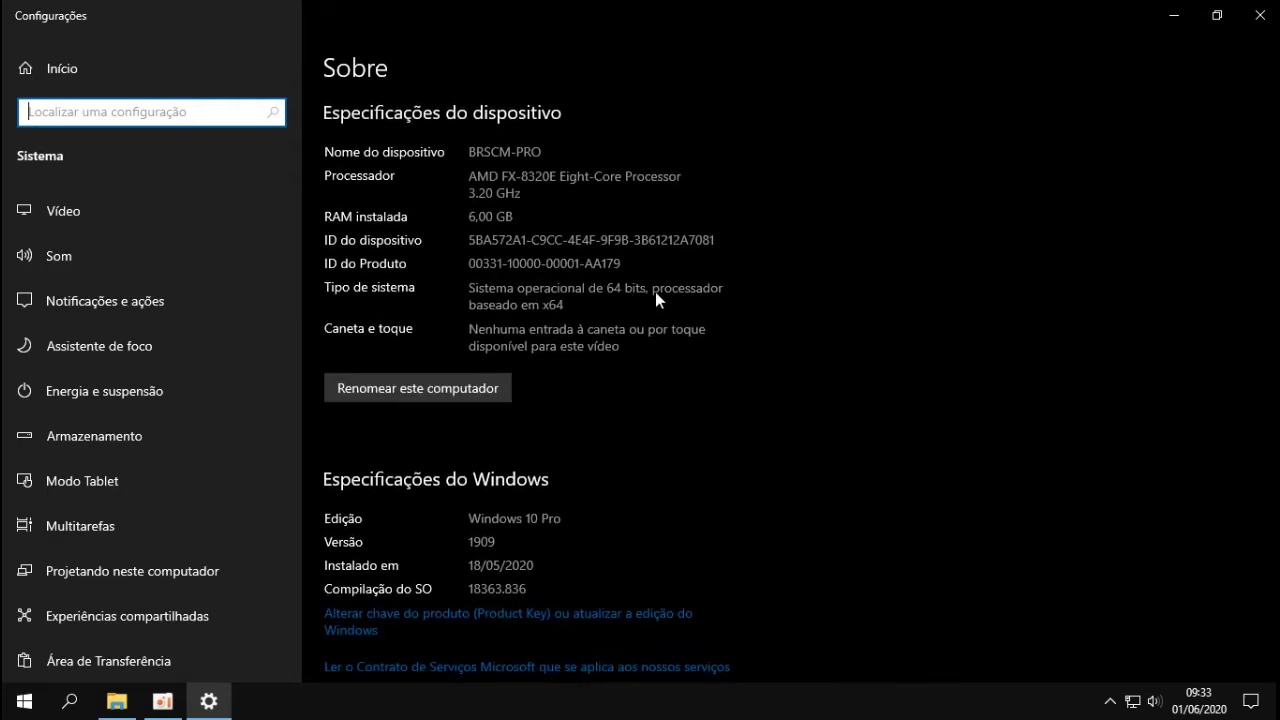
scroll(790, 301, "up", 6)
left_click(1260, 15)
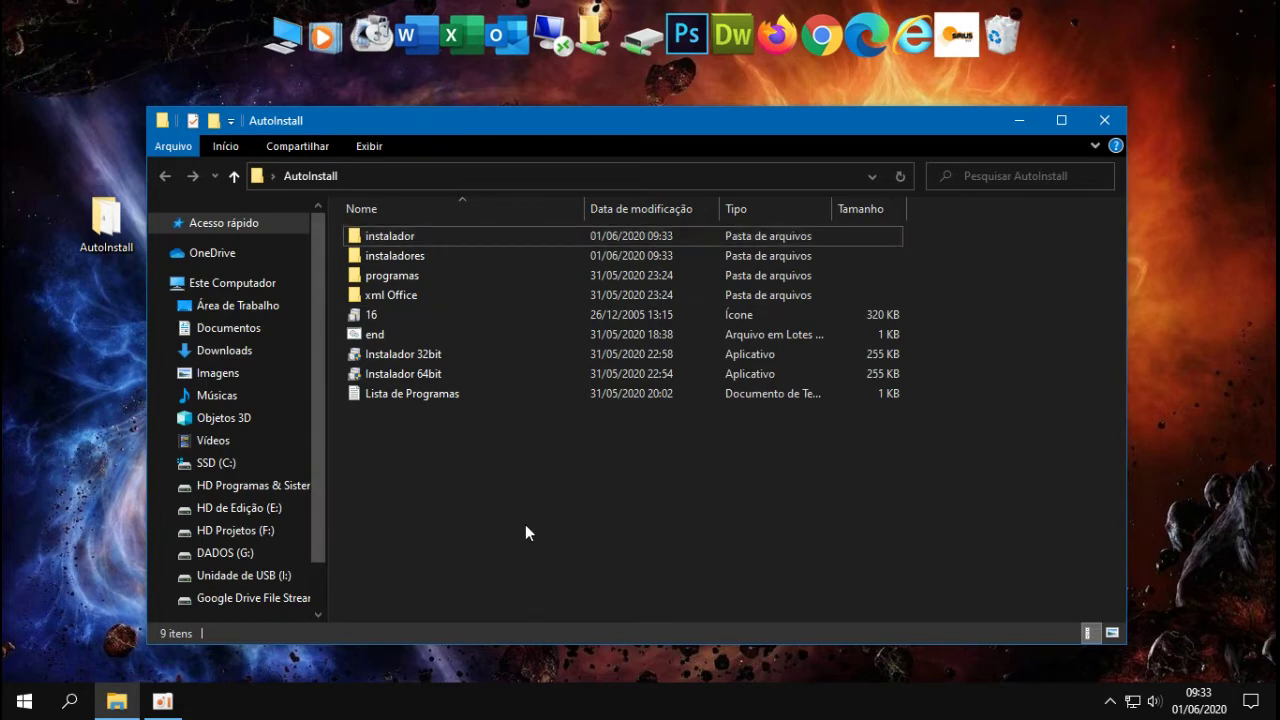
Read the Lista de Programas text file and view the sample image in Windows Photo Viewer, closing both
double_click(408, 394)
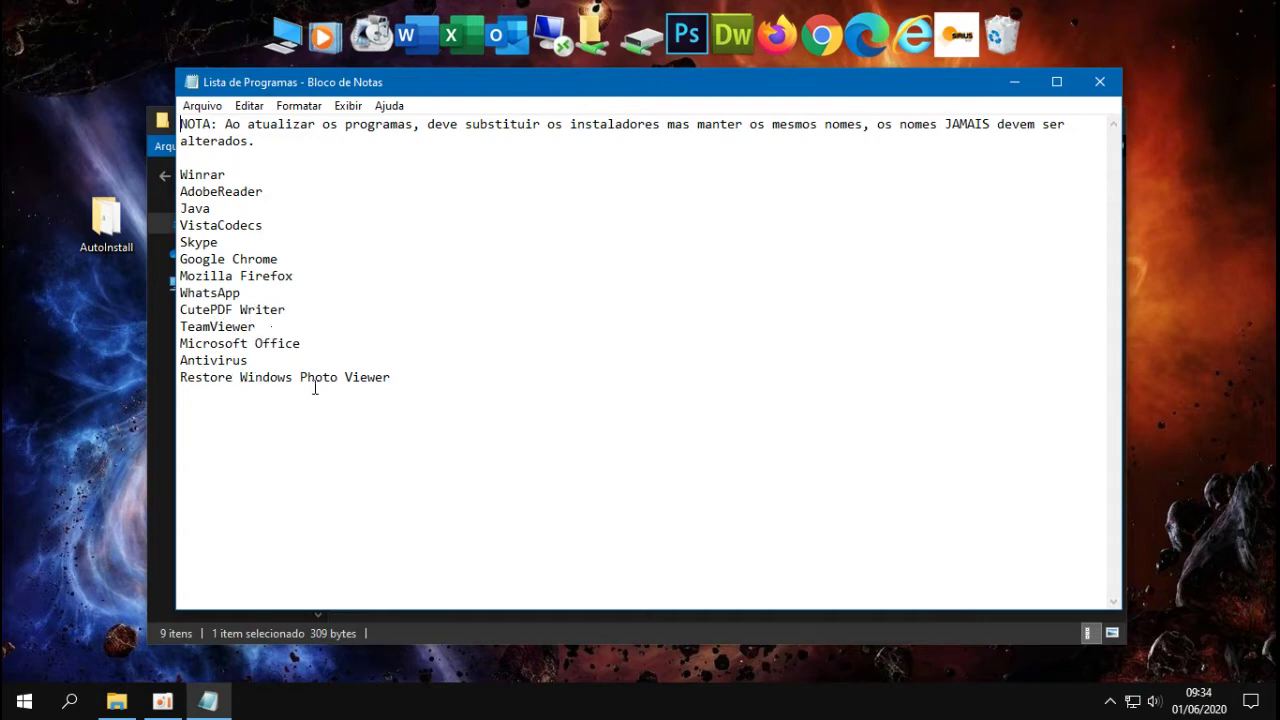
left_click(1100, 84)
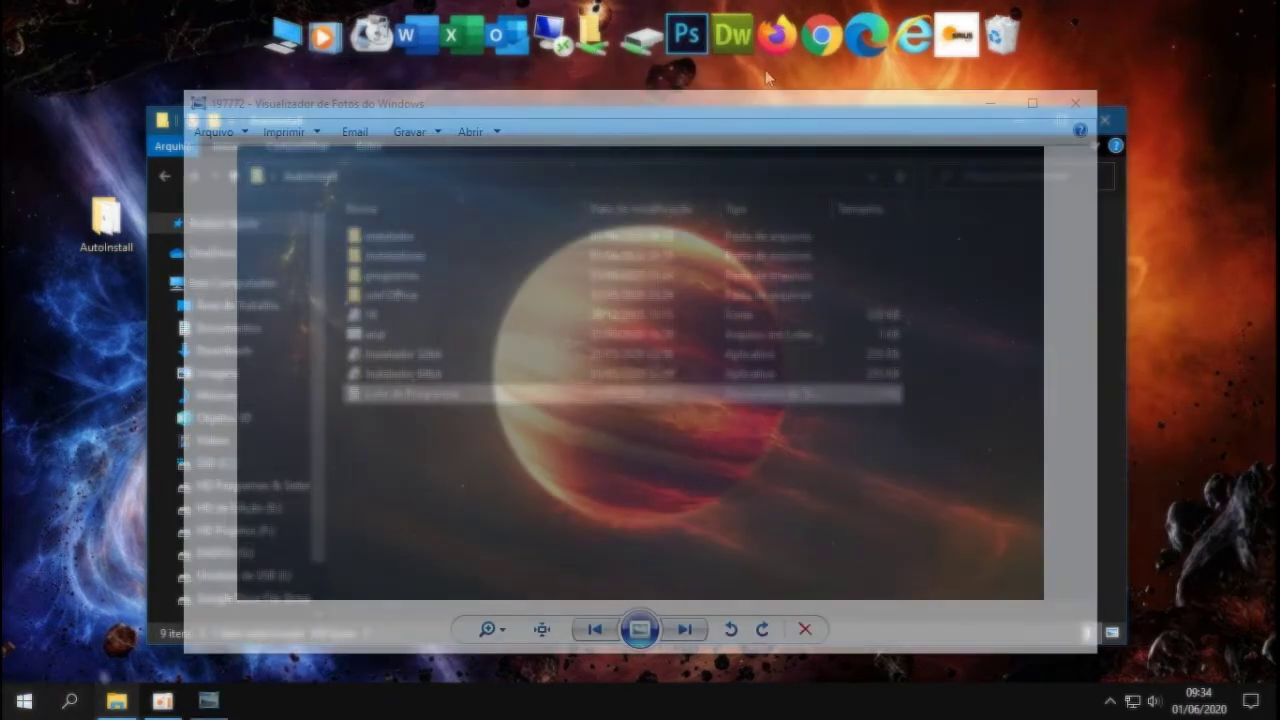
left_click_drag(648, 118, 612, 109)
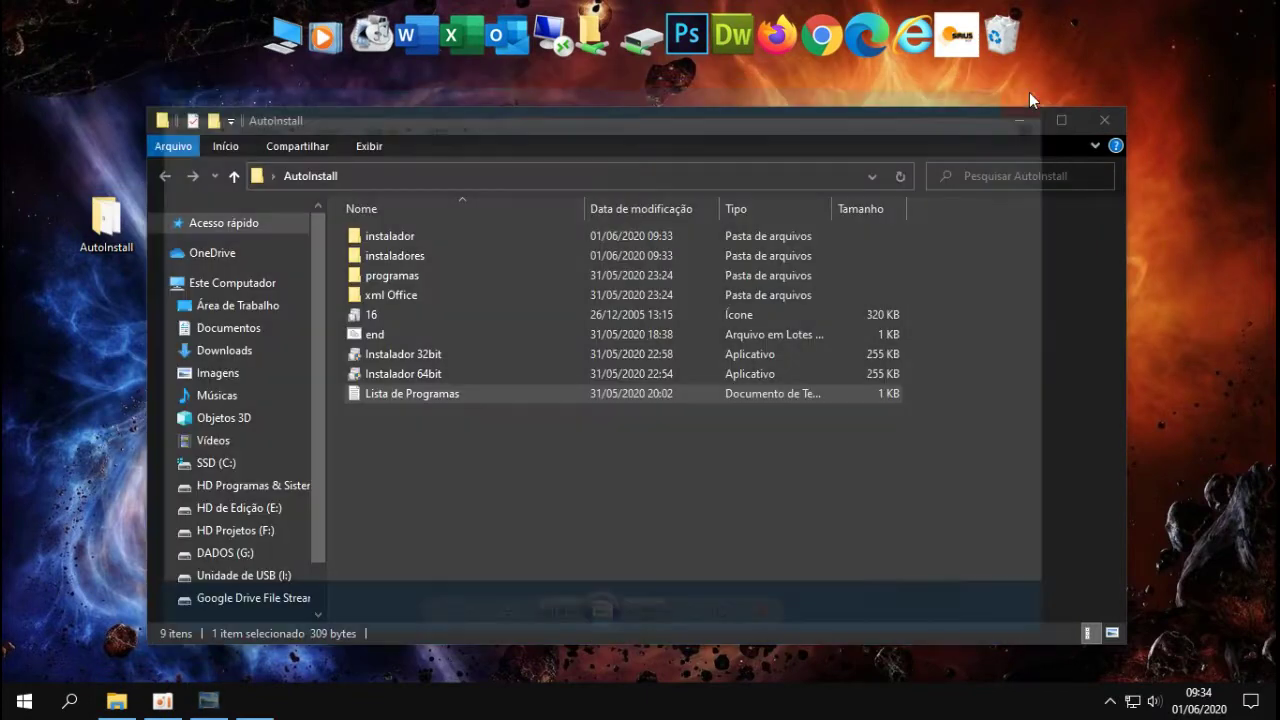
left_click(1039, 94)
left_click(697, 468)
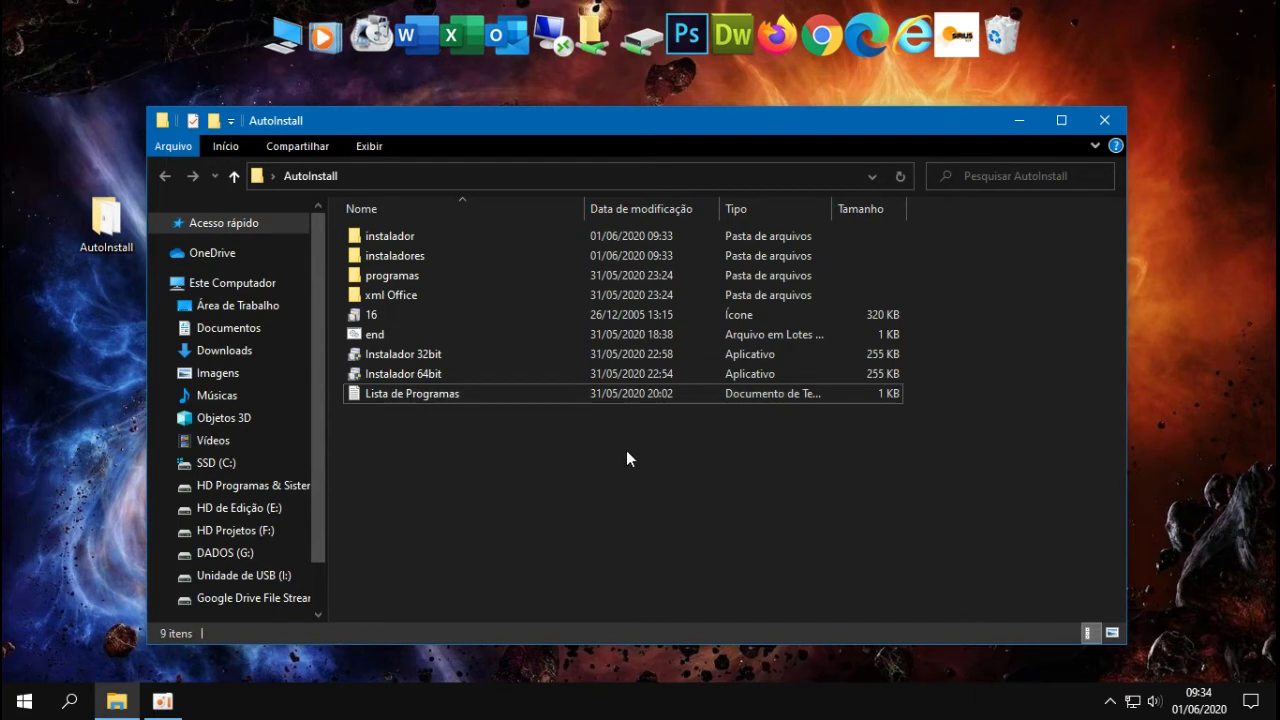
Look through the files in the instalador and instaladores folders, returning to the AutoInstall folder
double_click(397, 237)
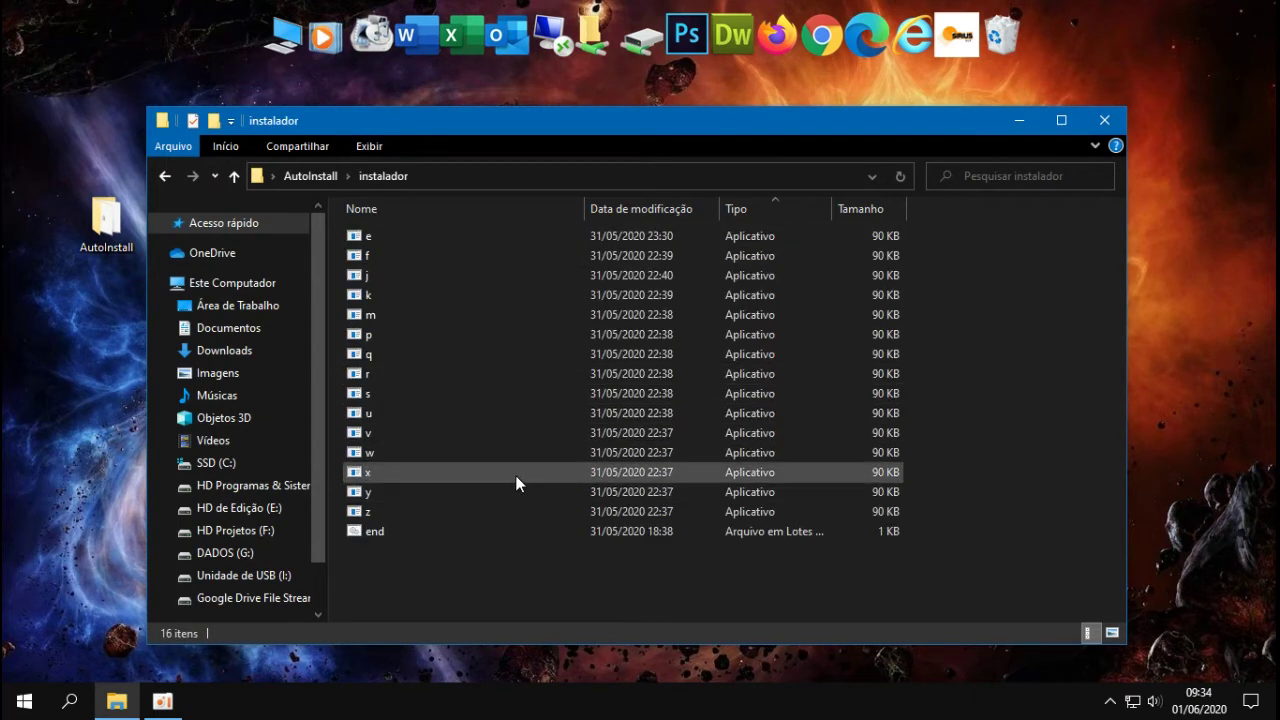
key("alt+Left")
double_click(414, 254)
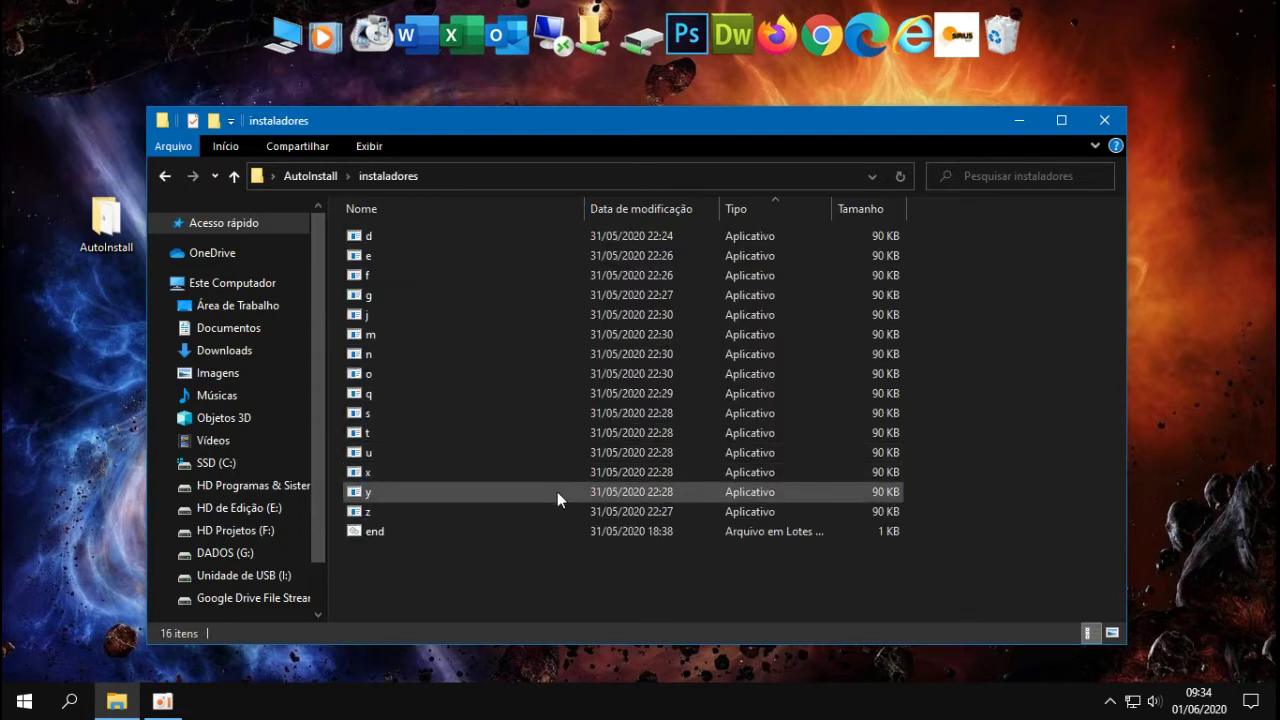
key("alt+Left")
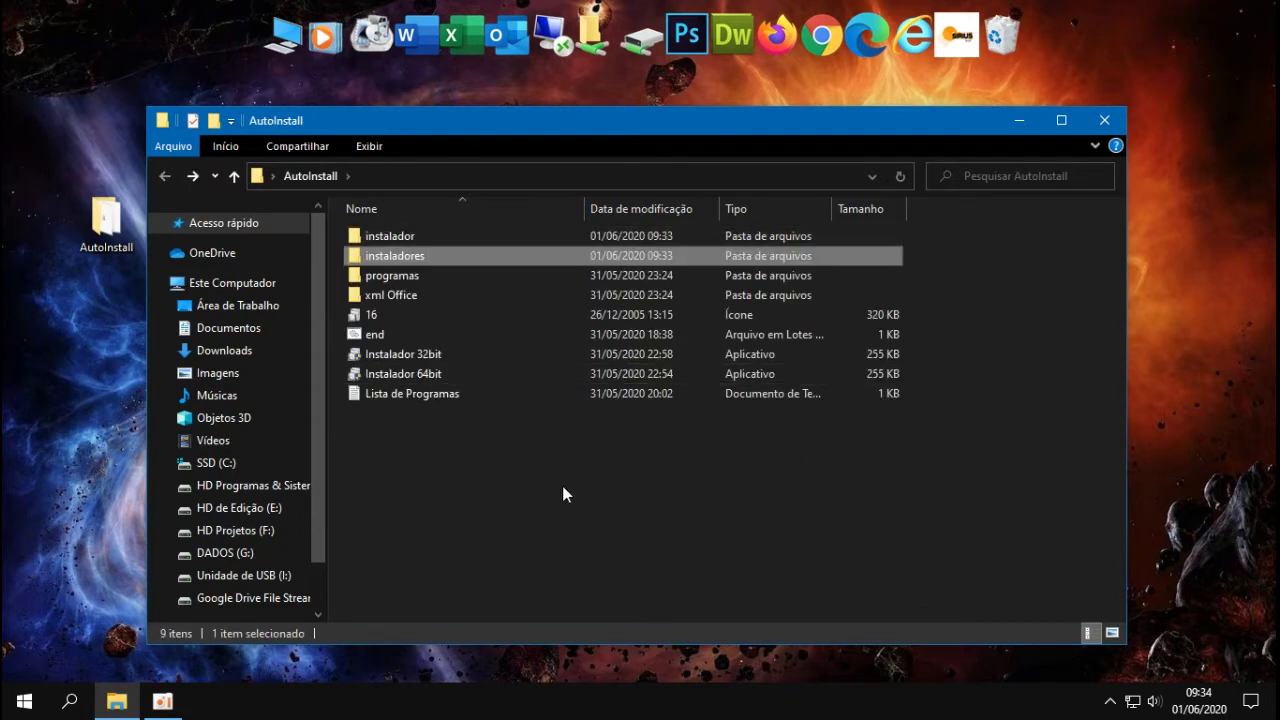
Examine the program installers in the programas folder, including the antivirus, Java and WhatsApp setup files
double_click(405, 276)
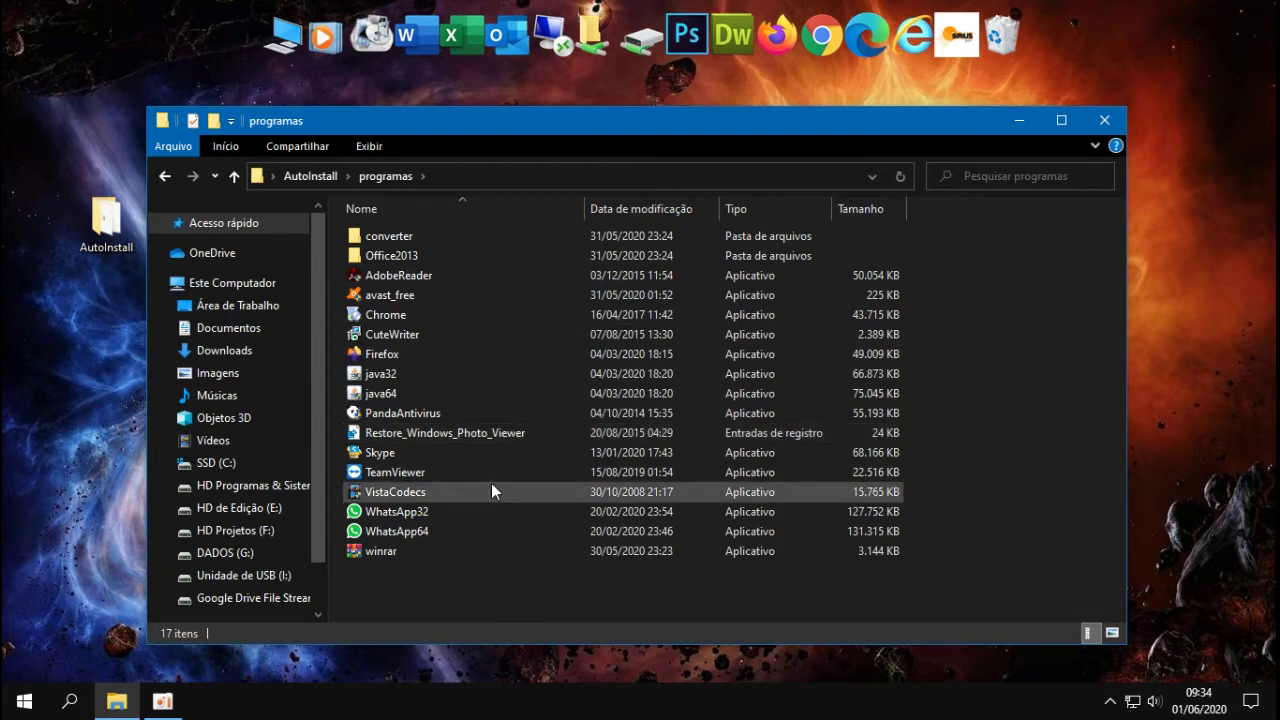
mouse_move(515, 495)
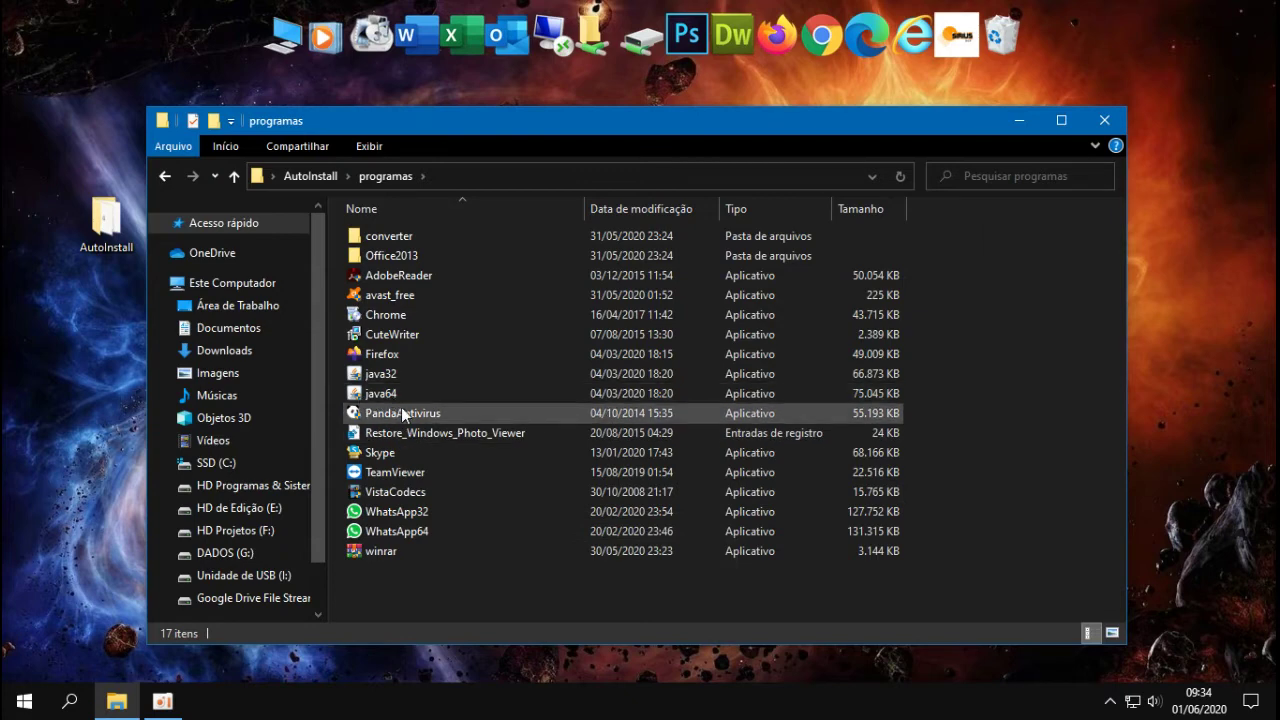
mouse_move(401, 408)
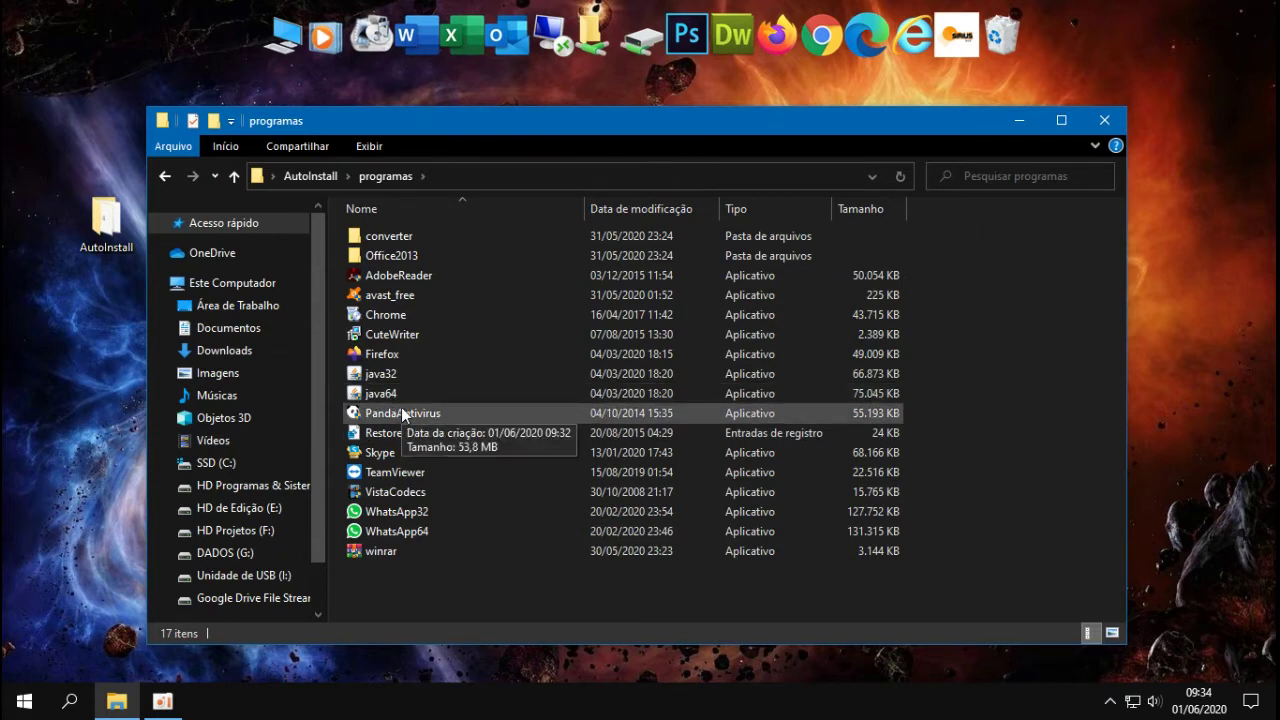
mouse_move(398, 363)
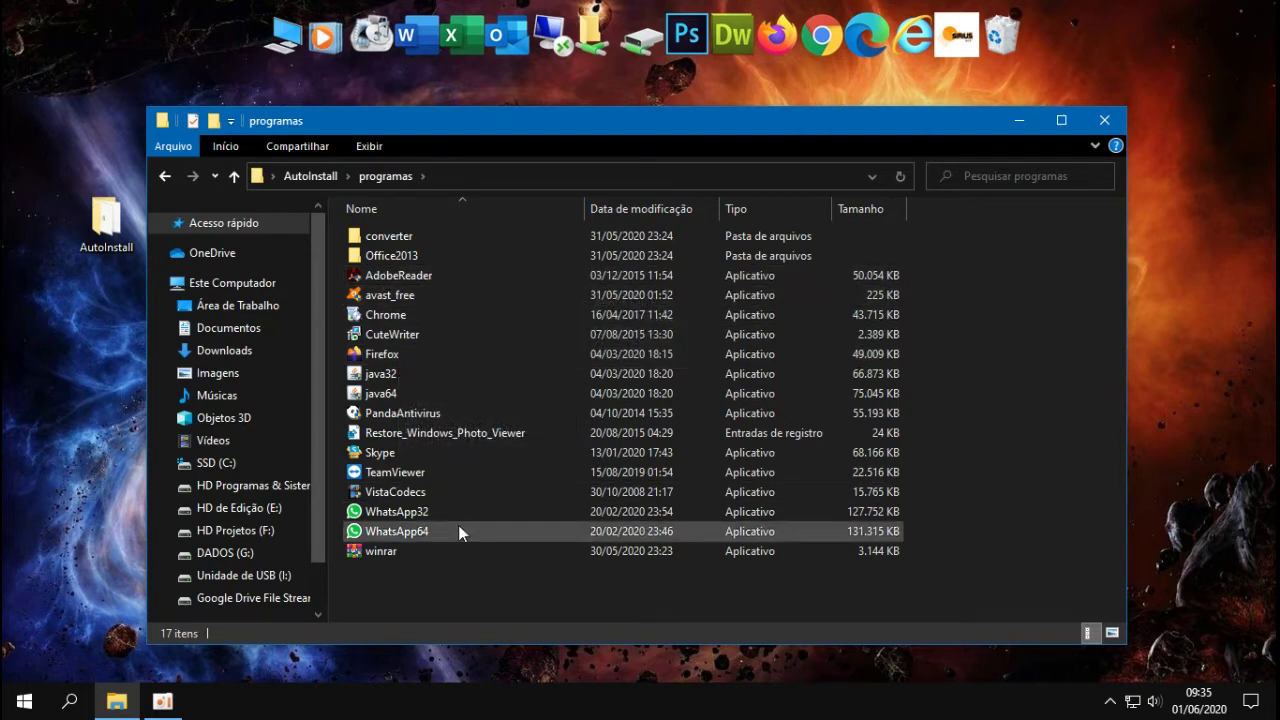
mouse_move(370, 454)
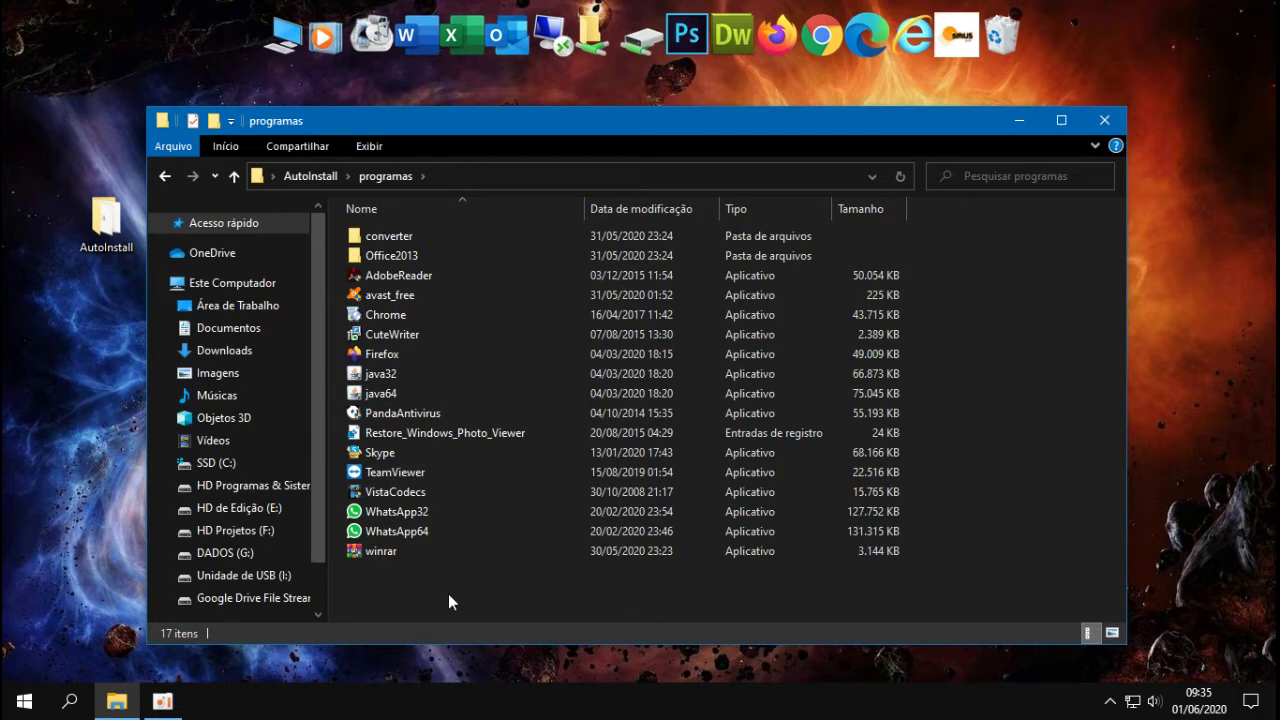
mouse_move(569, 119)
left_mouse_down()
mouse_move(577, 101)
mouse_move(587, 114)
left_mouse_up()
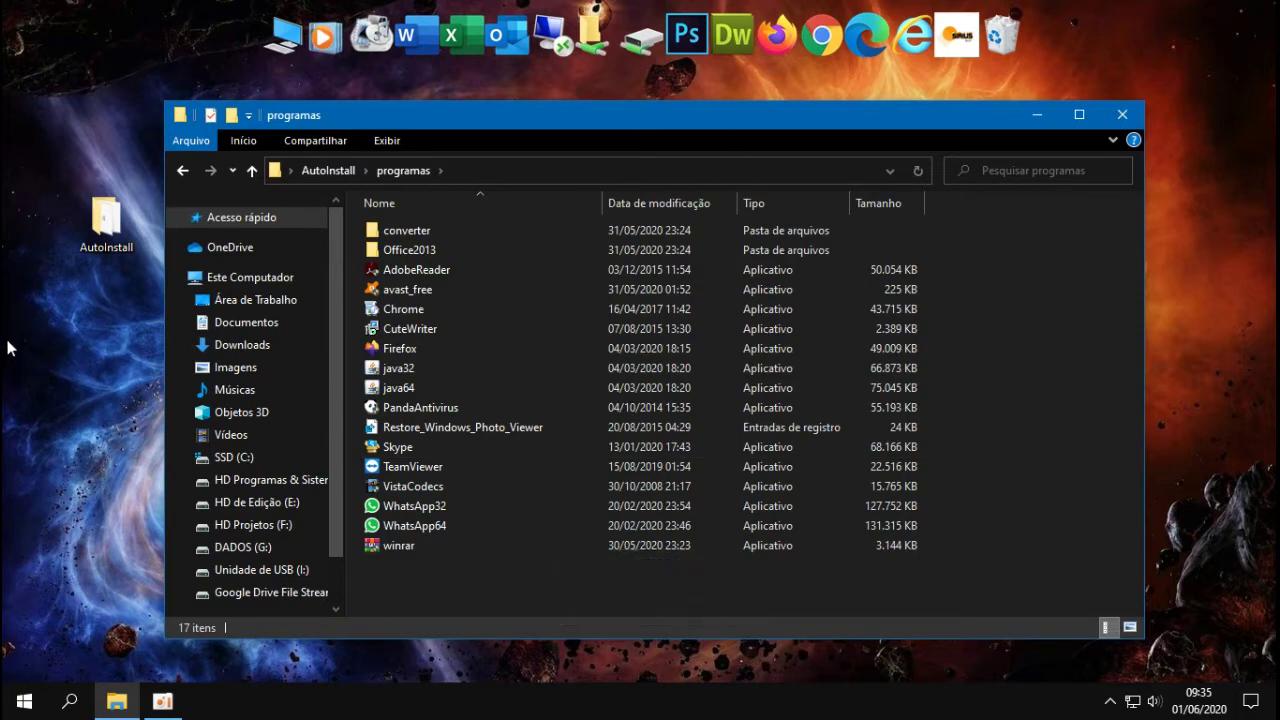
Return to the AutoInstall folder and reread the note on replacing installers in Lista de Programas, closing the file
key("BackSpace")
left_click(418, 388)
double_click(418, 388)
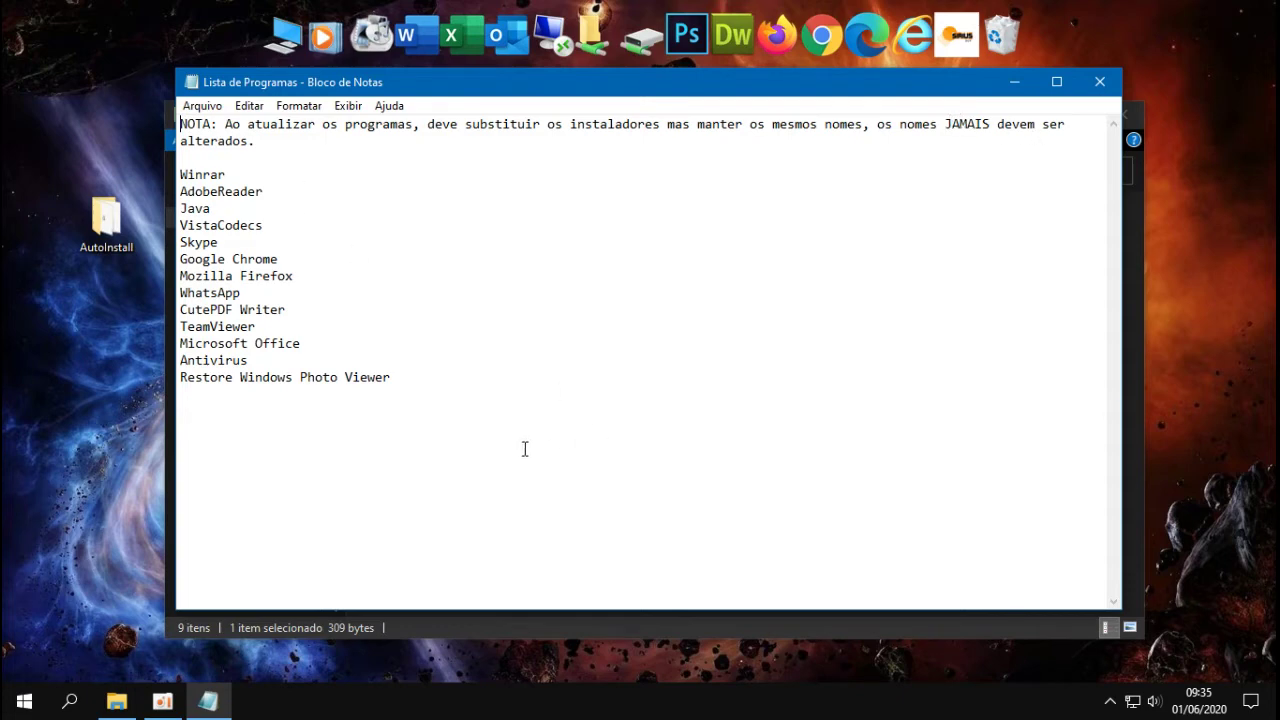
left_click(1100, 83)
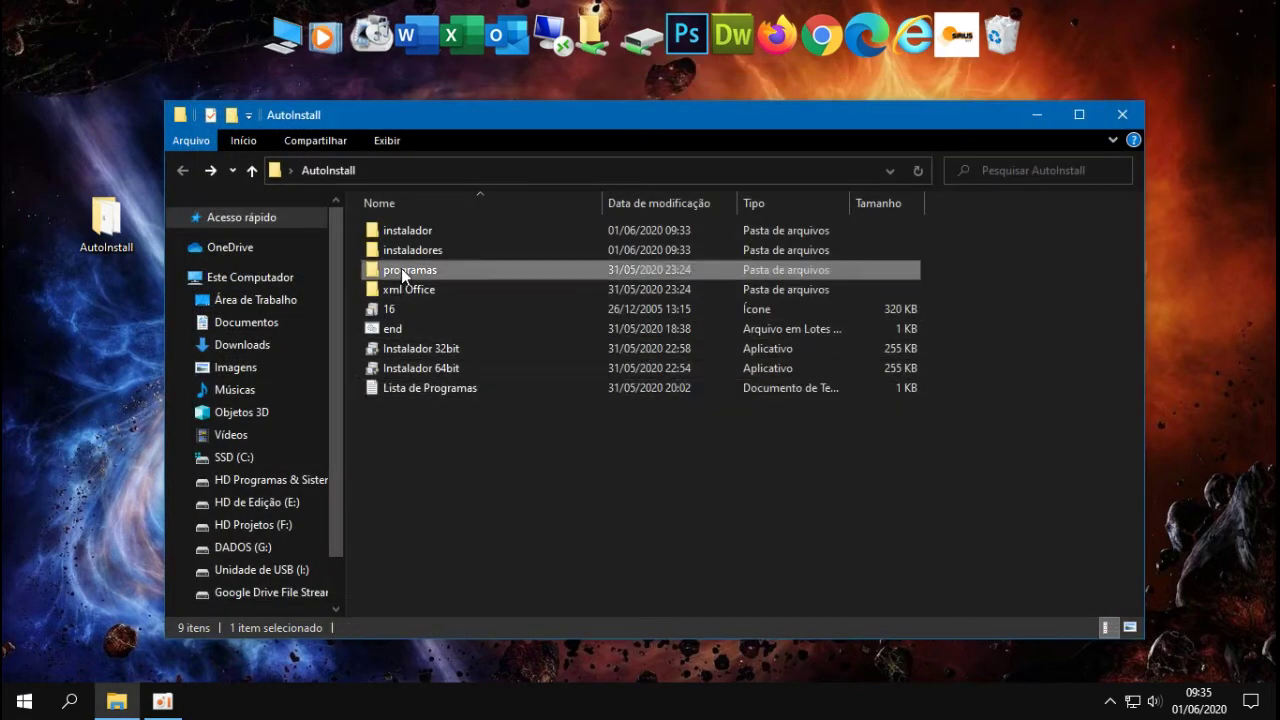
Review the installers and the Office2013 folder inside programas, returning to the AutoInstall folder
double_click(401, 269)
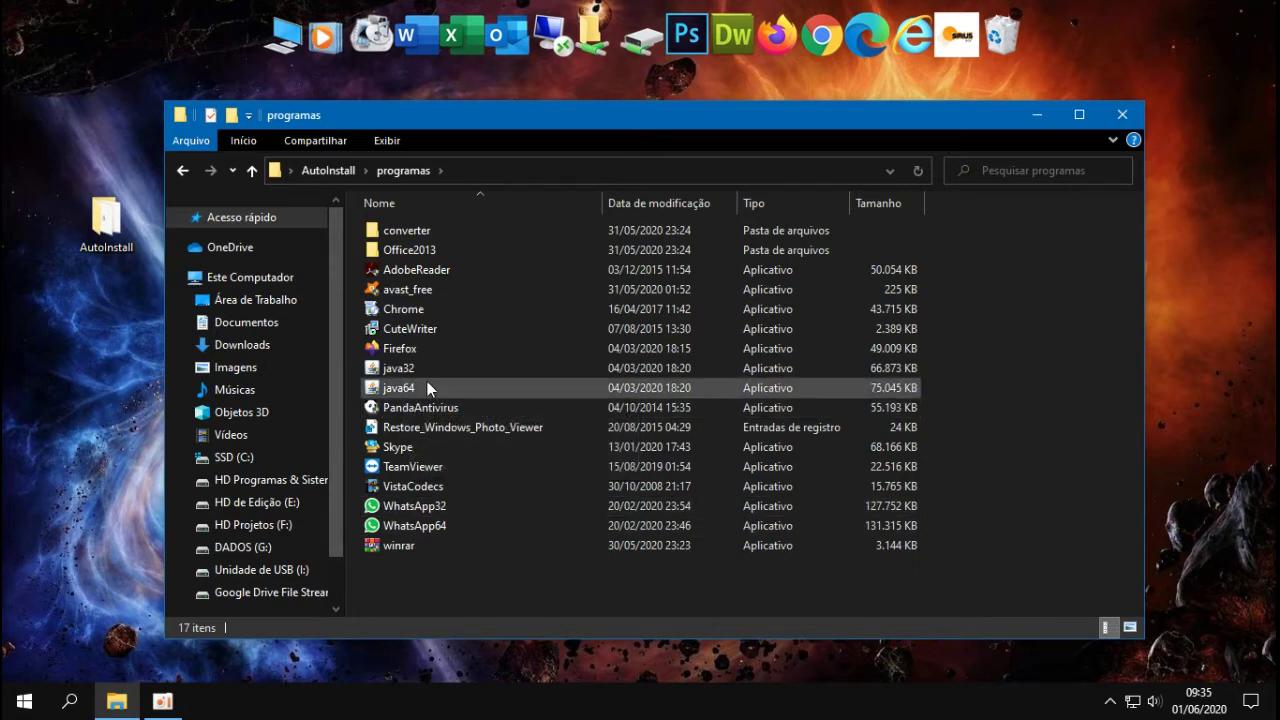
mouse_move(427, 387)
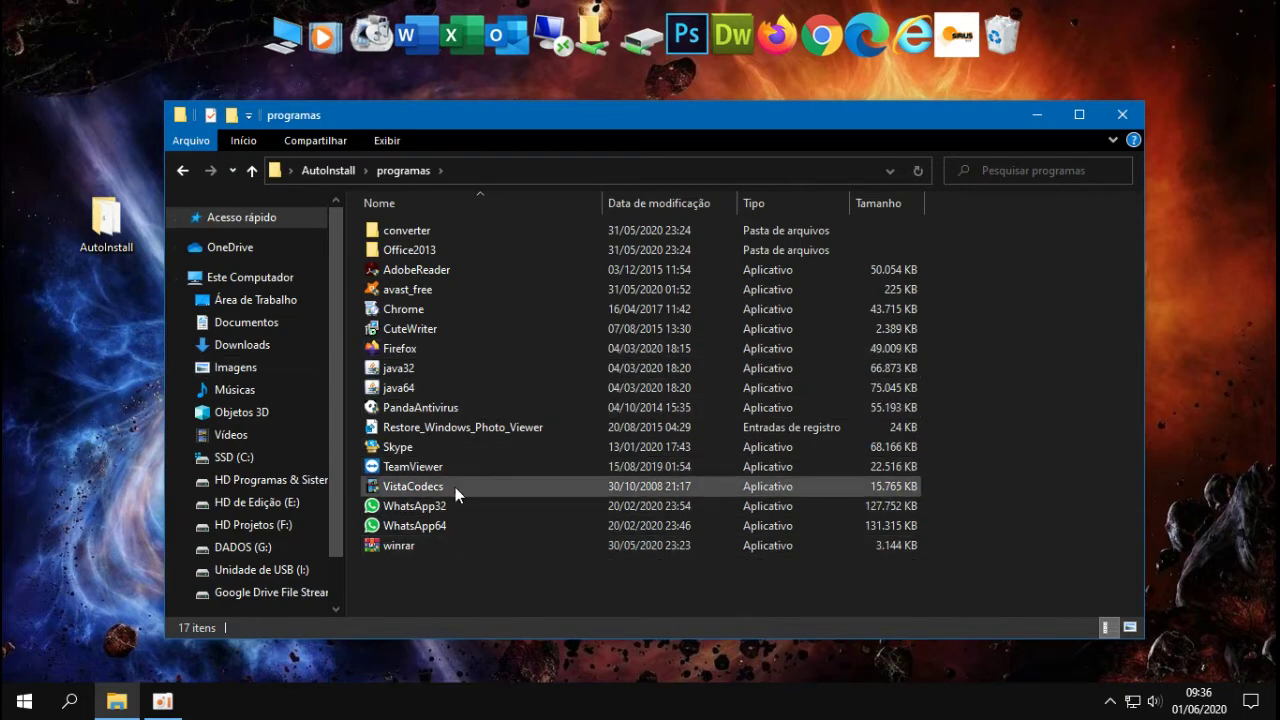
left_click(398, 254)
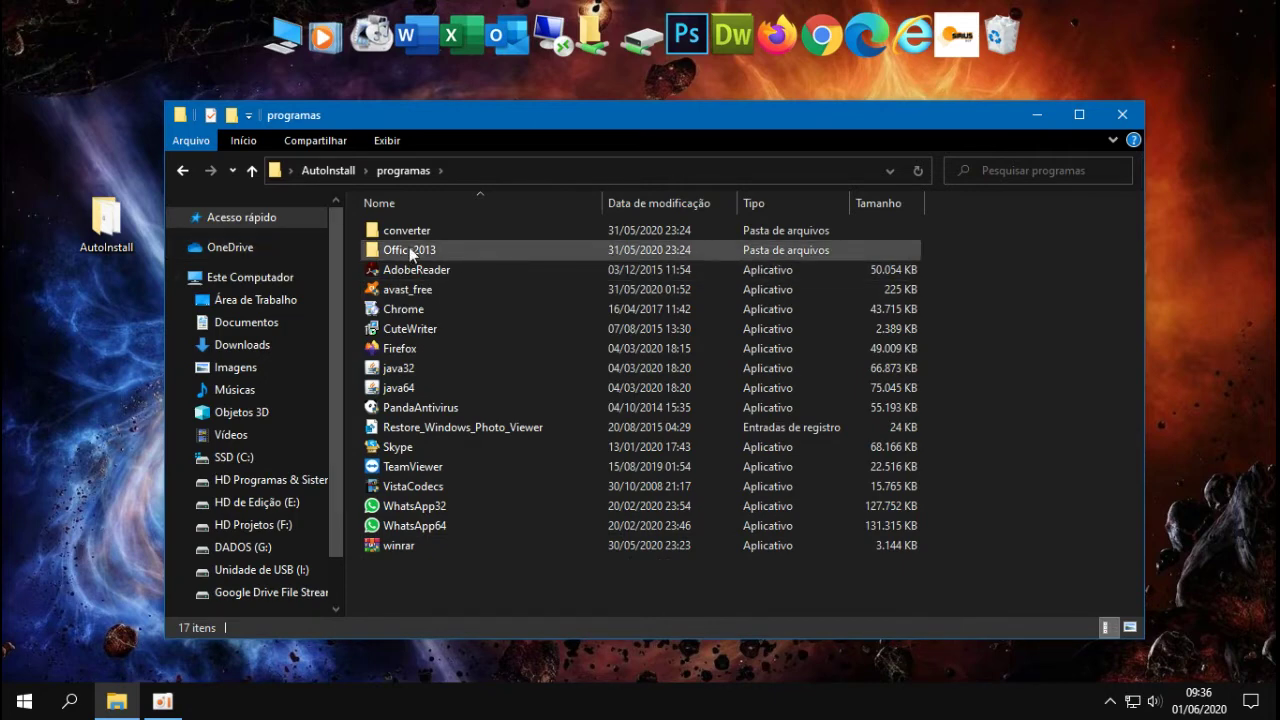
mouse_move(426, 255)
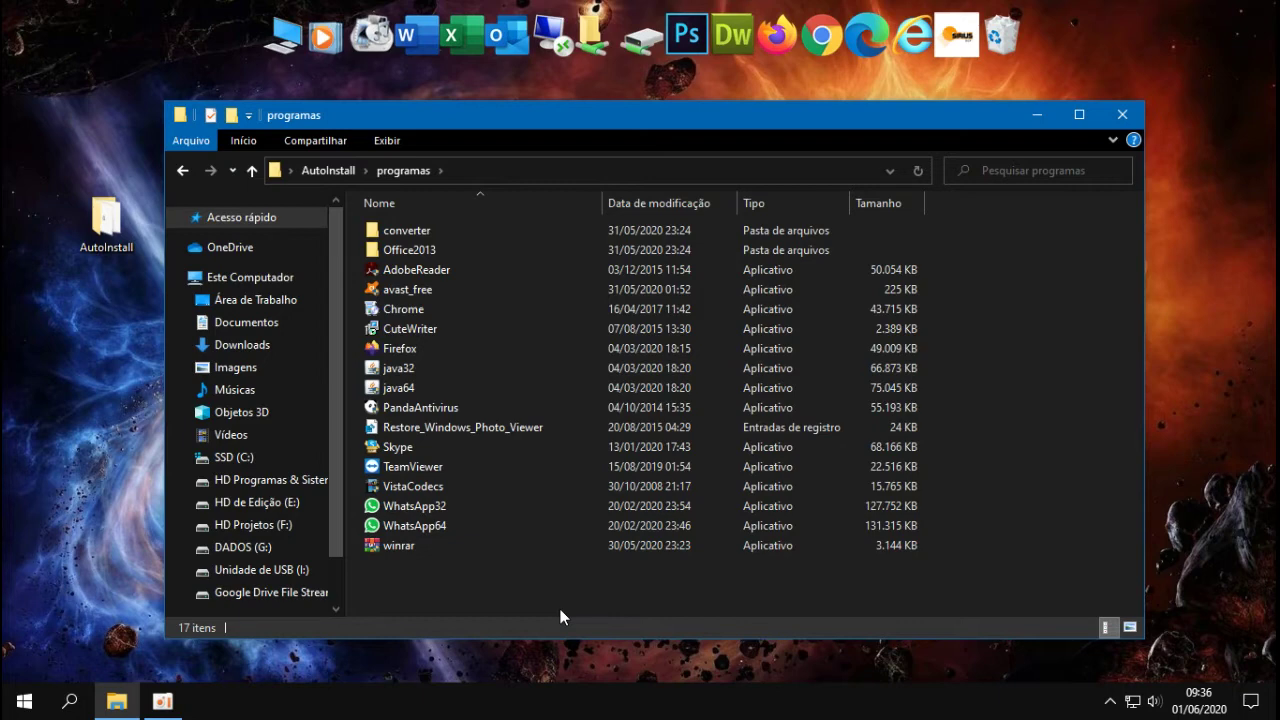
key("BackSpace")
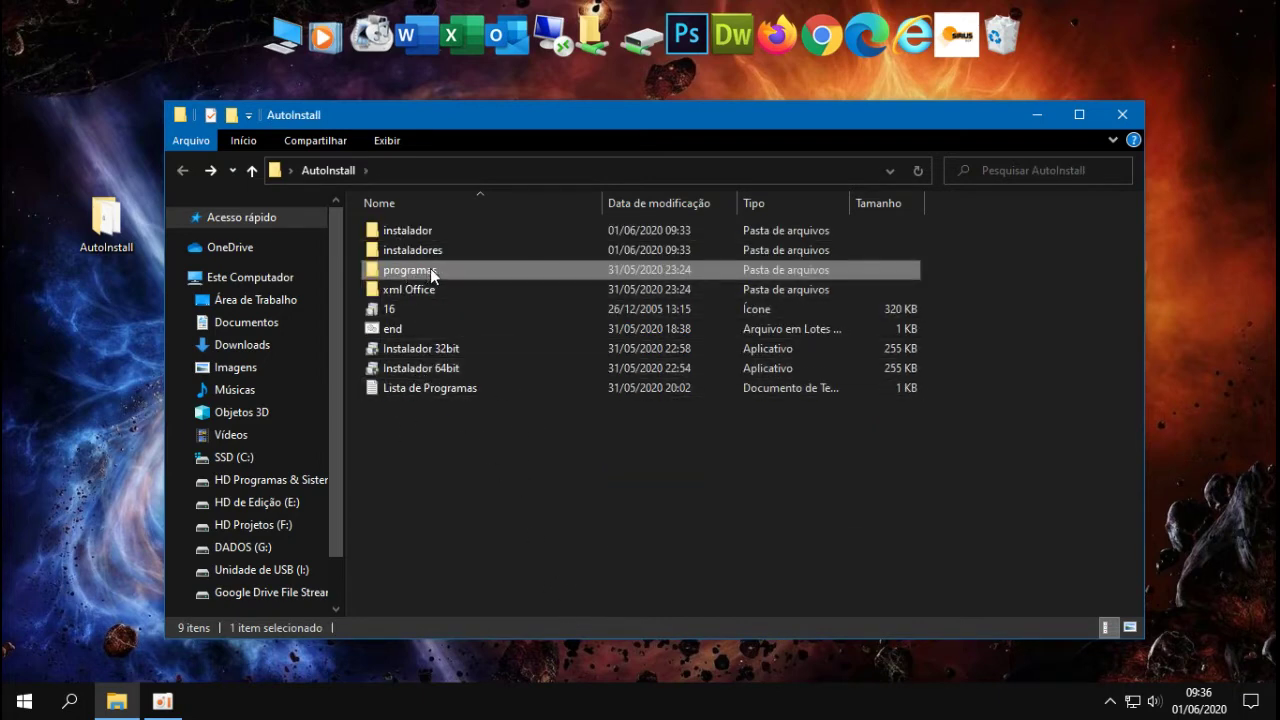
double_click(398, 271)
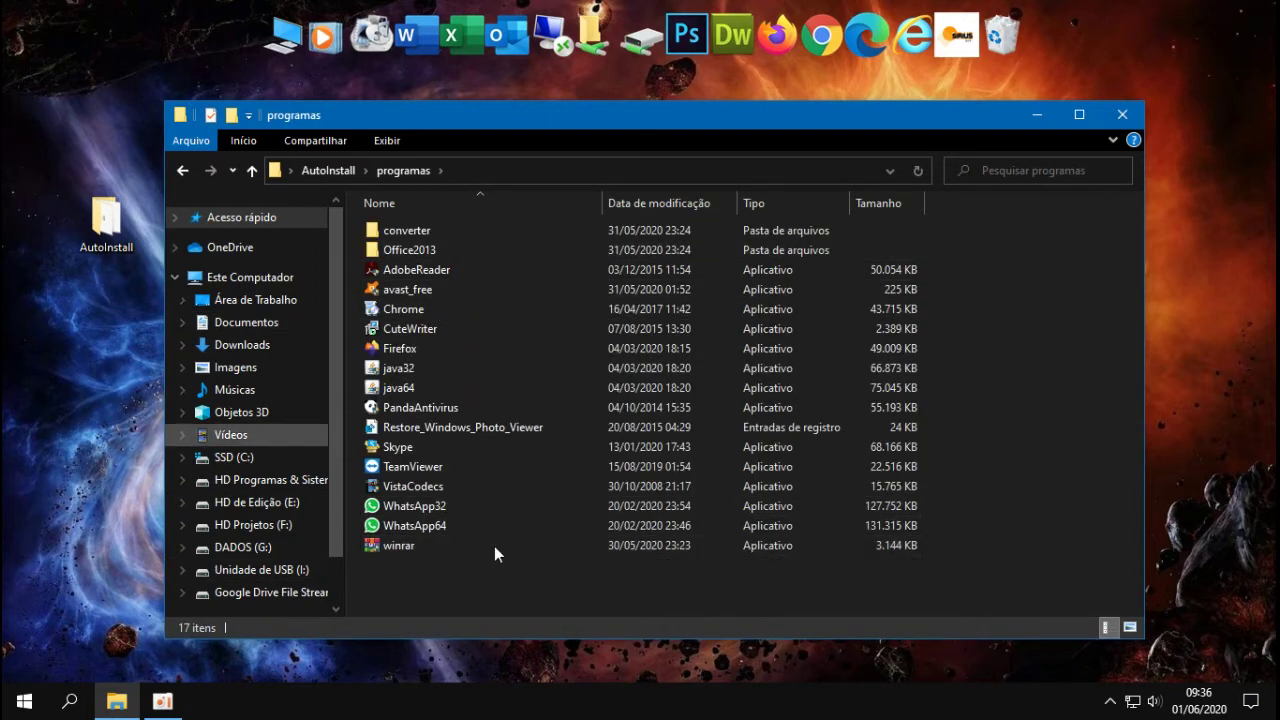
key("BackSpace")
Open Lista de Programas, delete the word Mozilla from the Firefox entry, and close the file without saving
double_click(428, 385)
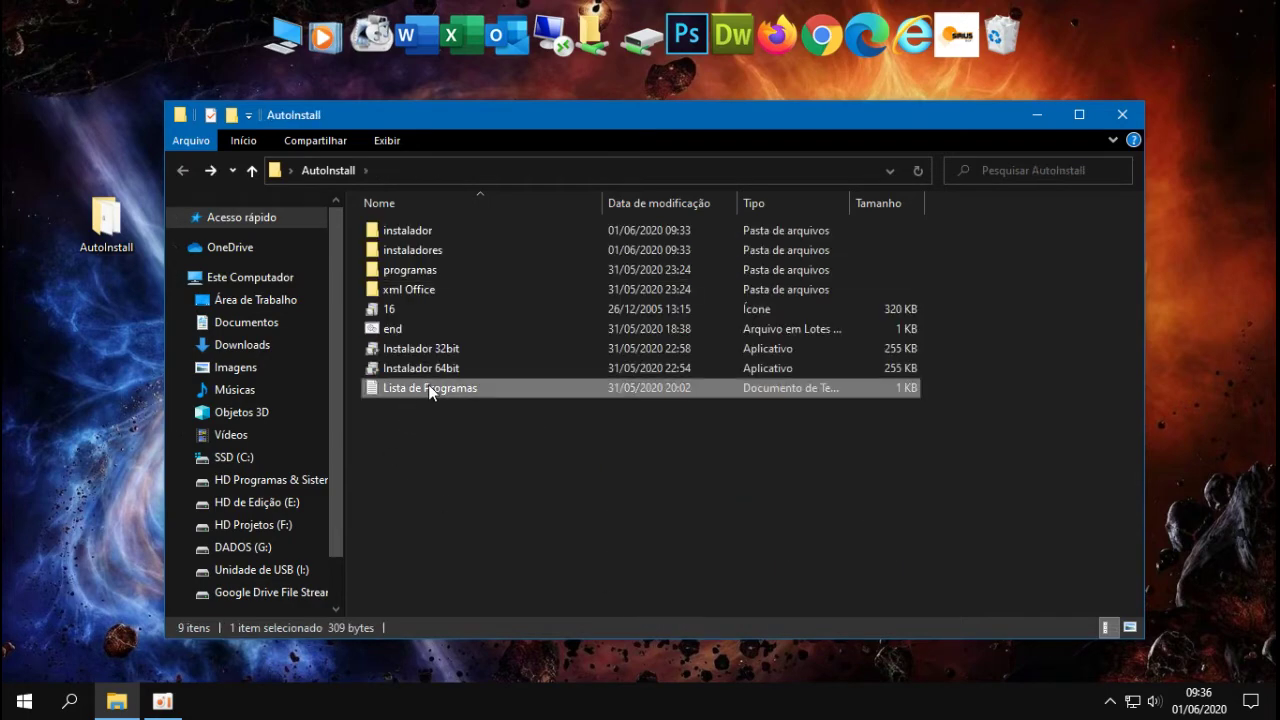
left_click(193, 392)
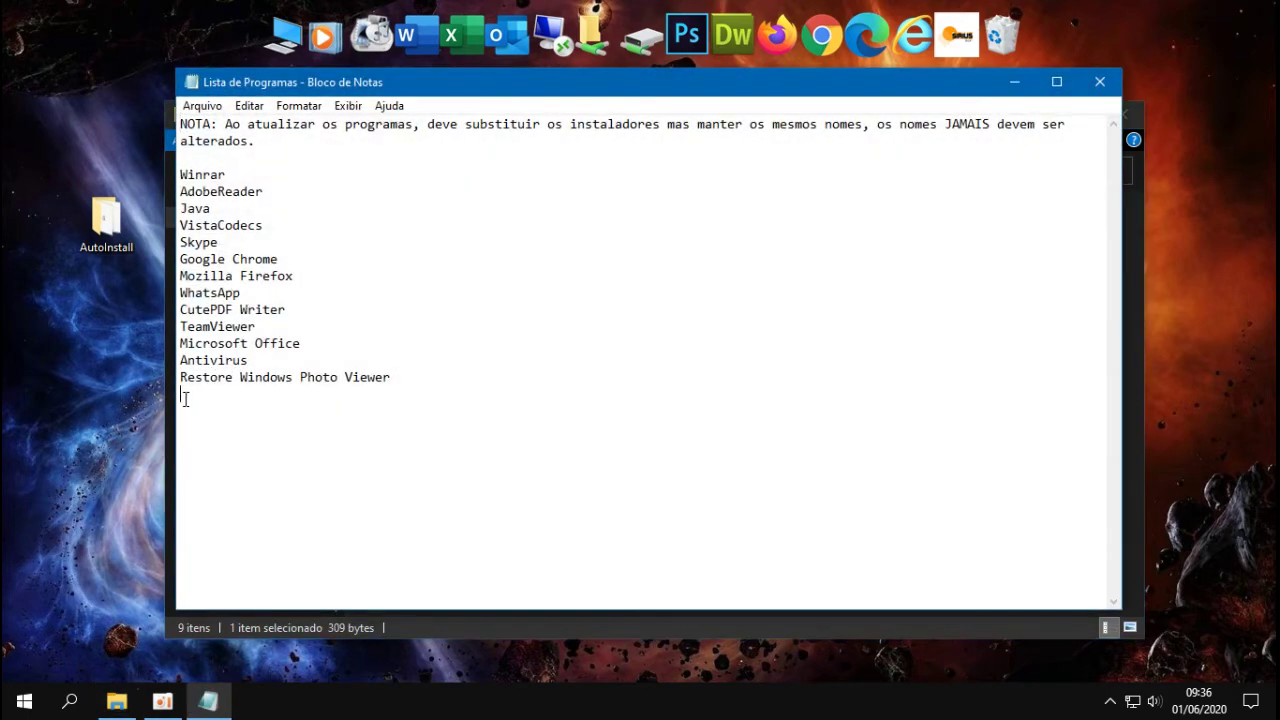
left_click_drag(298, 346, 177, 345)
left_click(231, 425)
left_click_drag(241, 277, 146, 275)
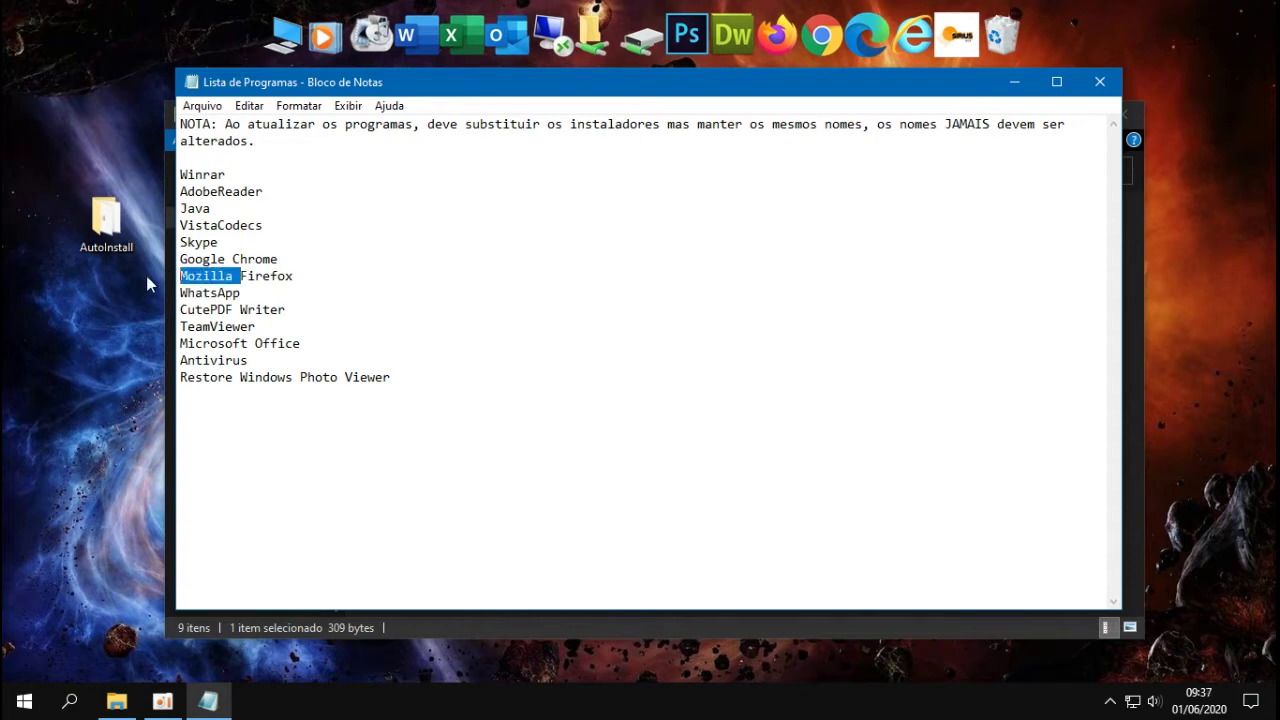
key("Delete")
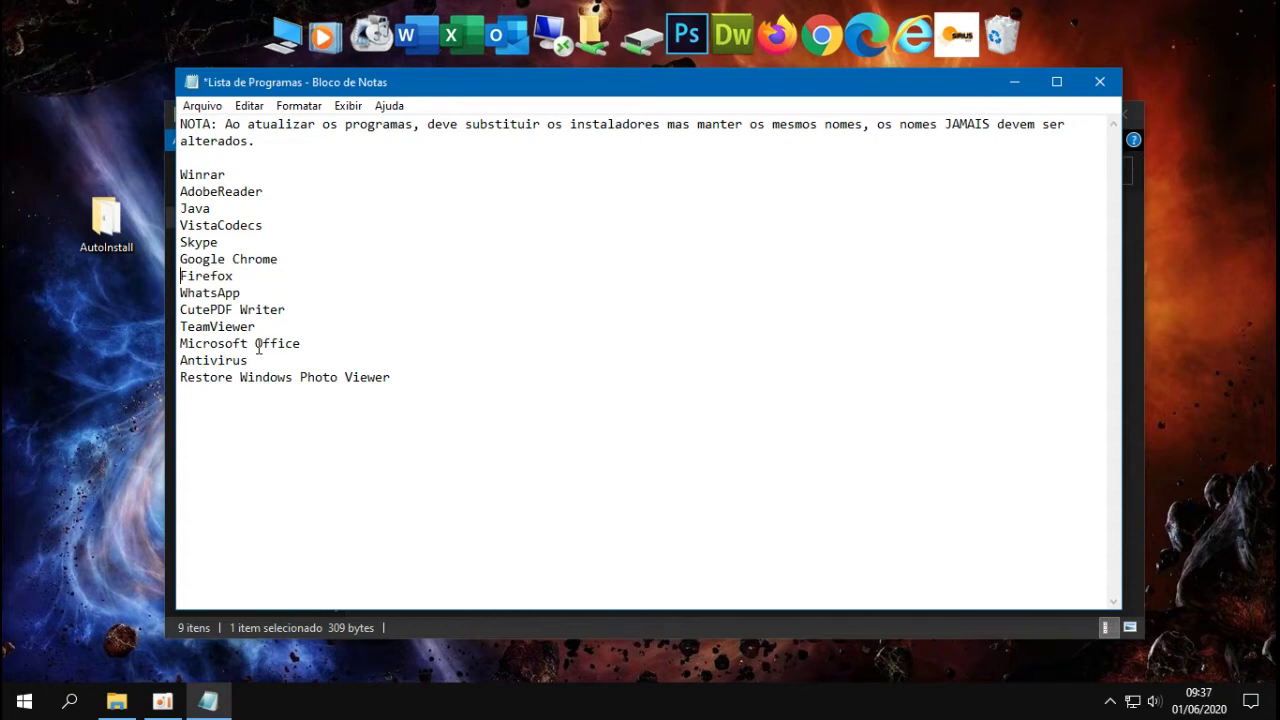
left_click(1100, 82)
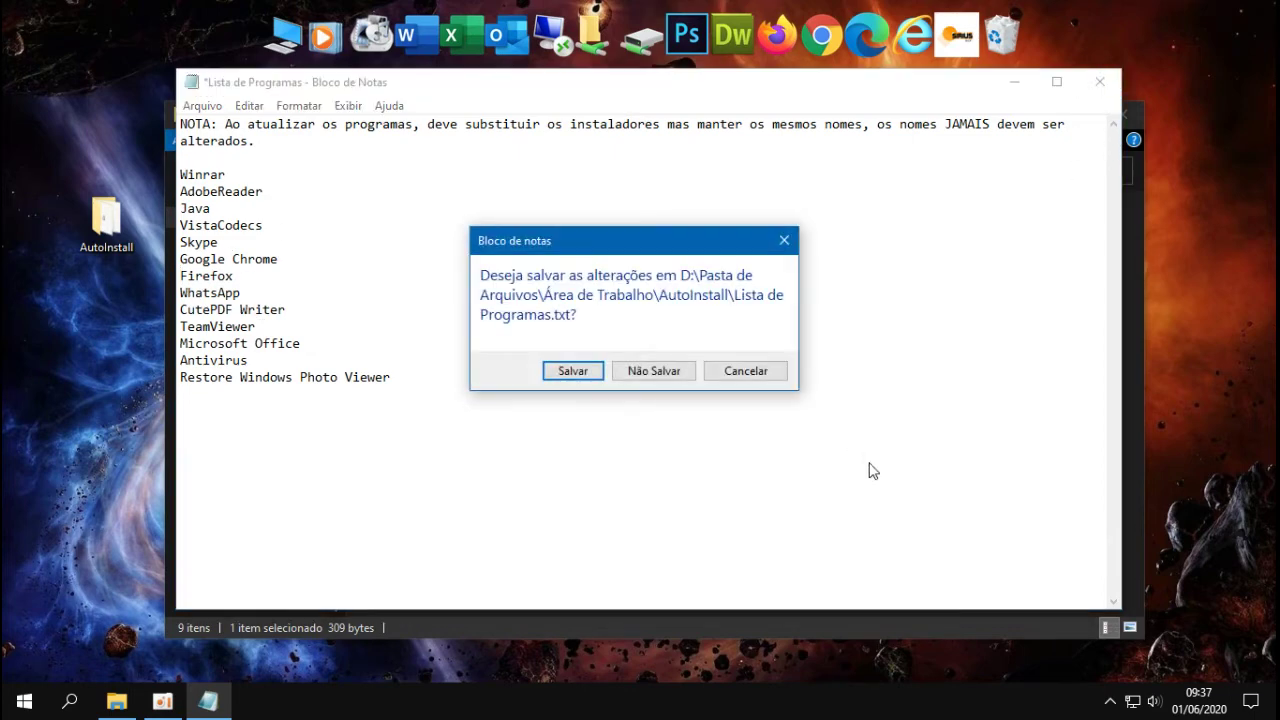
left_click(655, 372)
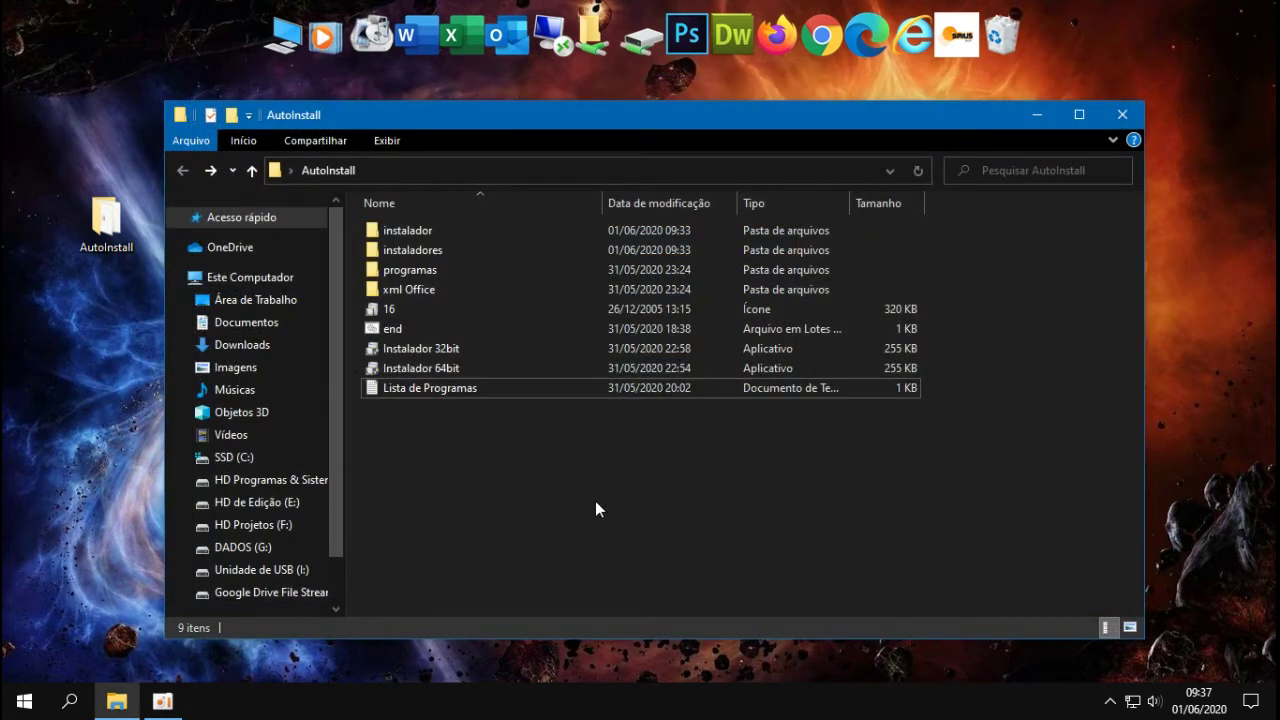
Close the AutoInstall window and copy the AutoInstall folder from the desktop to the clipboard
left_click(1118, 118)
right_click(107, 222)
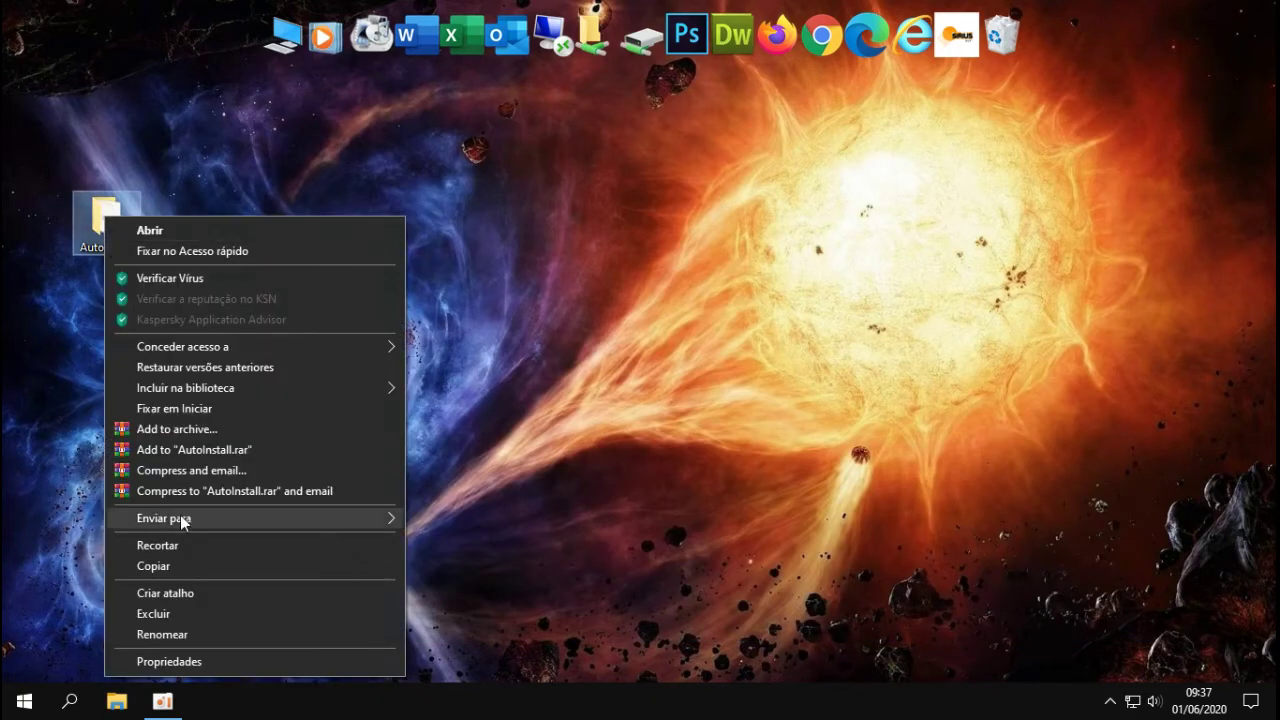
left_click(174, 567)
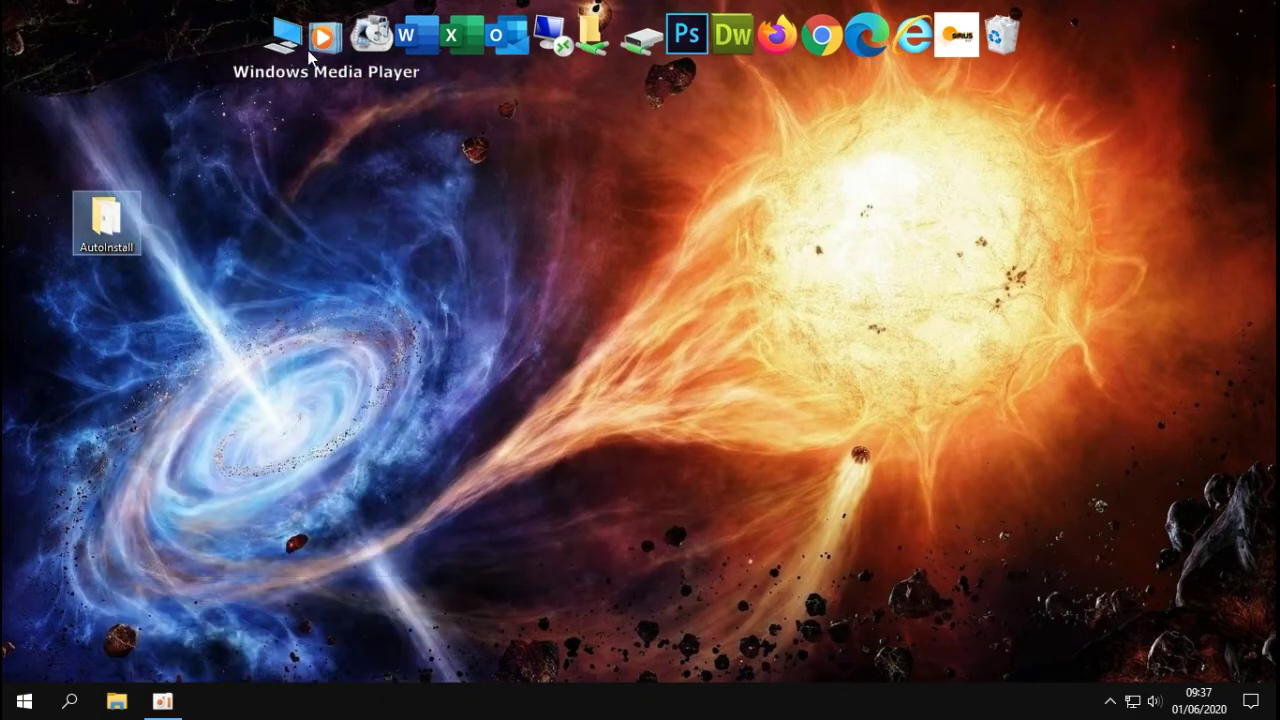
double_click(107, 222)
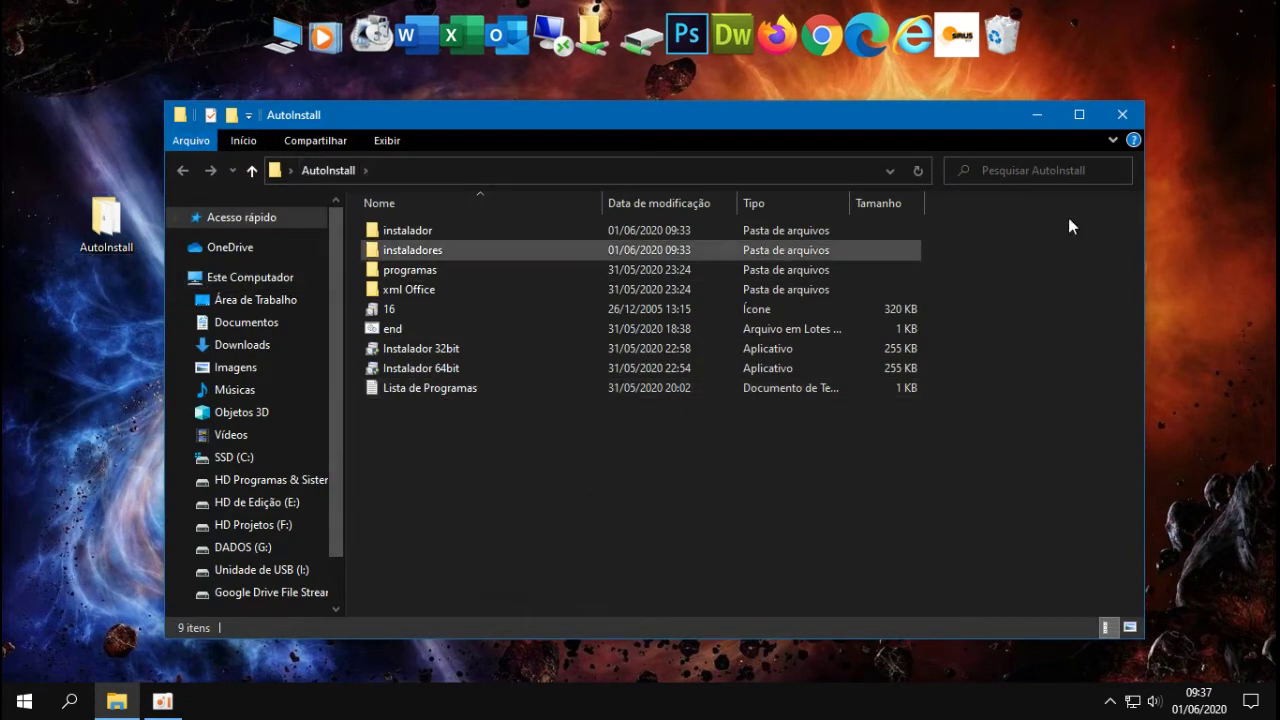
left_click(1120, 115)
right_click(83, 233)
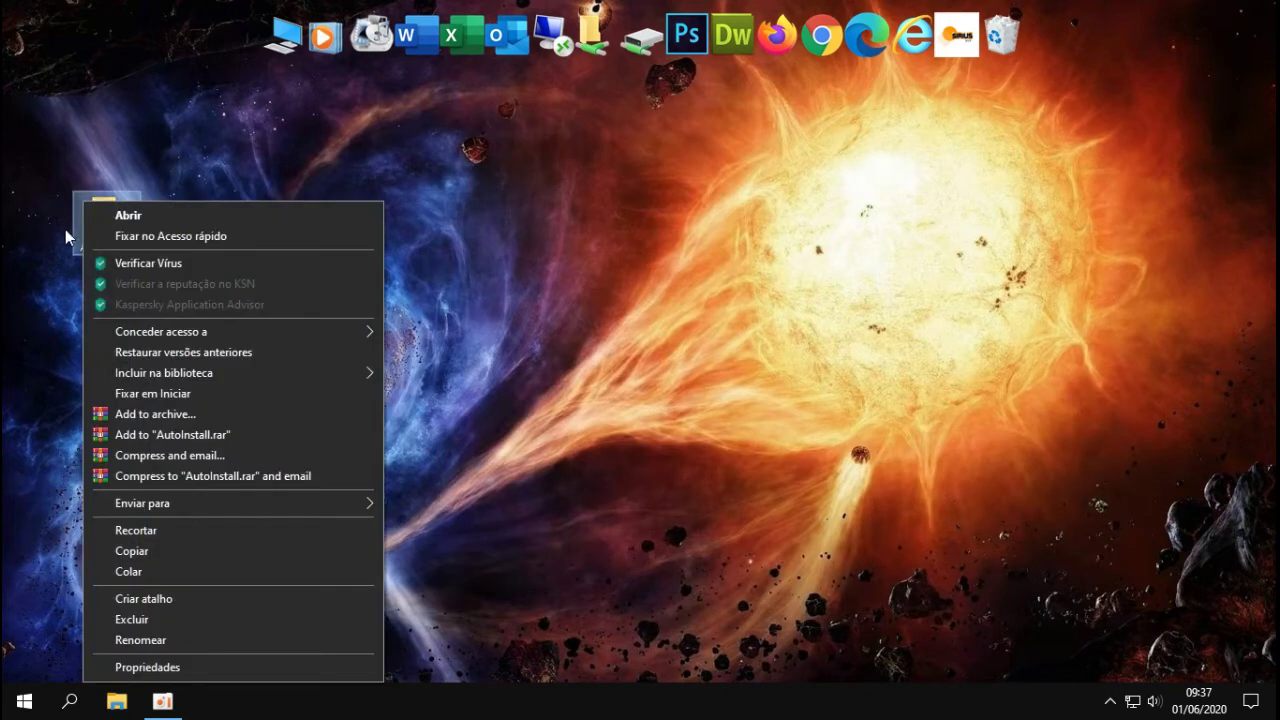
left_click(65, 237)
right_click(103, 237)
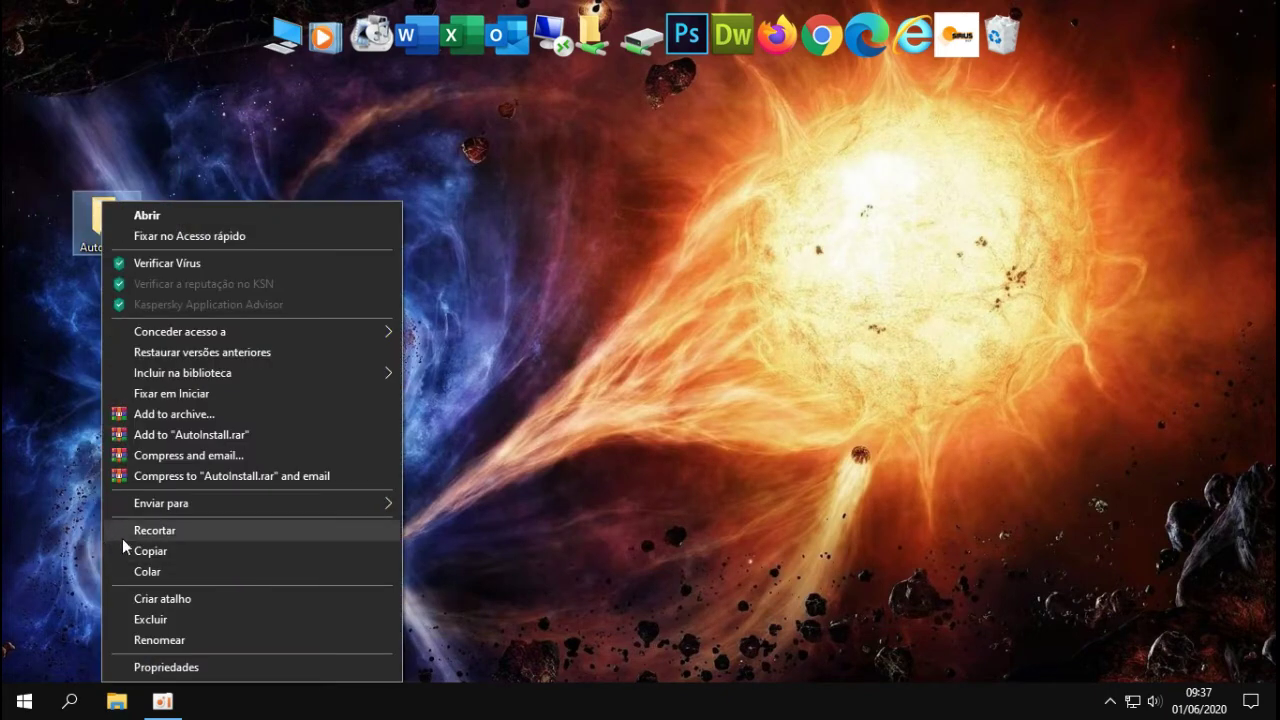
left_click(151, 552)
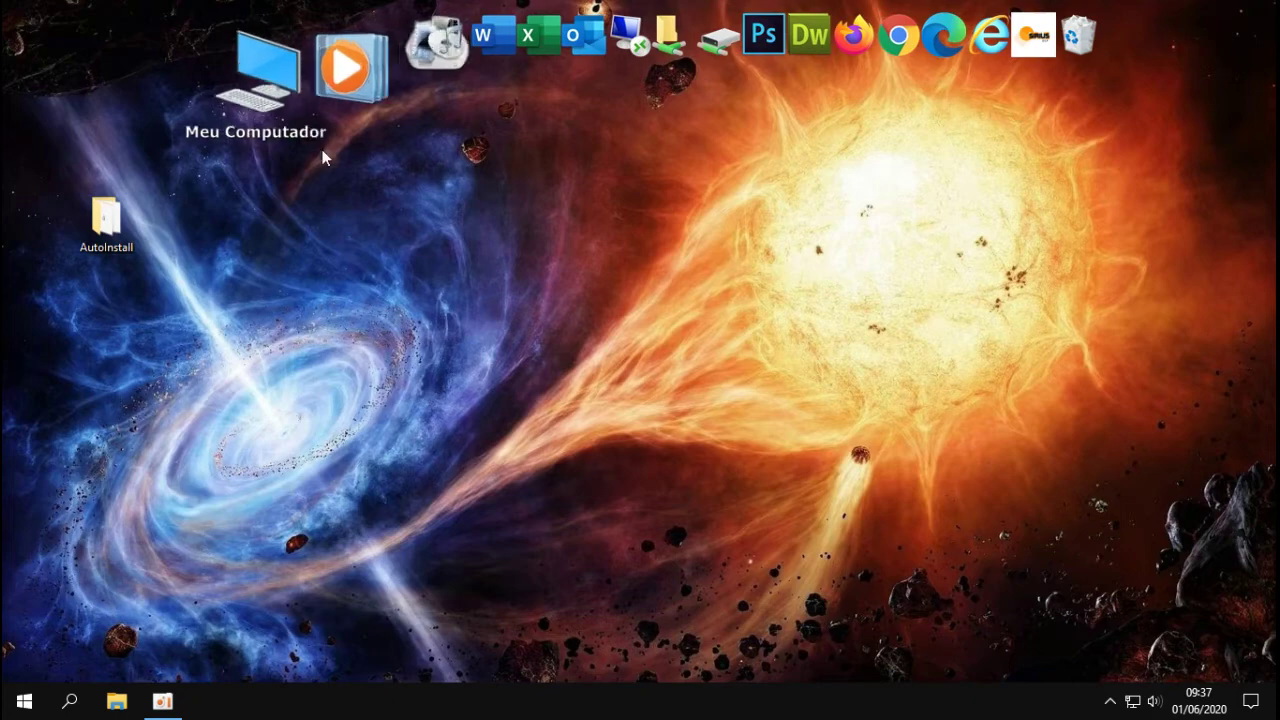
Paste the AutoInstall folder into the USB drive Unidade de USB (I:)
left_click(267, 75)
double_click(457, 540)
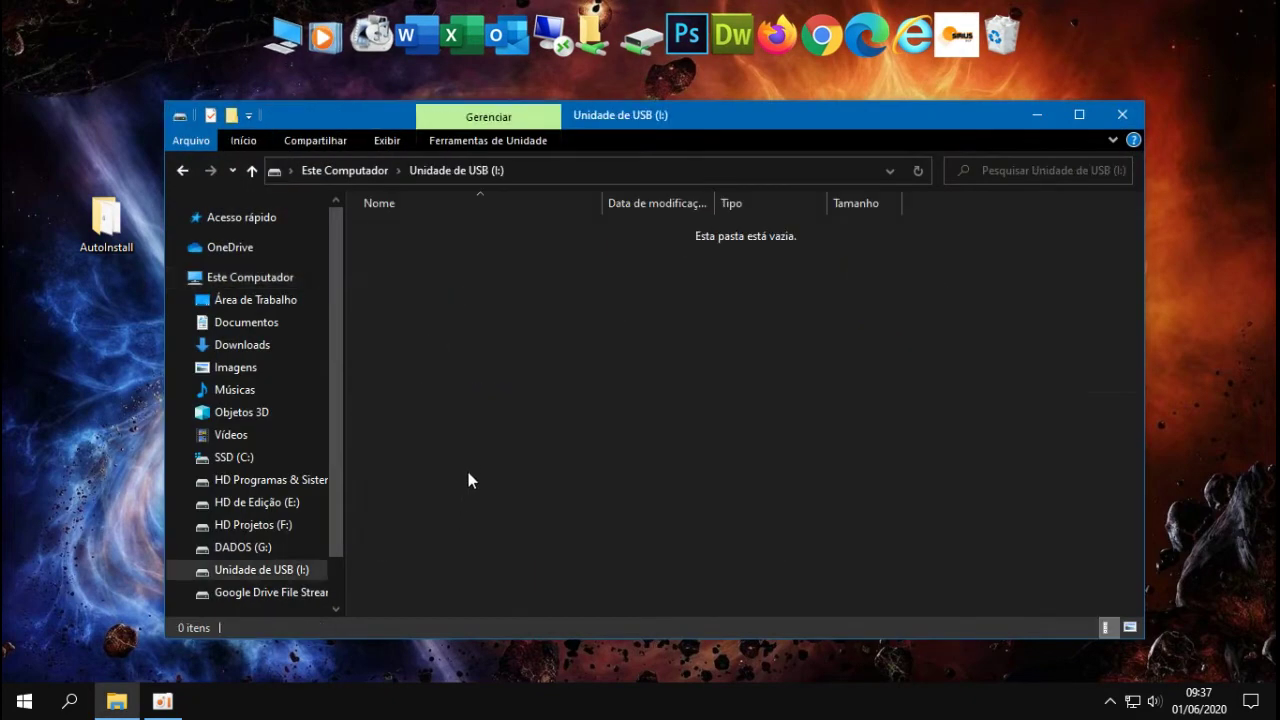
key("ctrl+v")
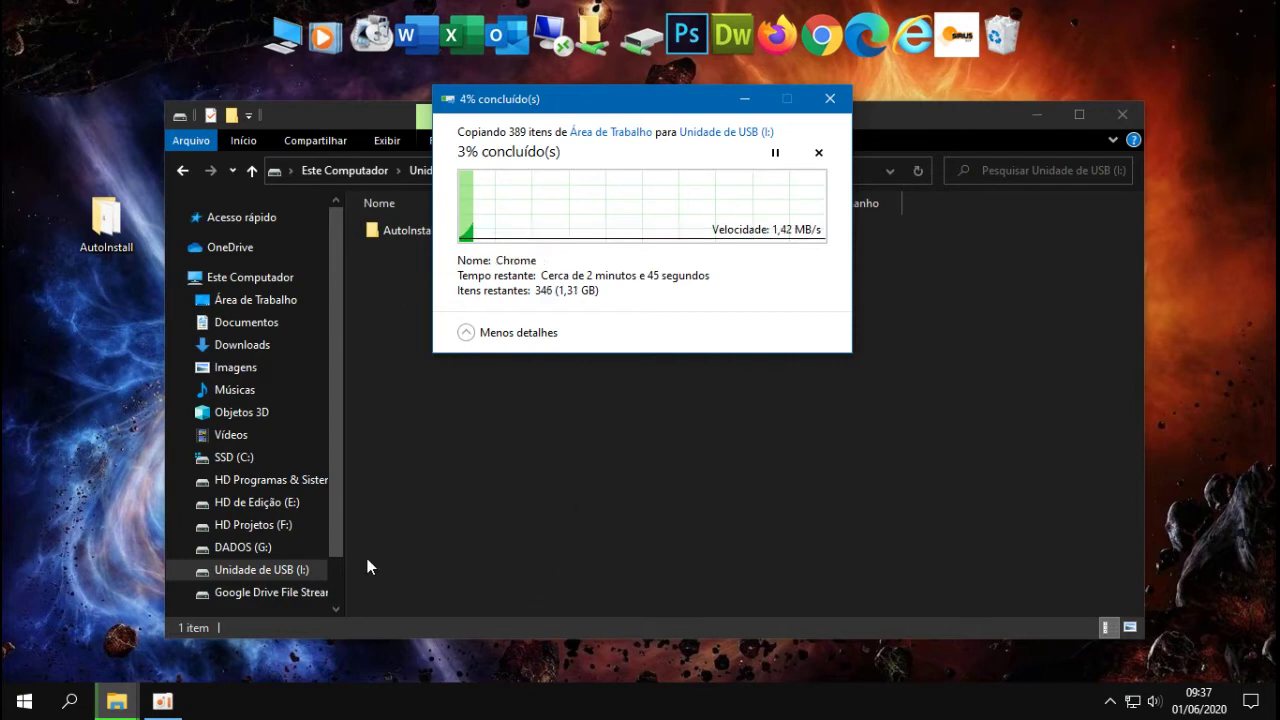
Check the USB drive while the copy runs, closing the open folder windows and keeping the copy progress in view
left_click(470, 350)
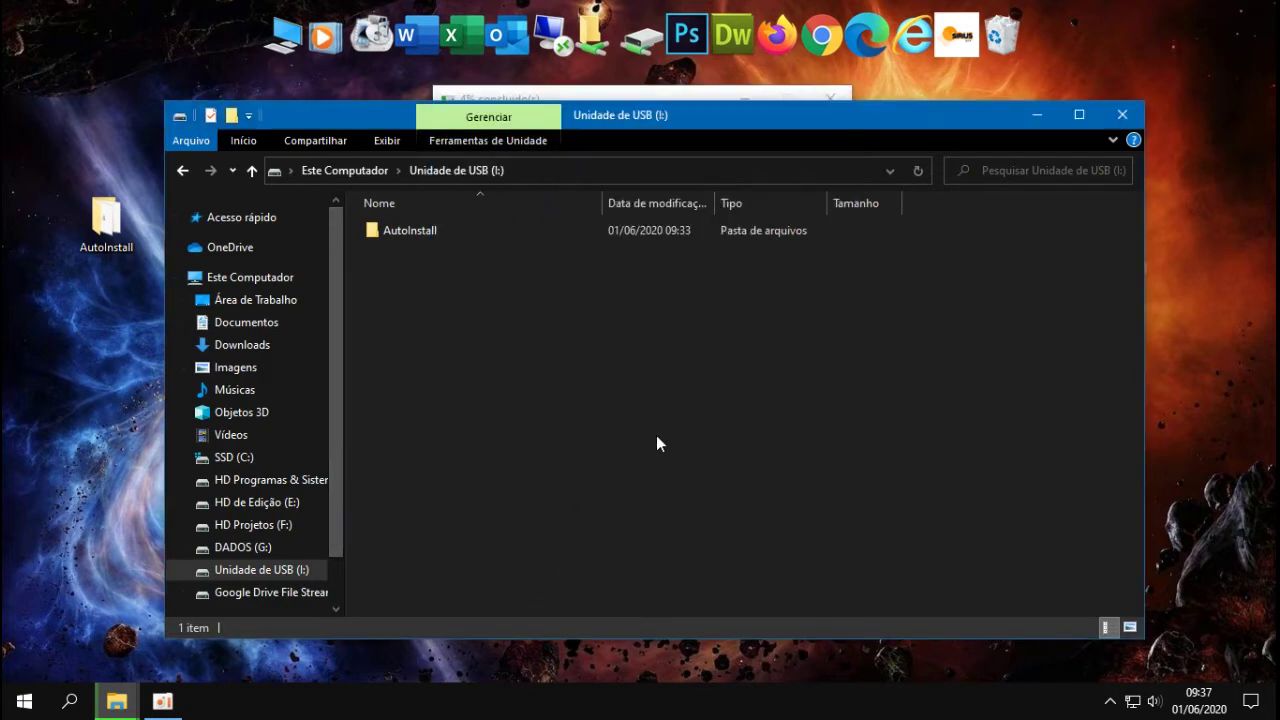
key("alt+Left")
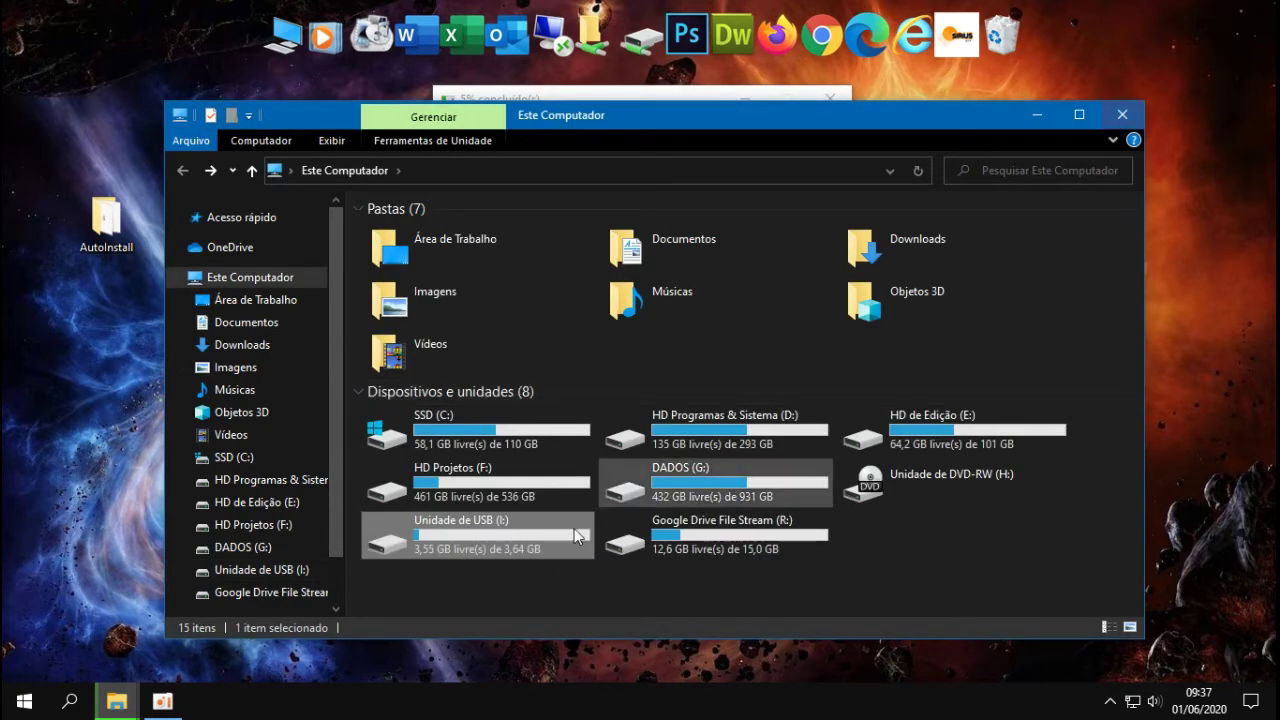
double_click(435, 539)
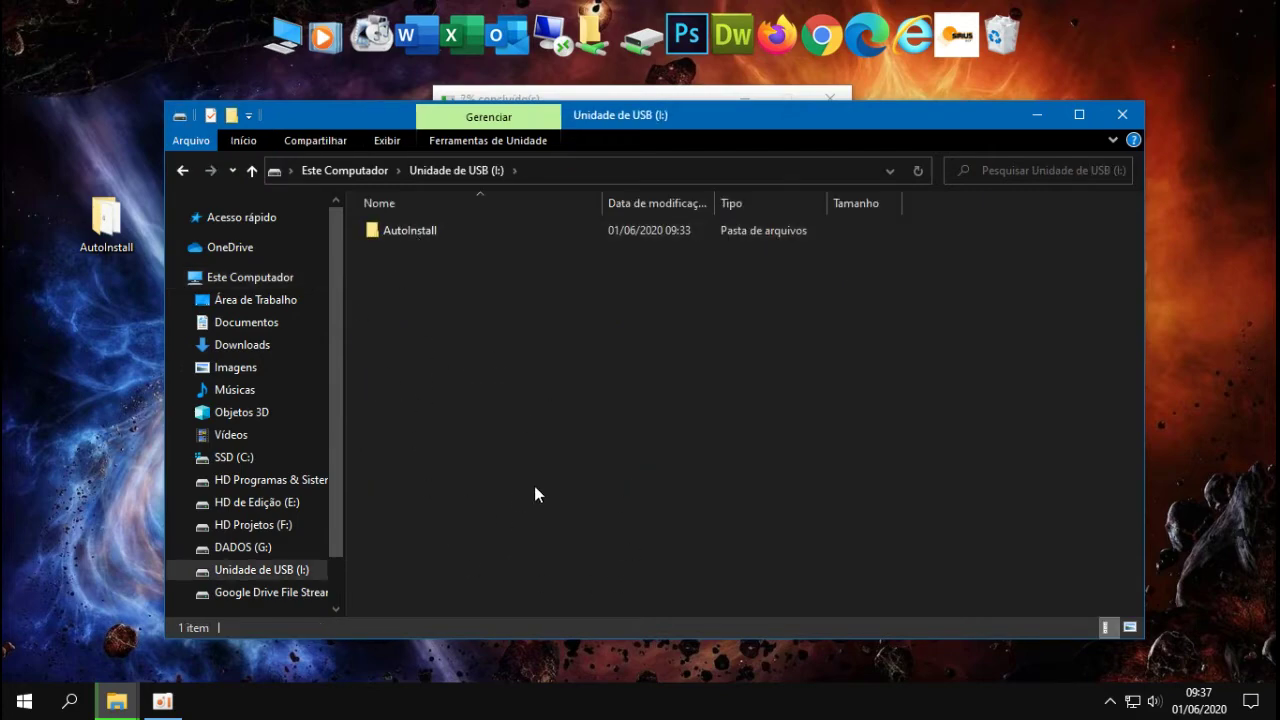
left_click(1122, 114)
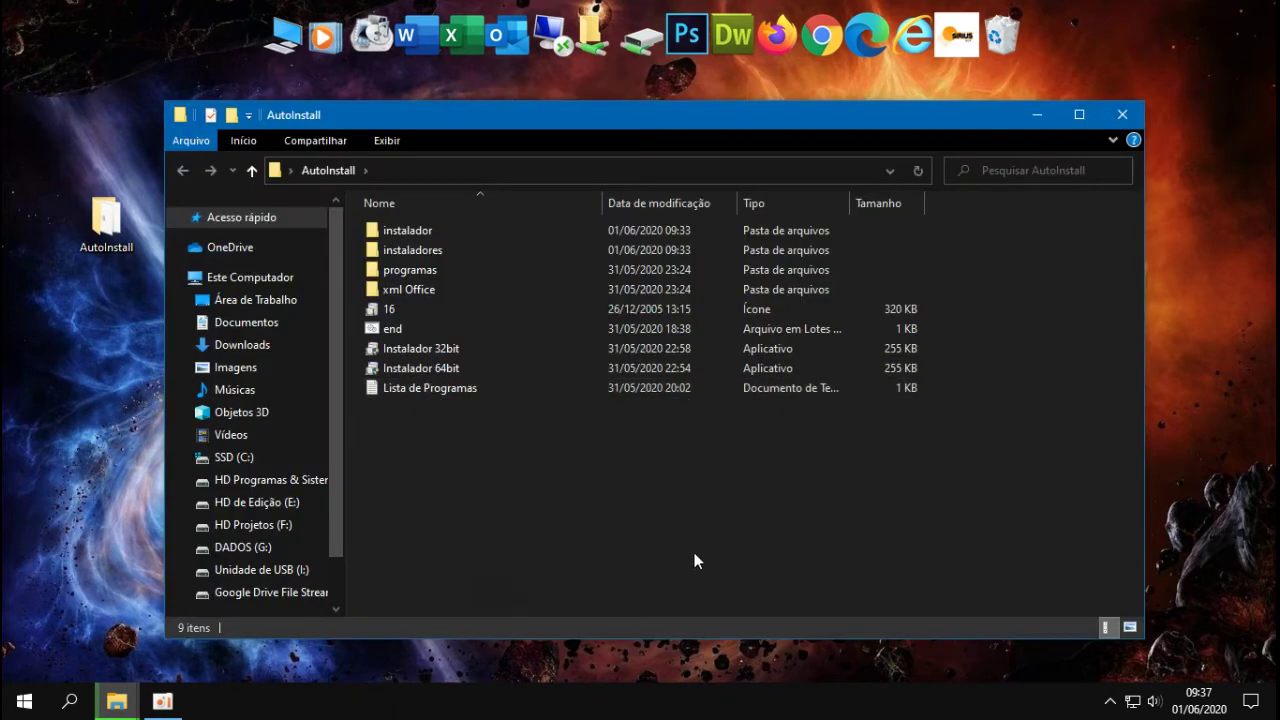
left_click(1122, 114)
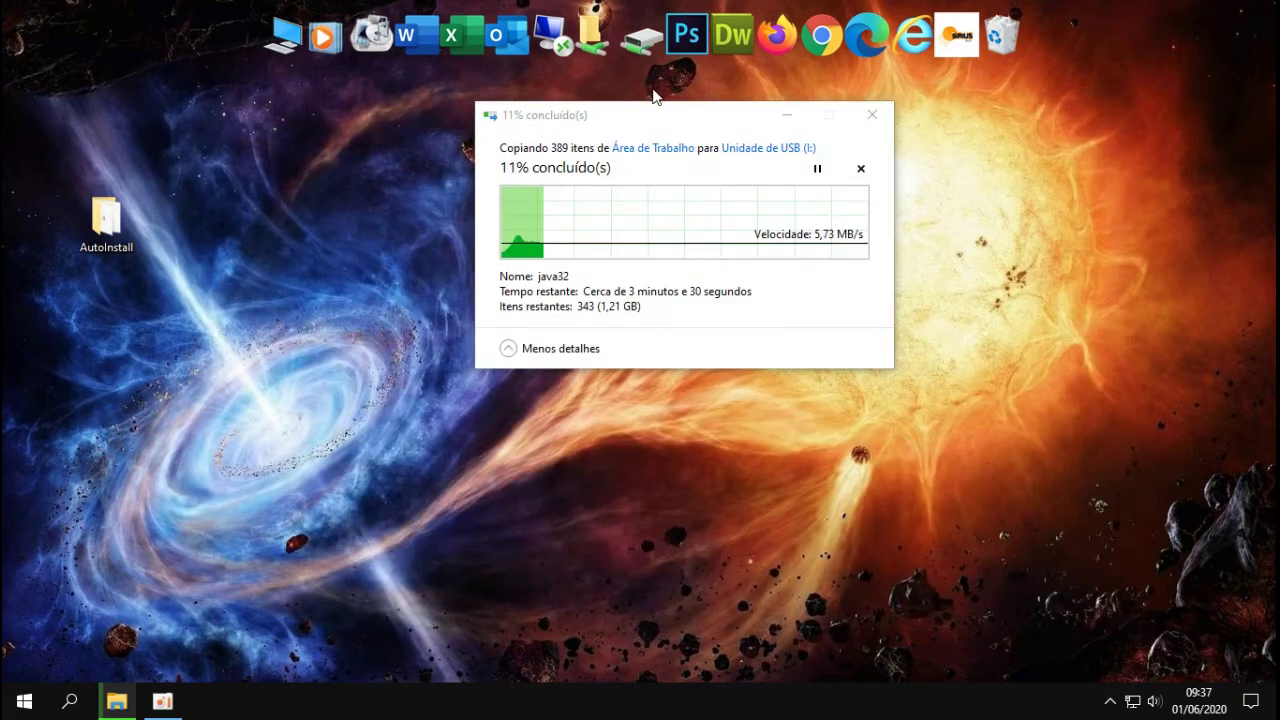
left_click_drag(653, 107, 645, 125)
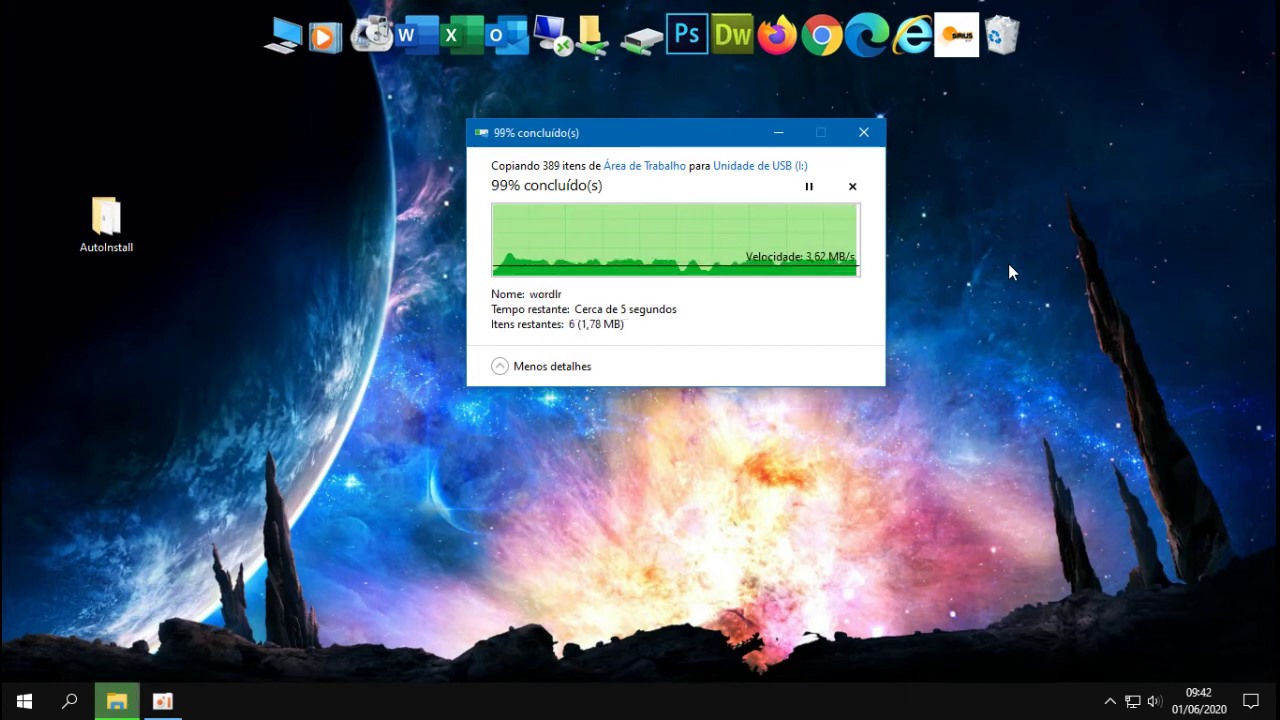
Open the programas folder inside the AutoInstall copy on the USB drive (I:)
left_click(297, 38)
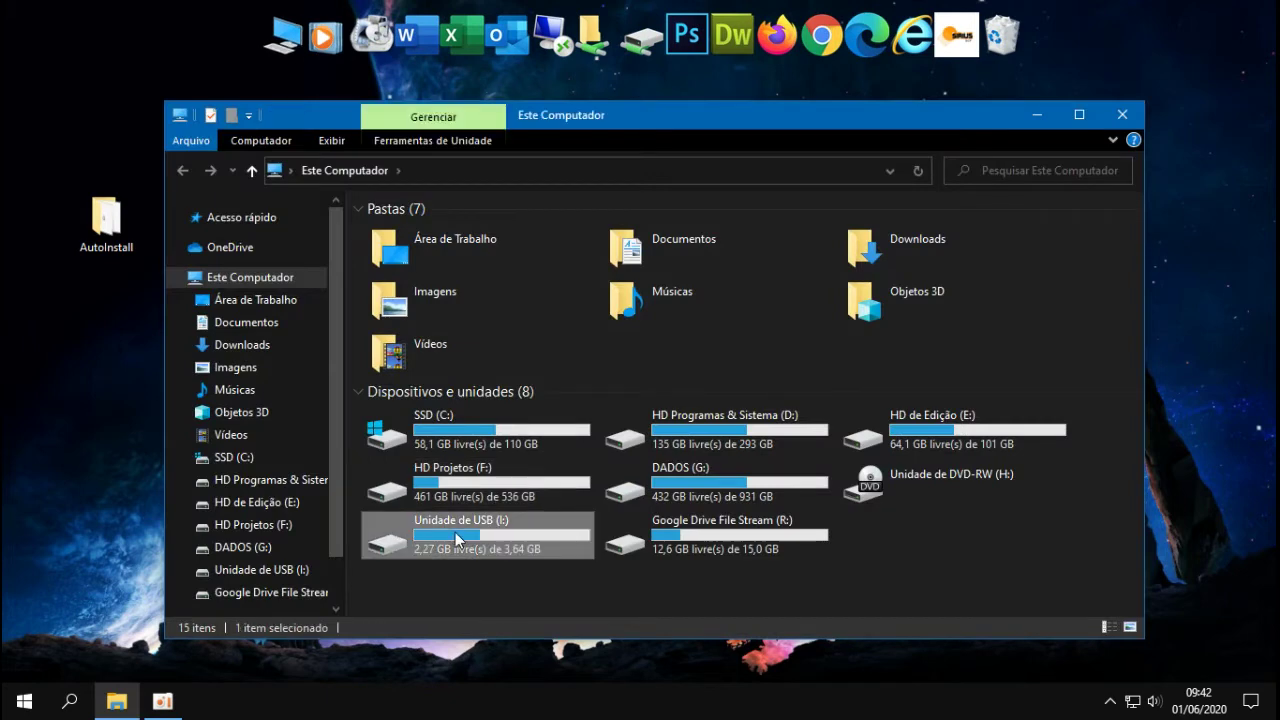
double_click(560, 530)
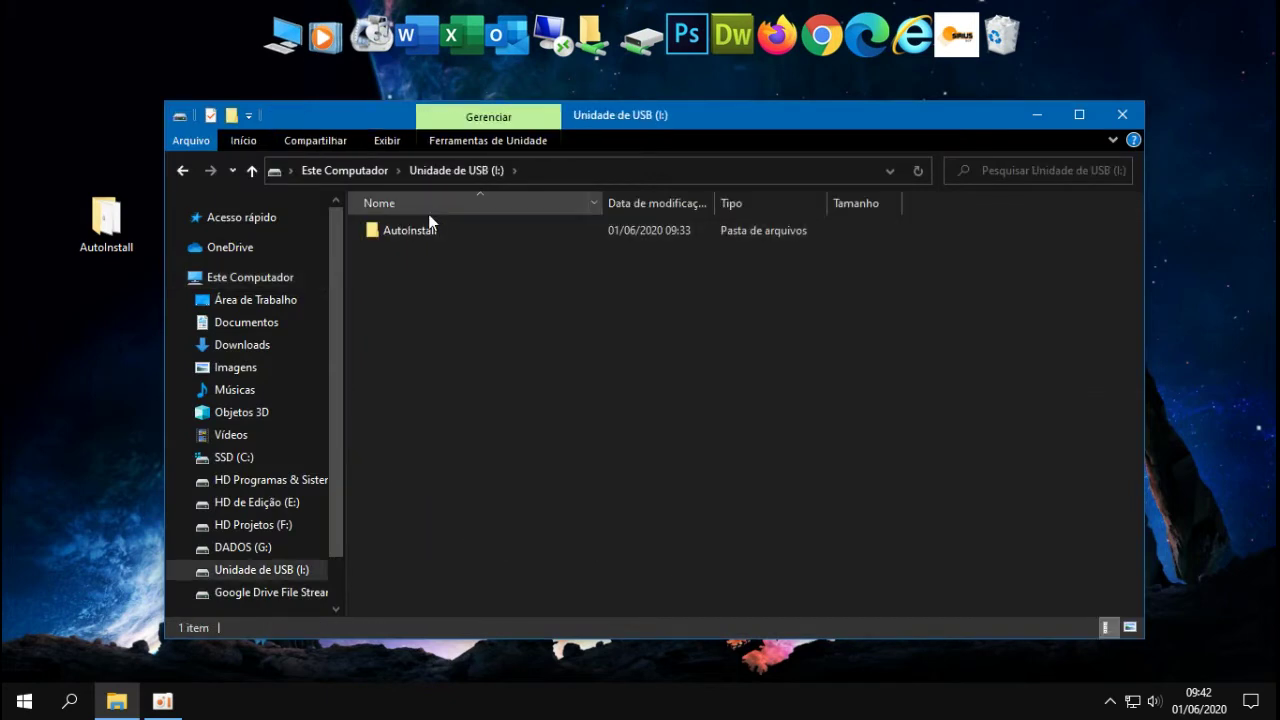
double_click(423, 235)
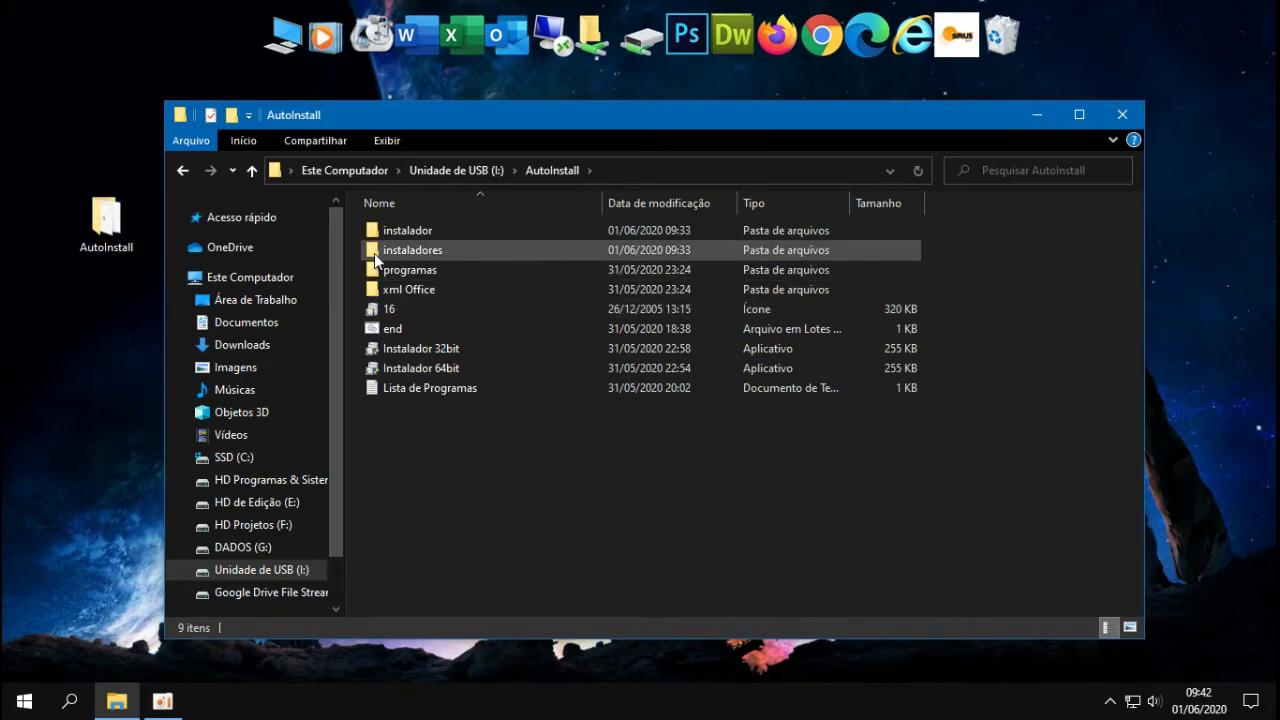
double_click(405, 269)
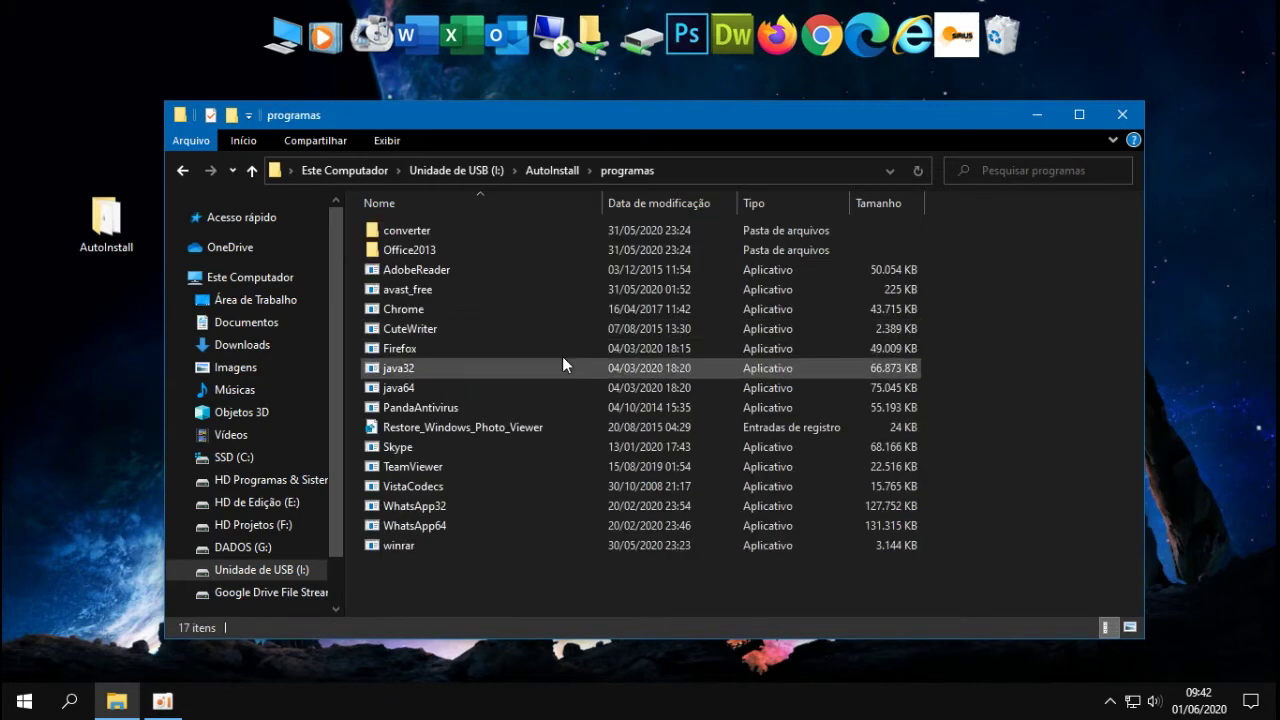
Examine the files in the Office2013 folder on the USB drive, including config2013 and setup, and return to programas
double_click(407, 262)
scroll(620, 565, "down", 2)
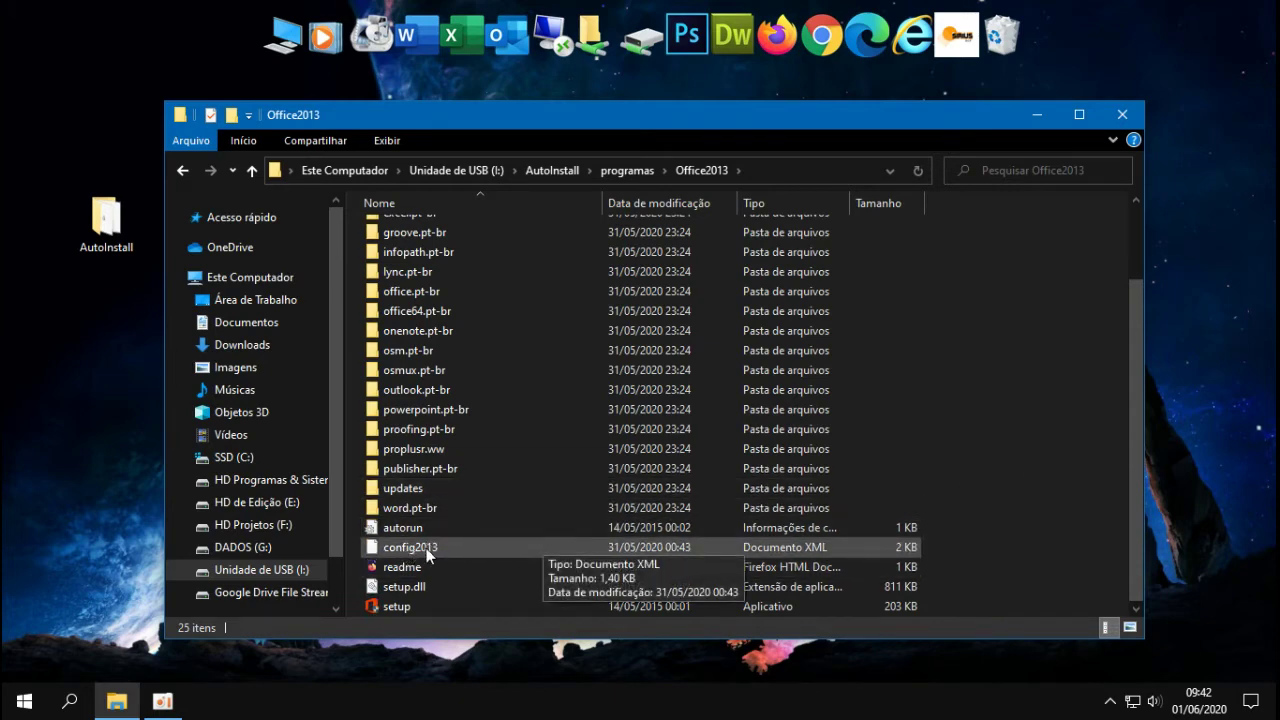
key("alt+Left")
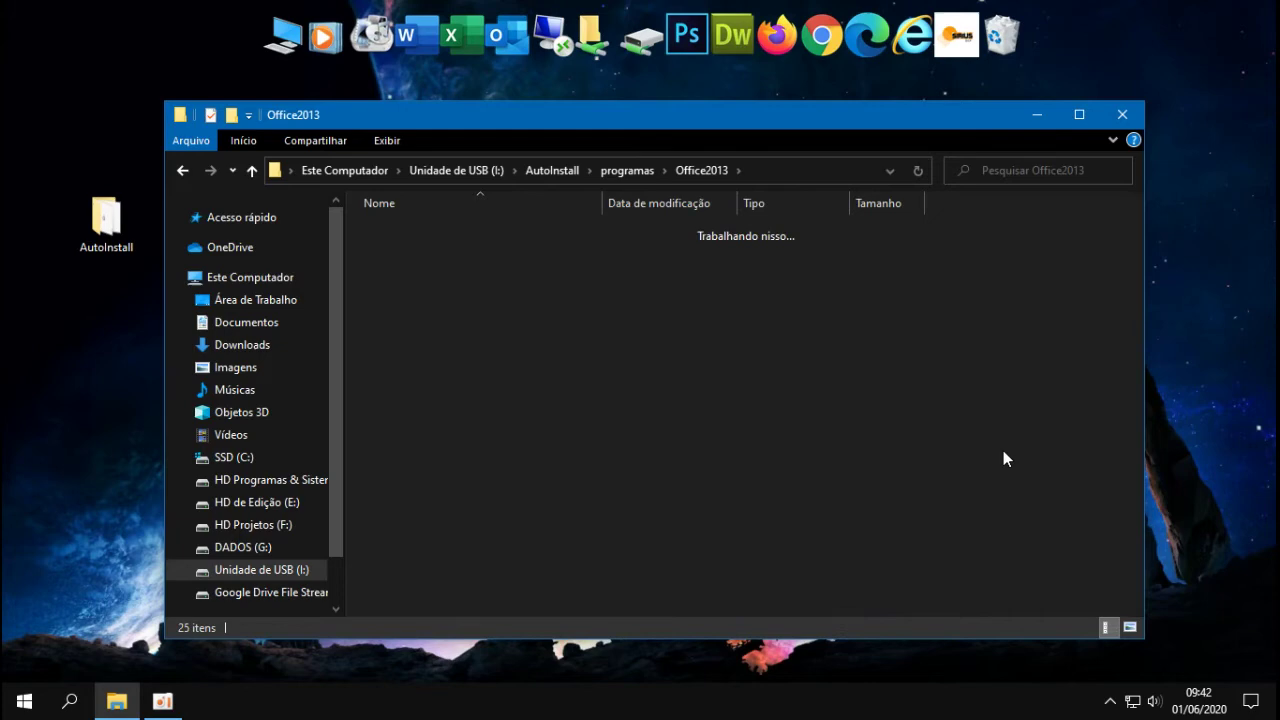
double_click(486, 252)
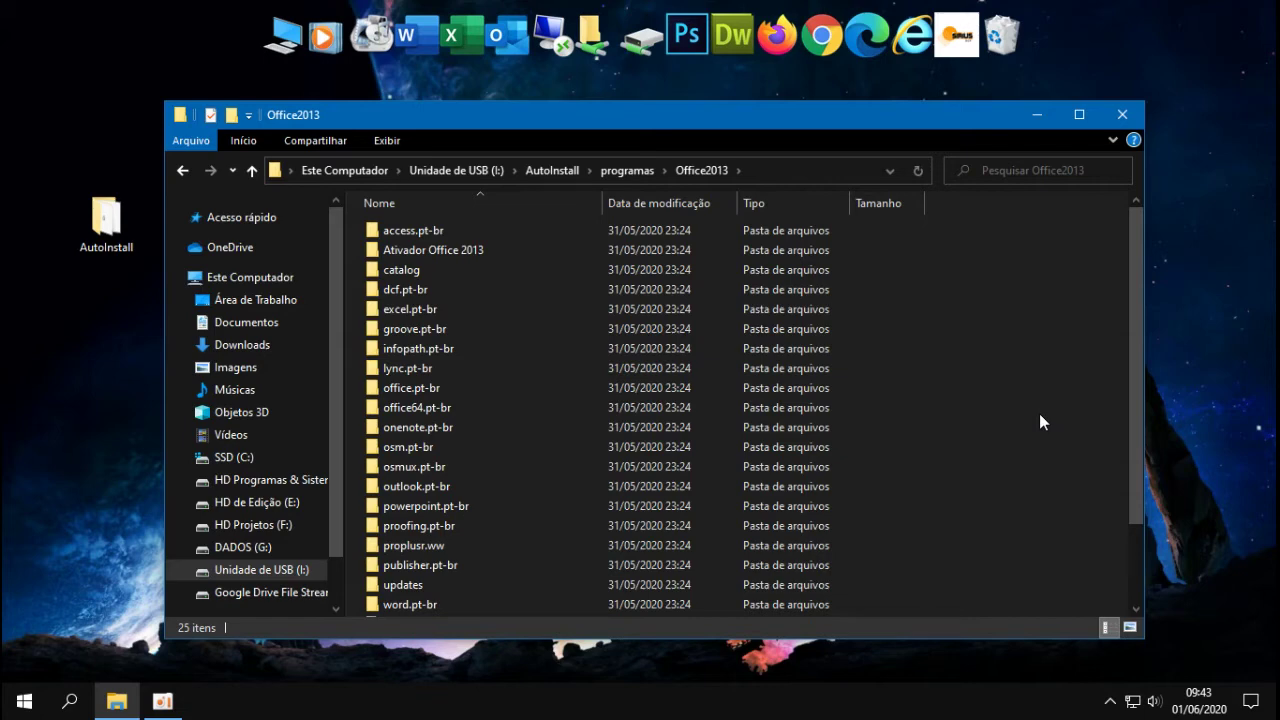
scroll(1019, 476, "down", 2)
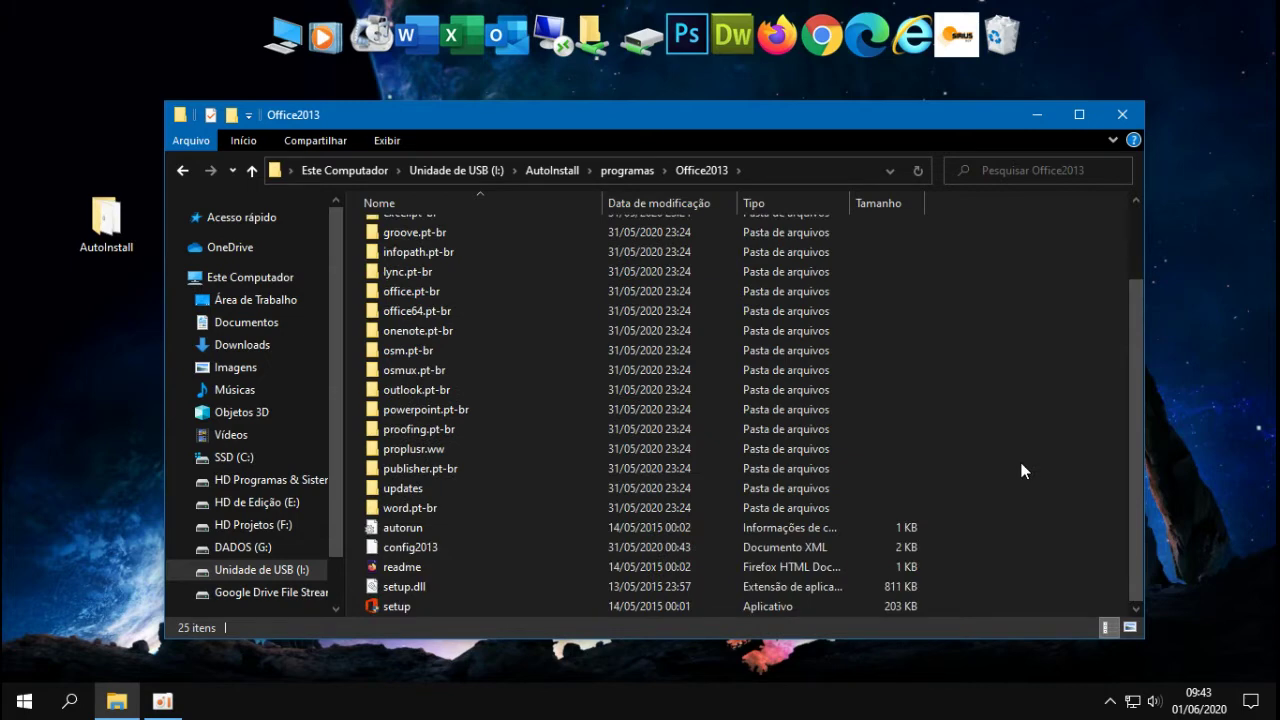
key("alt+Up")
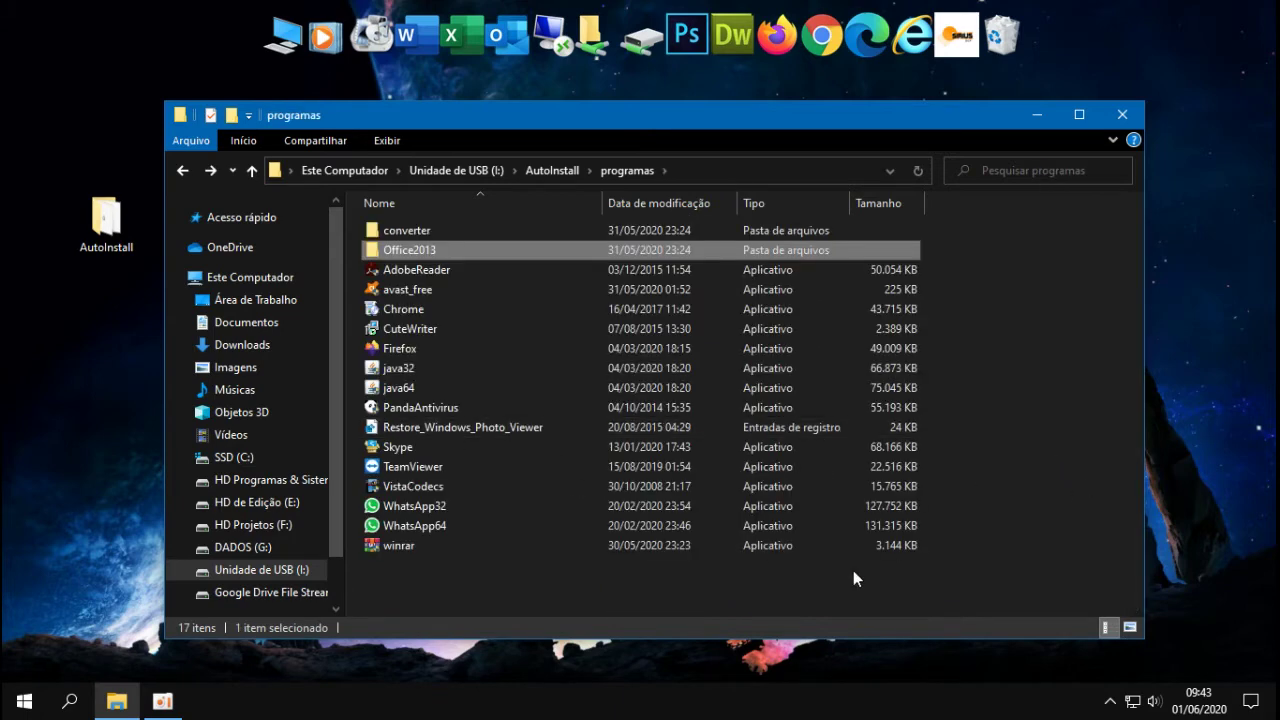
Examine the xml Office folder in the AutoInstall copy on the USB drive, return to AutoInstall and close the window
key("alt+Up")
left_click(695, 540)
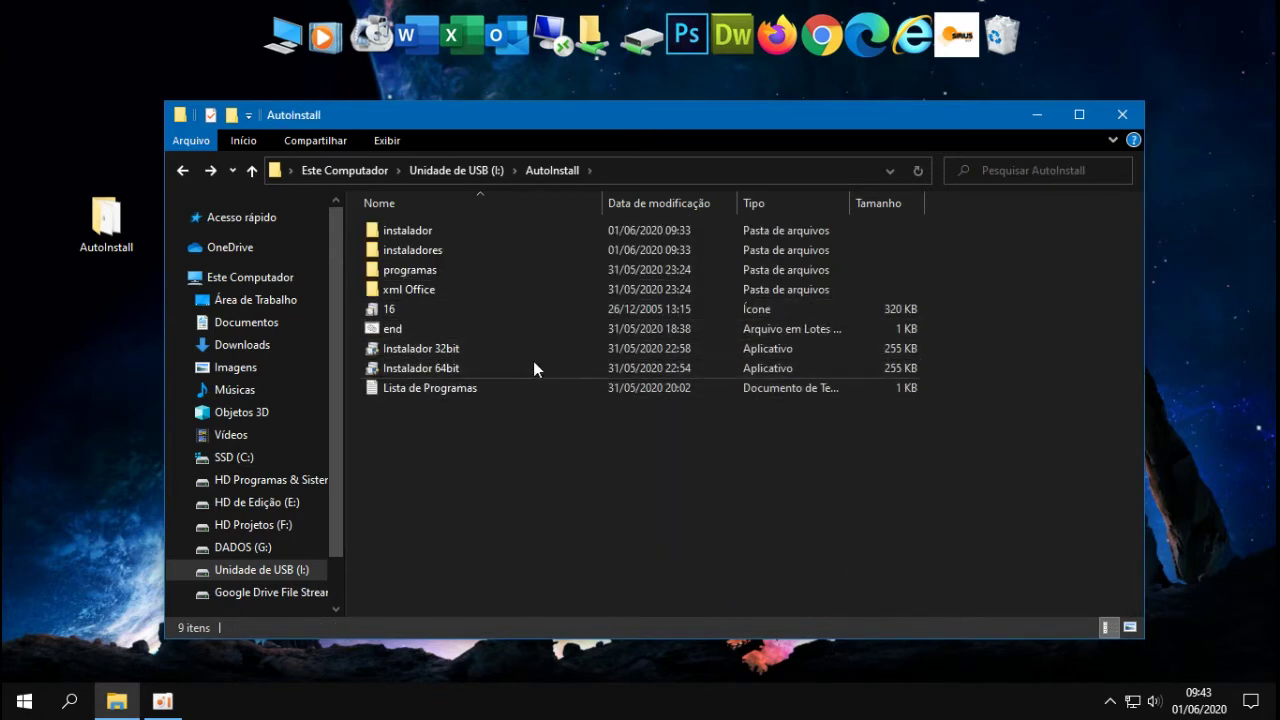
left_click(408, 292)
double_click(406, 287)
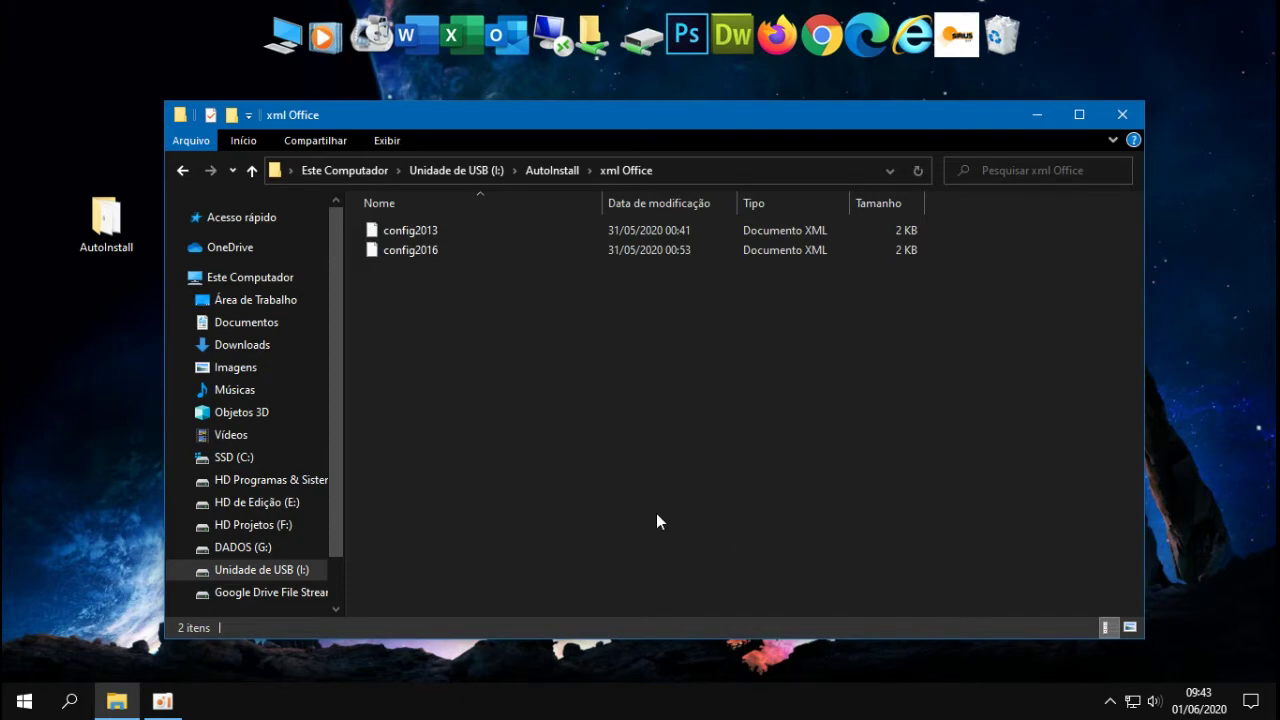
key("alt+Left")
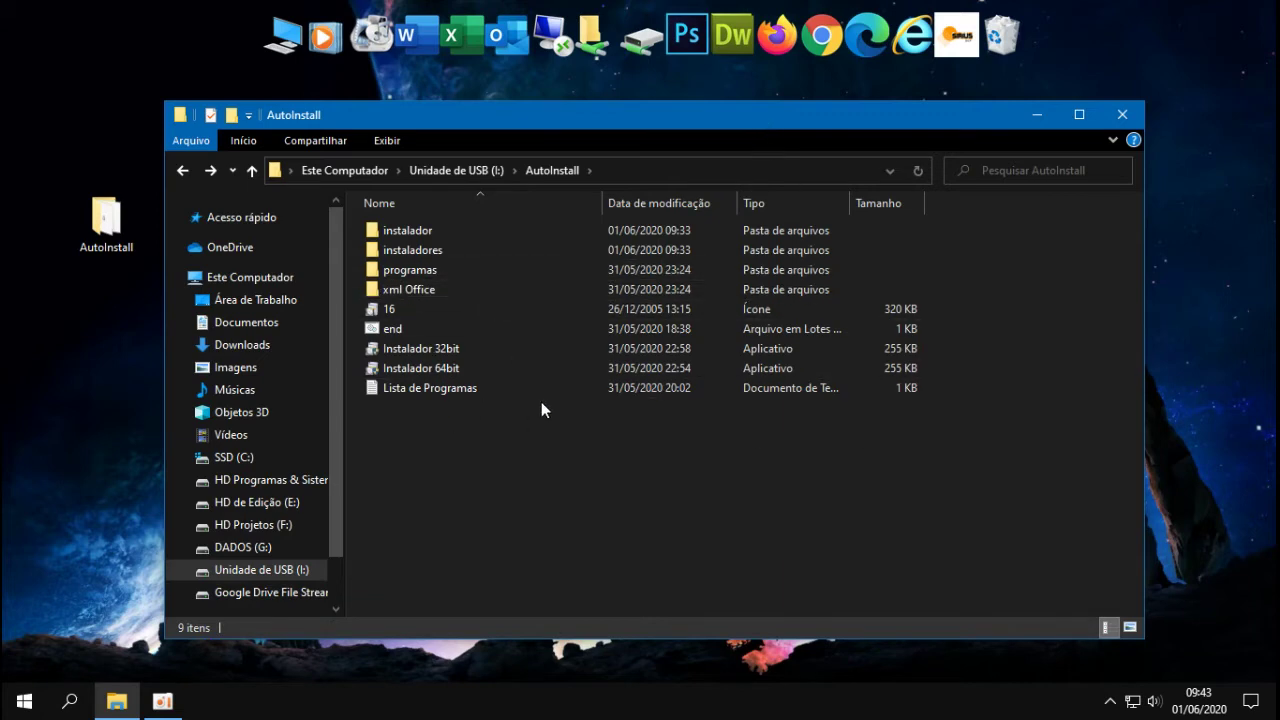
left_click(1118, 108)
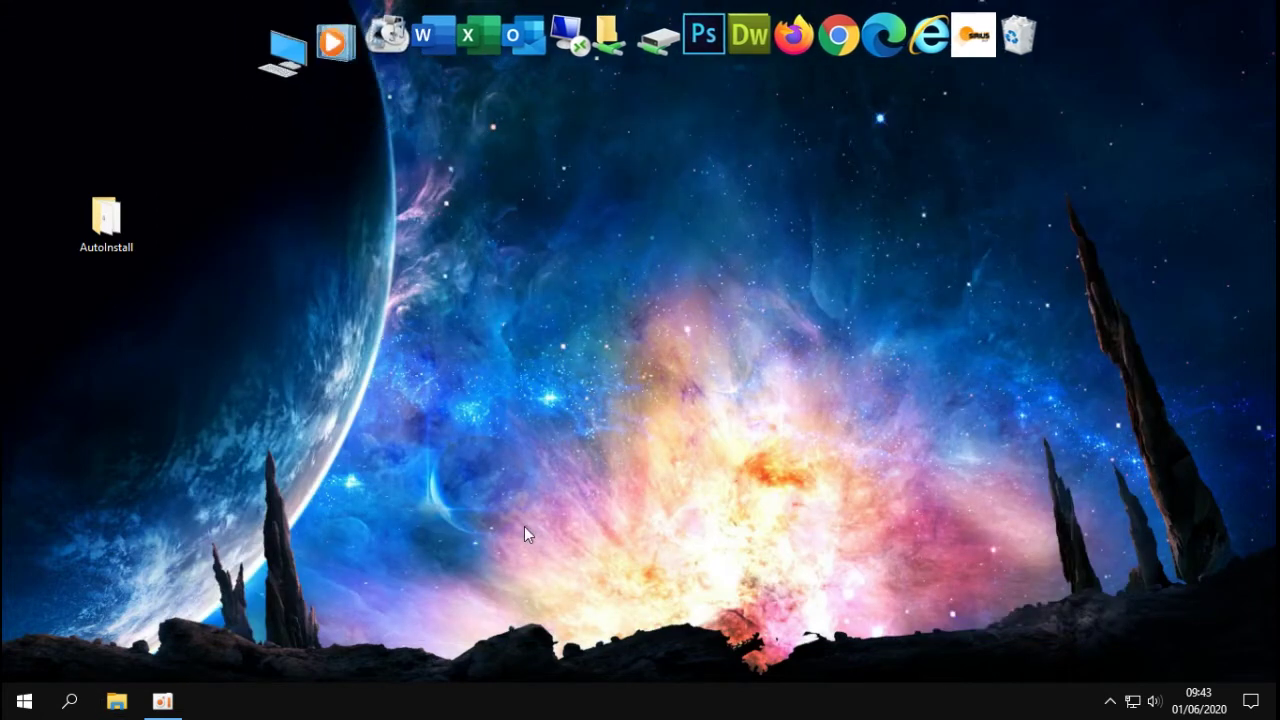
Review the programs already installed on the target computer in Programas e Recursos, and return to Este Computador
key("super+e")
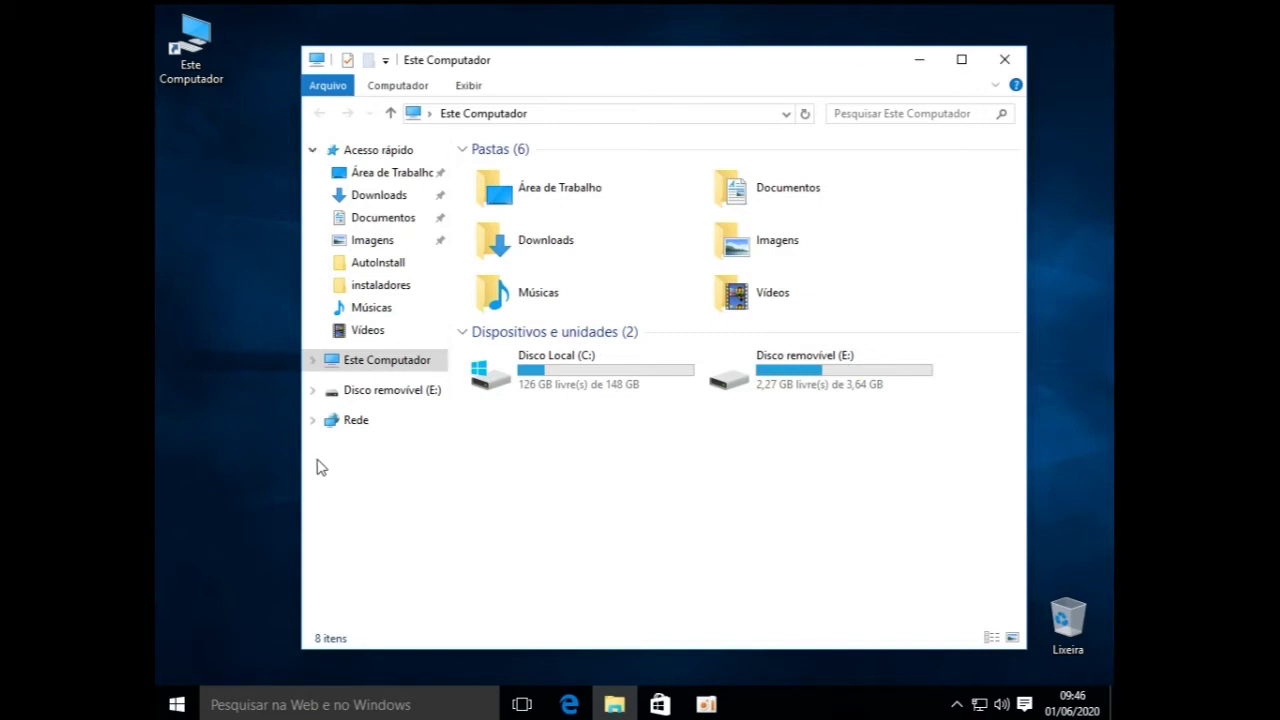
right_click(187, 707)
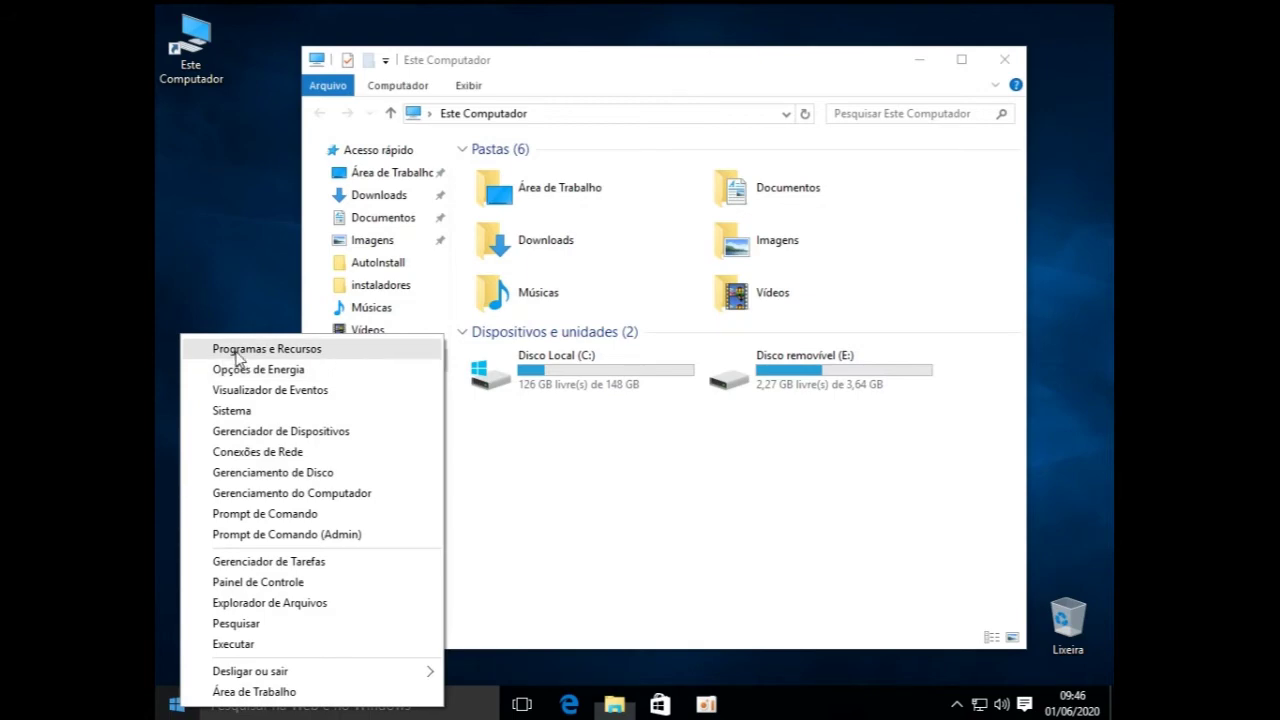
left_click(266, 358)
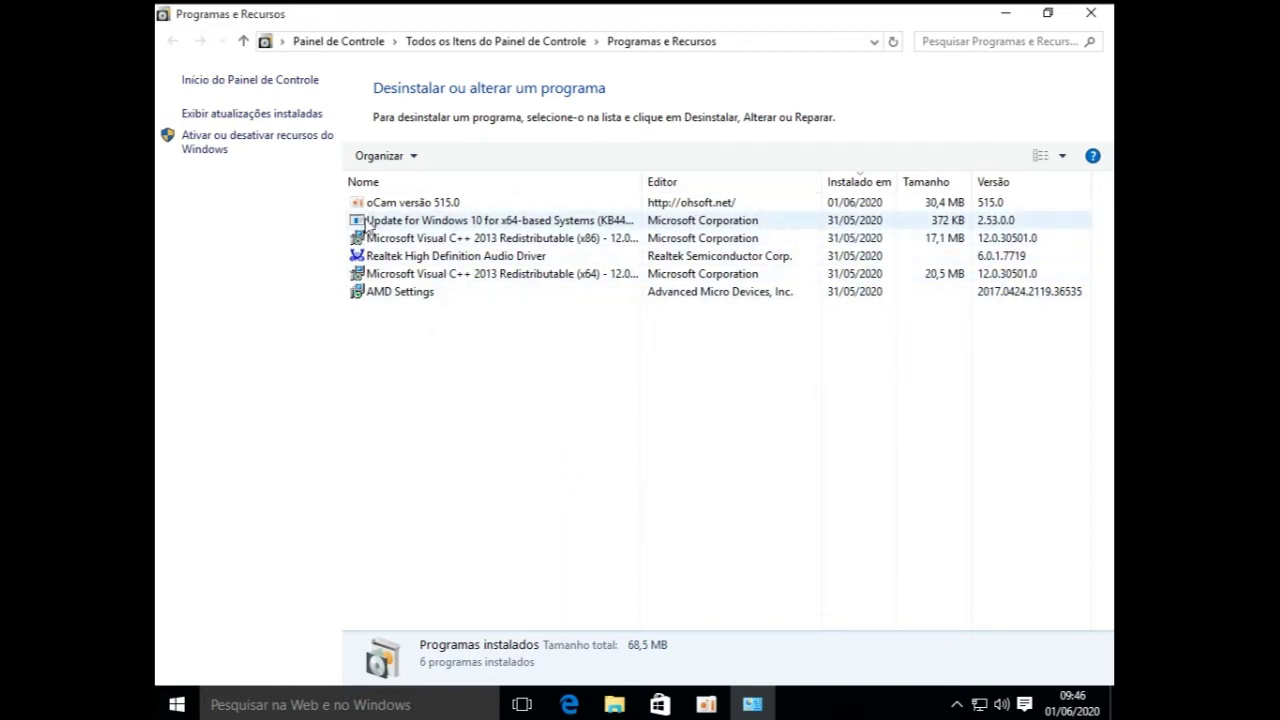
left_click(1091, 13)
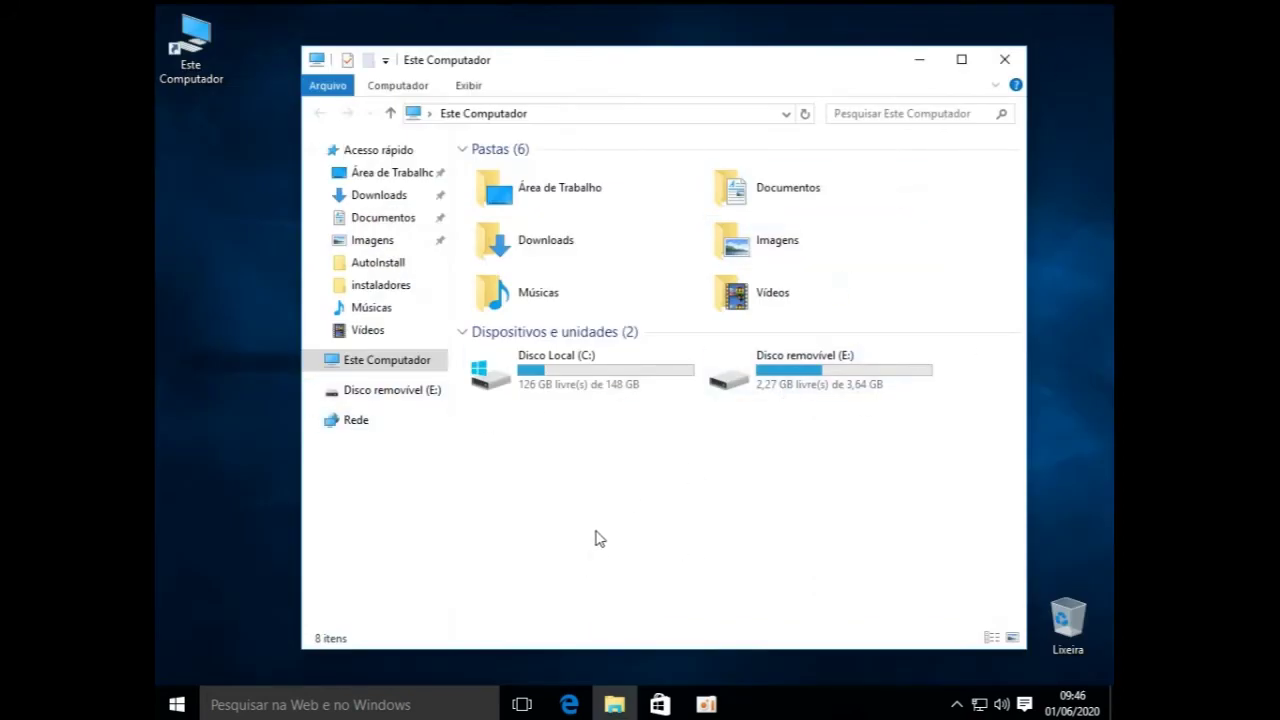
Open the AutoInstall folder on the removable drive Disco removível (E:)
left_click(771, 380)
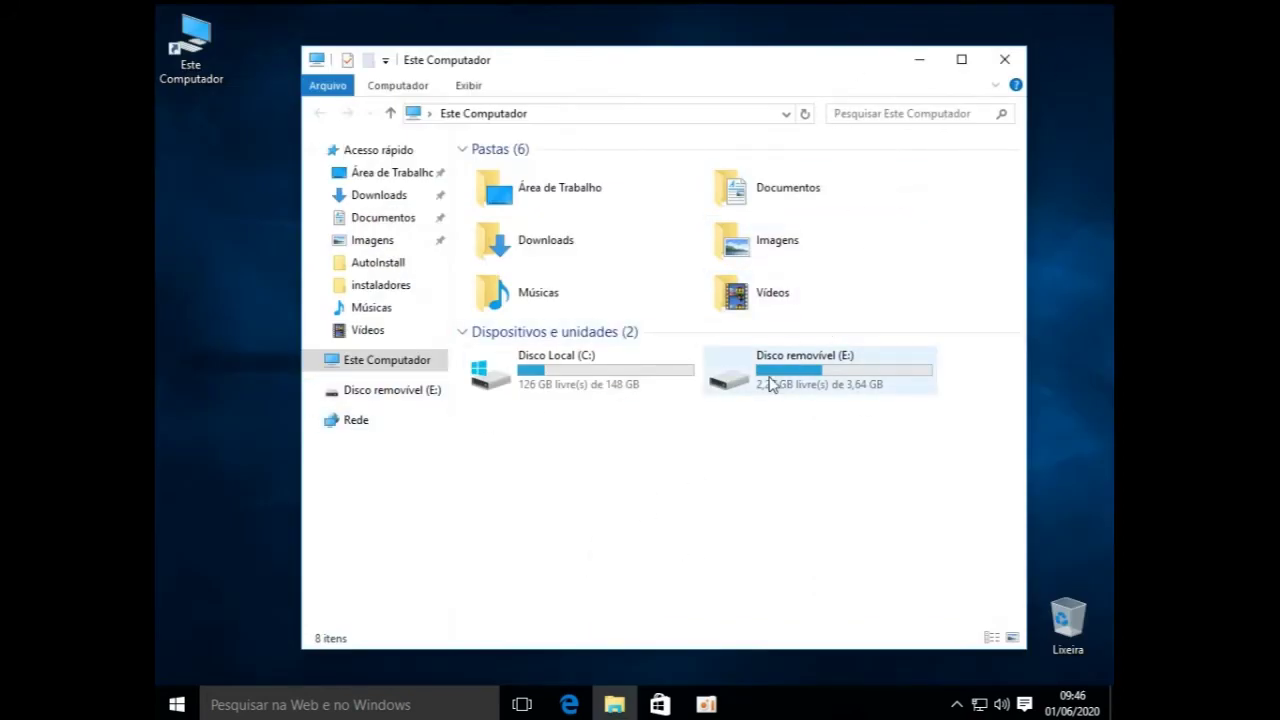
key("Return")
left_click(515, 176)
key("Return")
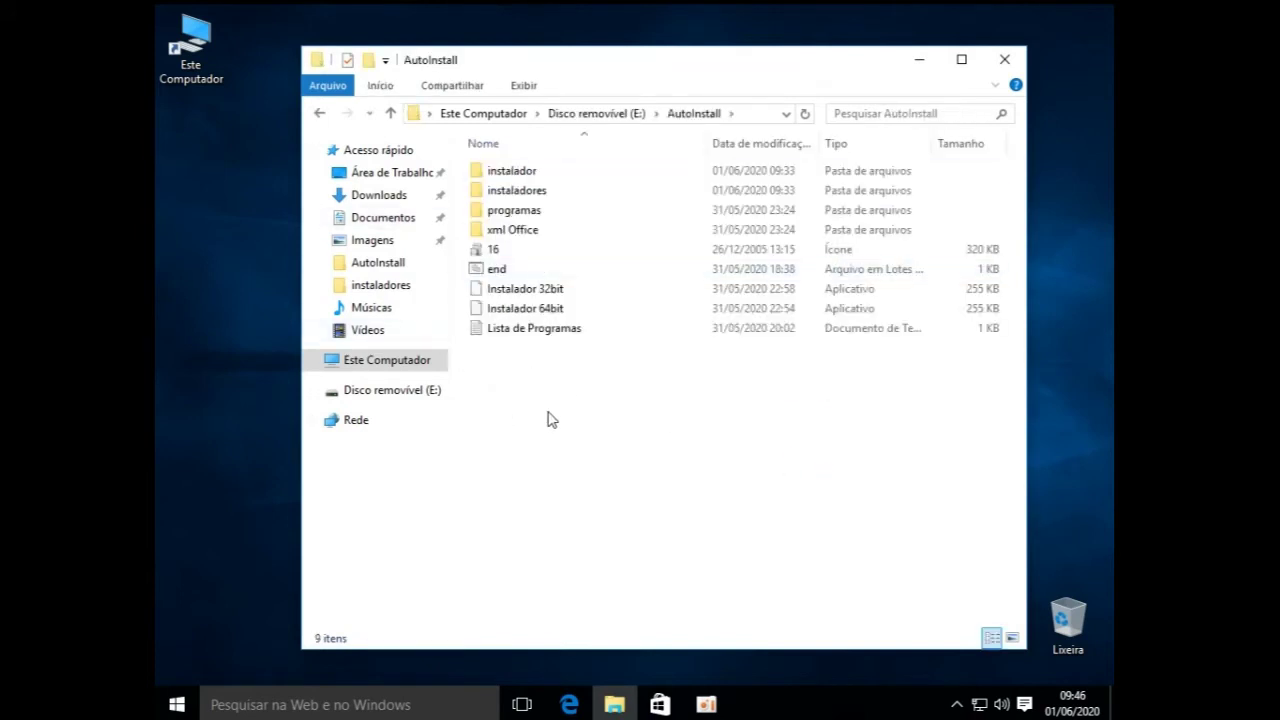
Check the Windows system type in the system information and run Instalador 64bit from the AutoInstall folder
key("super+x")
key("y")
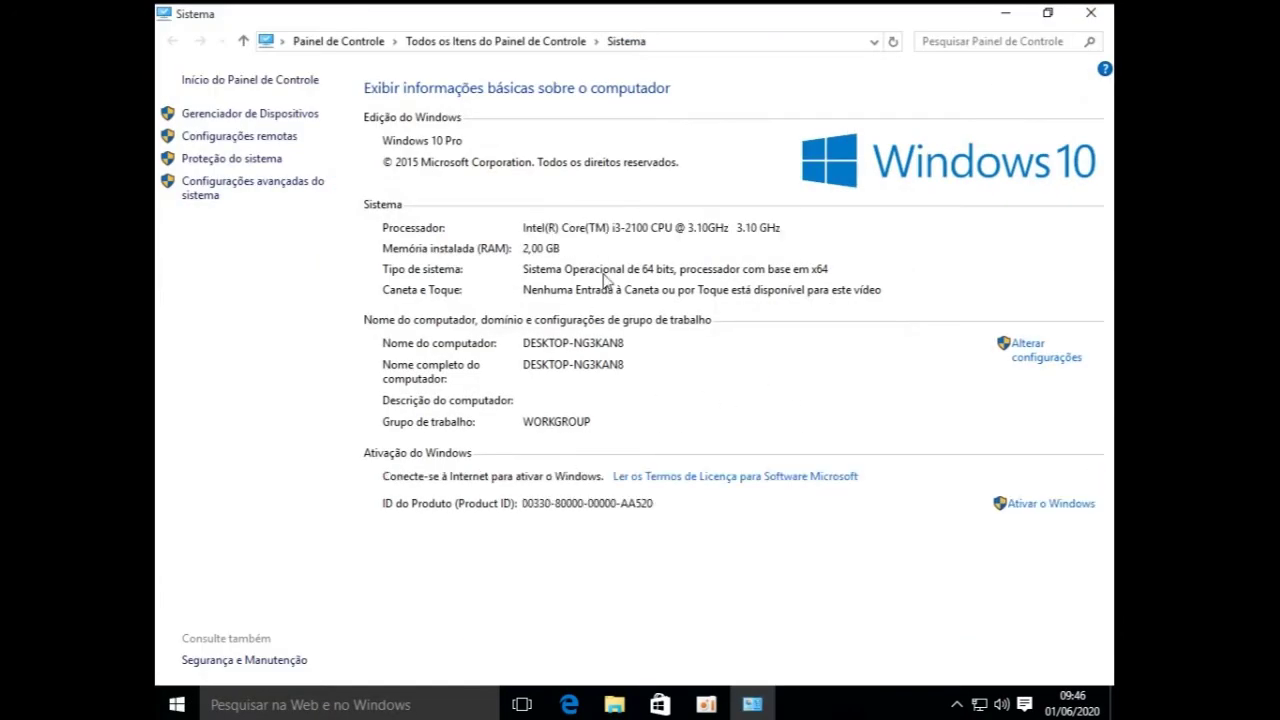
left_click(1090, 13)
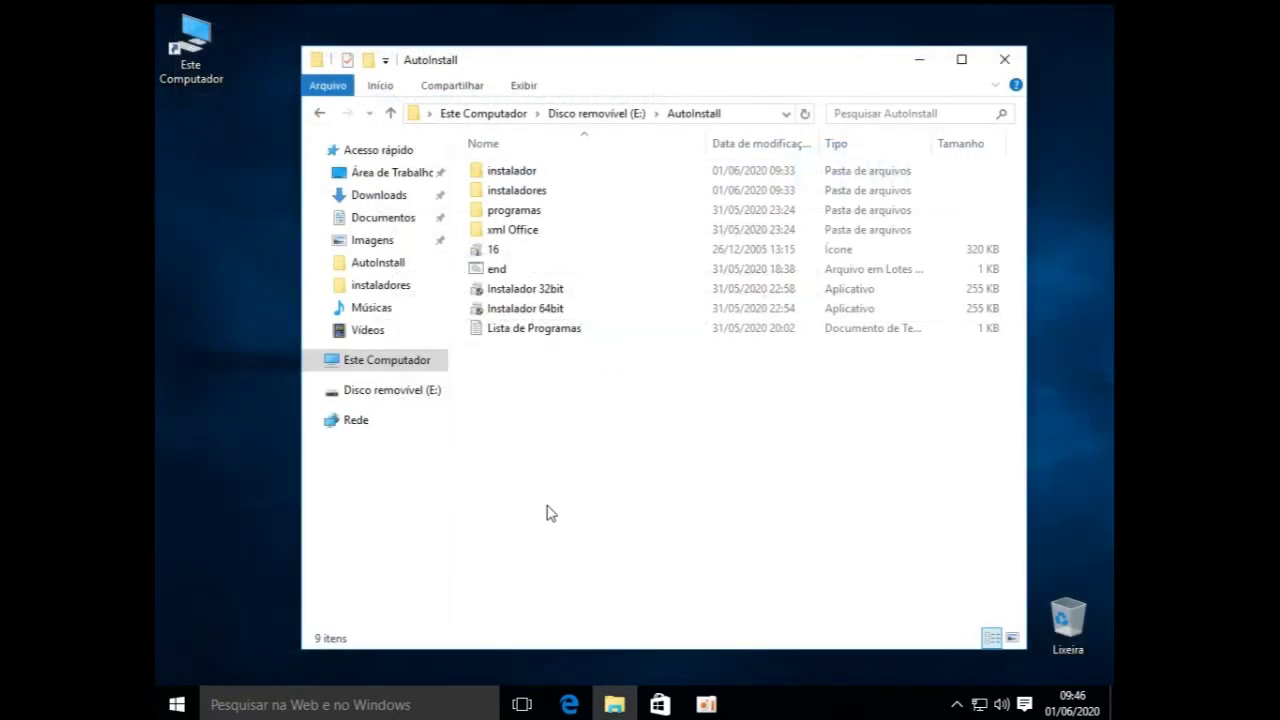
double_click(550, 311)
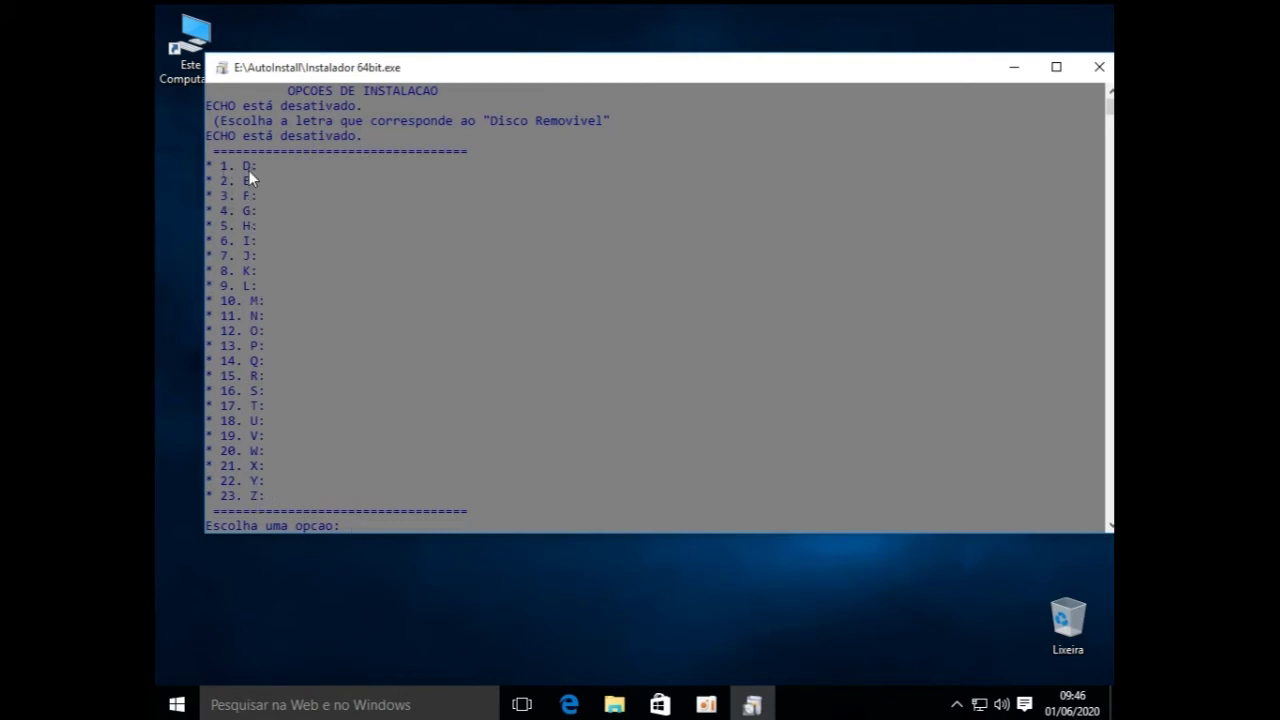
left_click_drag(477, 74, 529, 98)
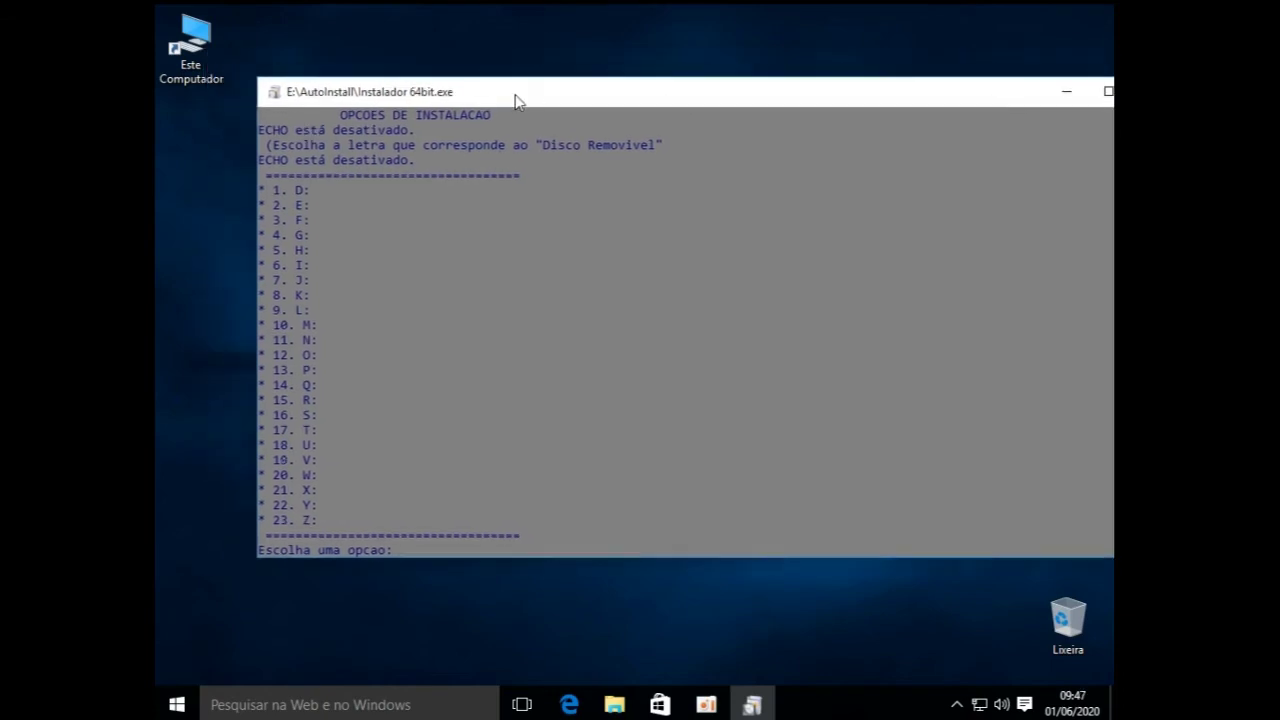
Check the removable disk's drive letter in Este Computador and choose option 2 (E:) in the installer
left_click(203, 40)
double_click(203, 40)
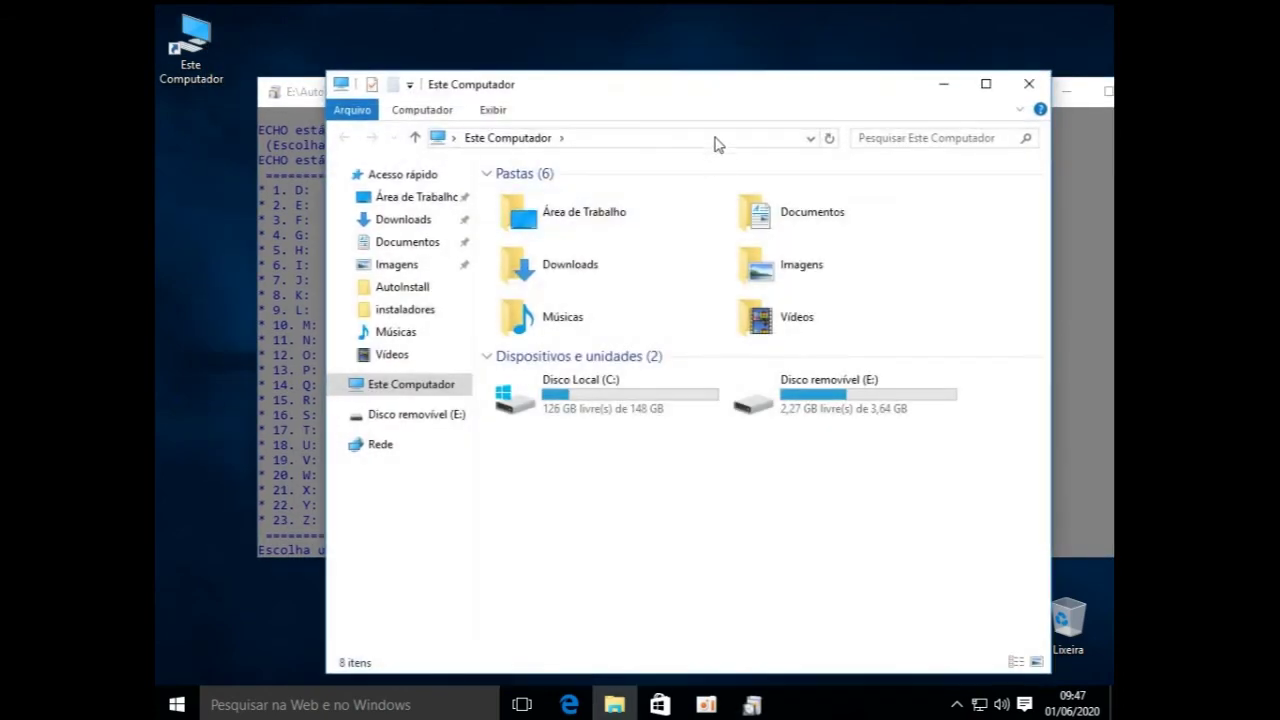
left_click_drag(700, 95, 561, 441)
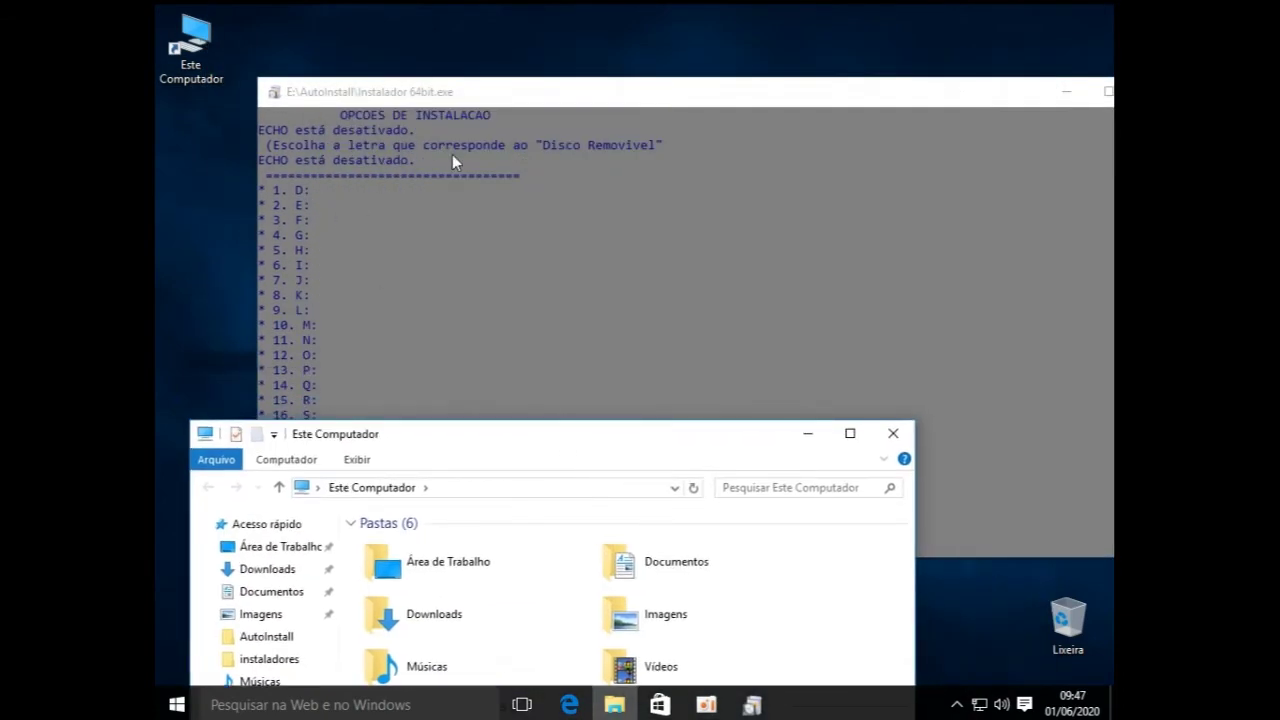
left_click_drag(580, 428, 673, 41)
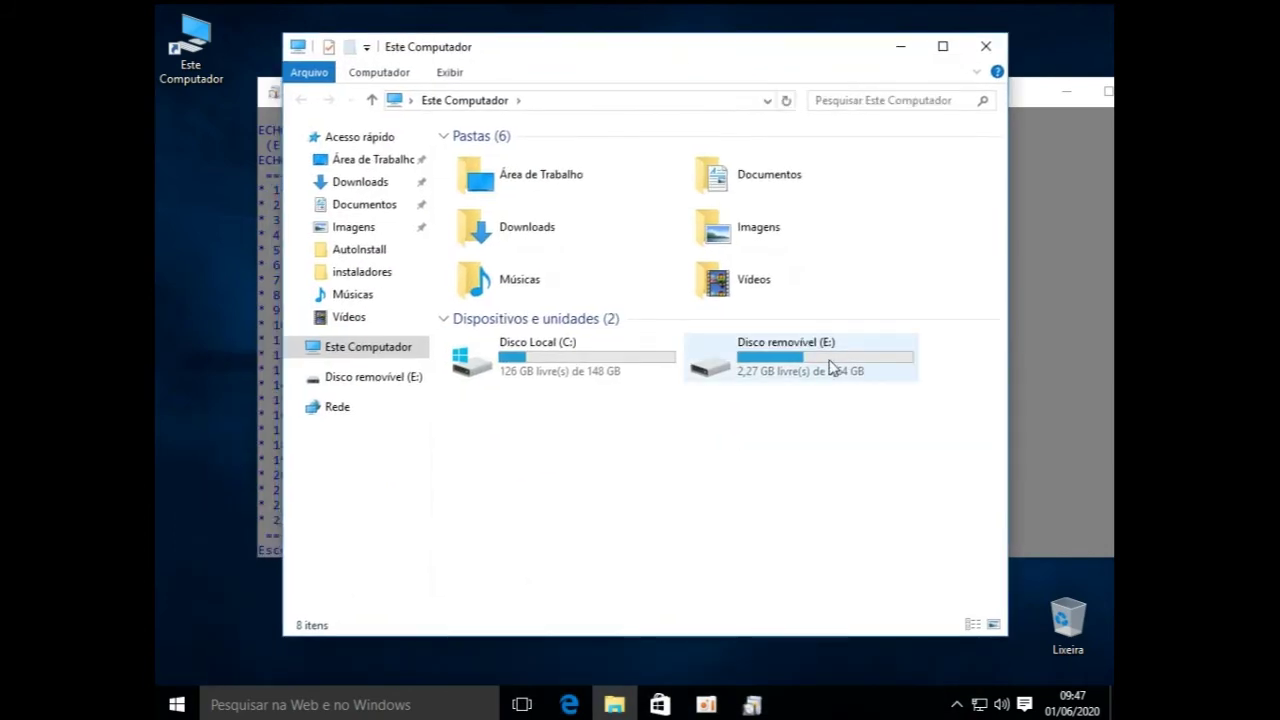
left_click(986, 46)
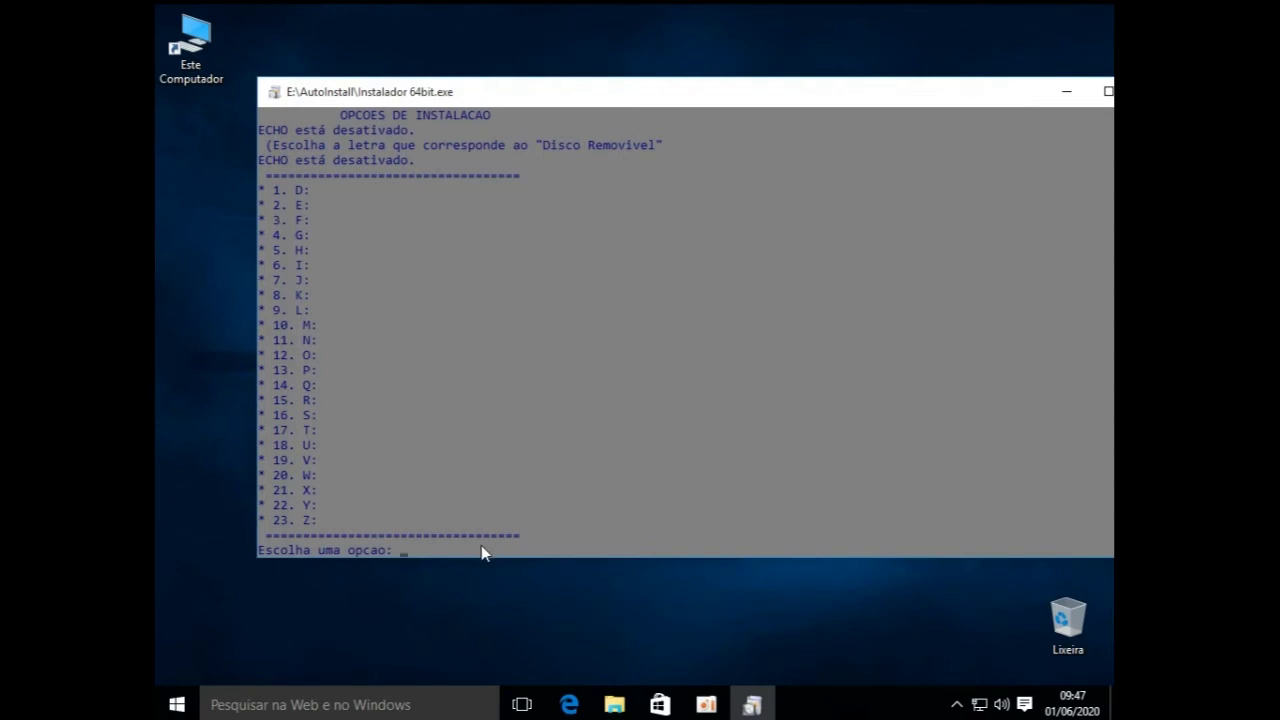
type("2")
key("Return")
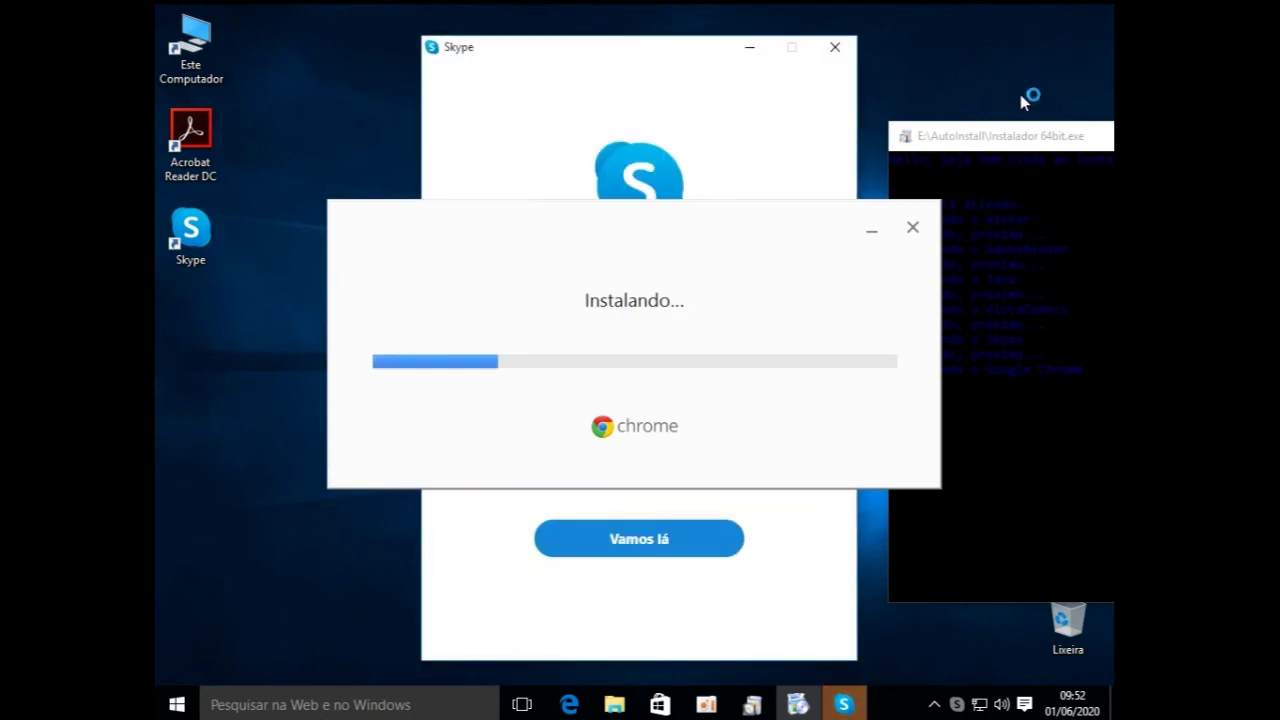
Close the Skype, Chrome and WhatsApp windows that open while Instalador 64bit is running
left_click(1020, 138)
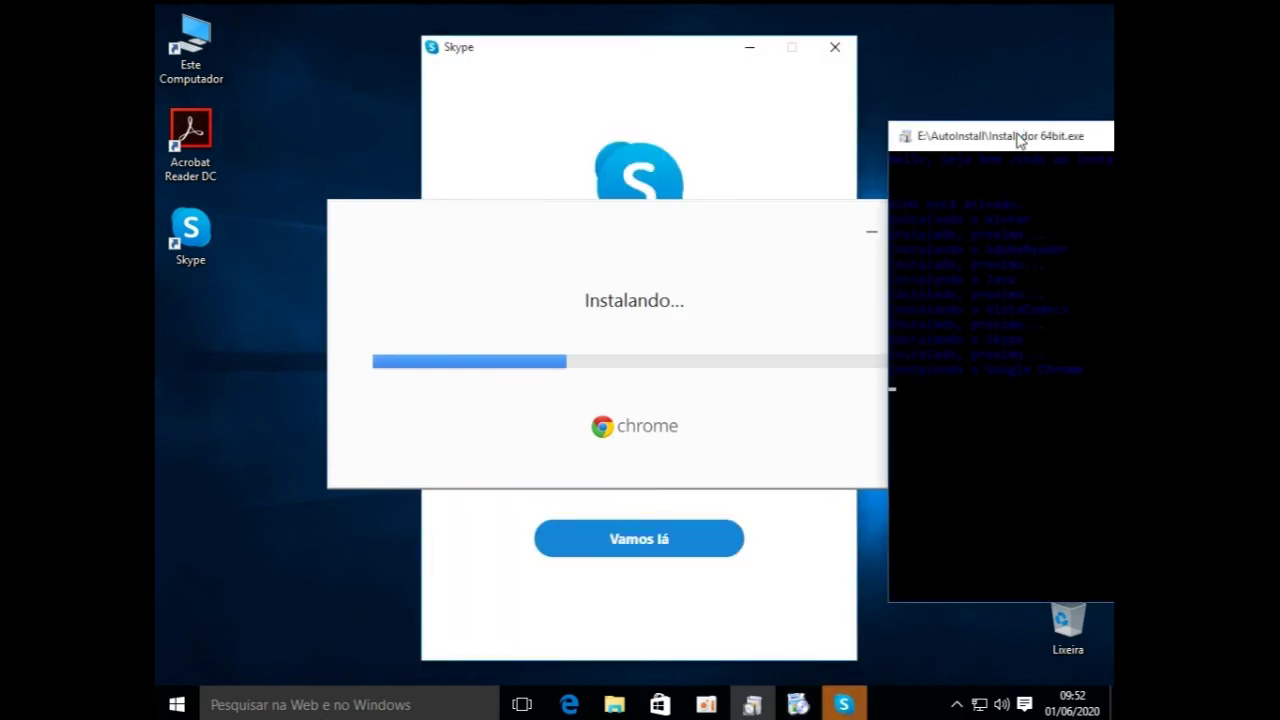
left_click(835, 47)
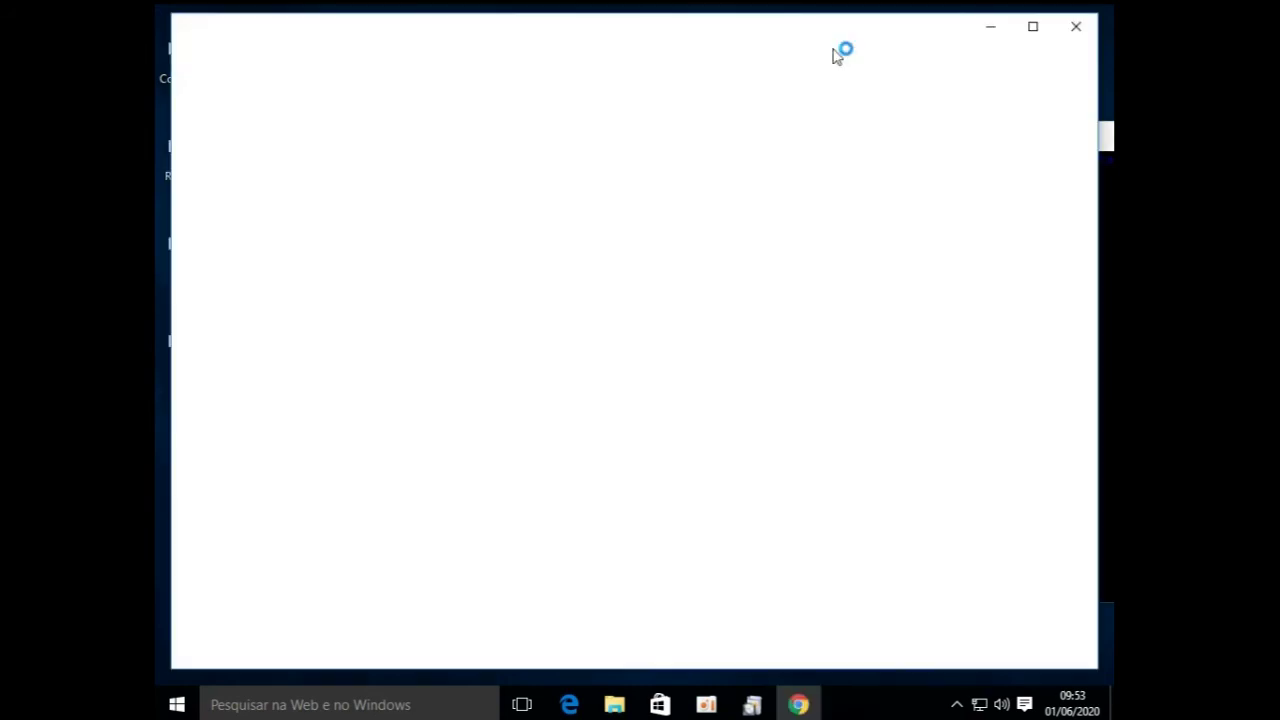
left_click(752, 704)
left_click(1077, 28)
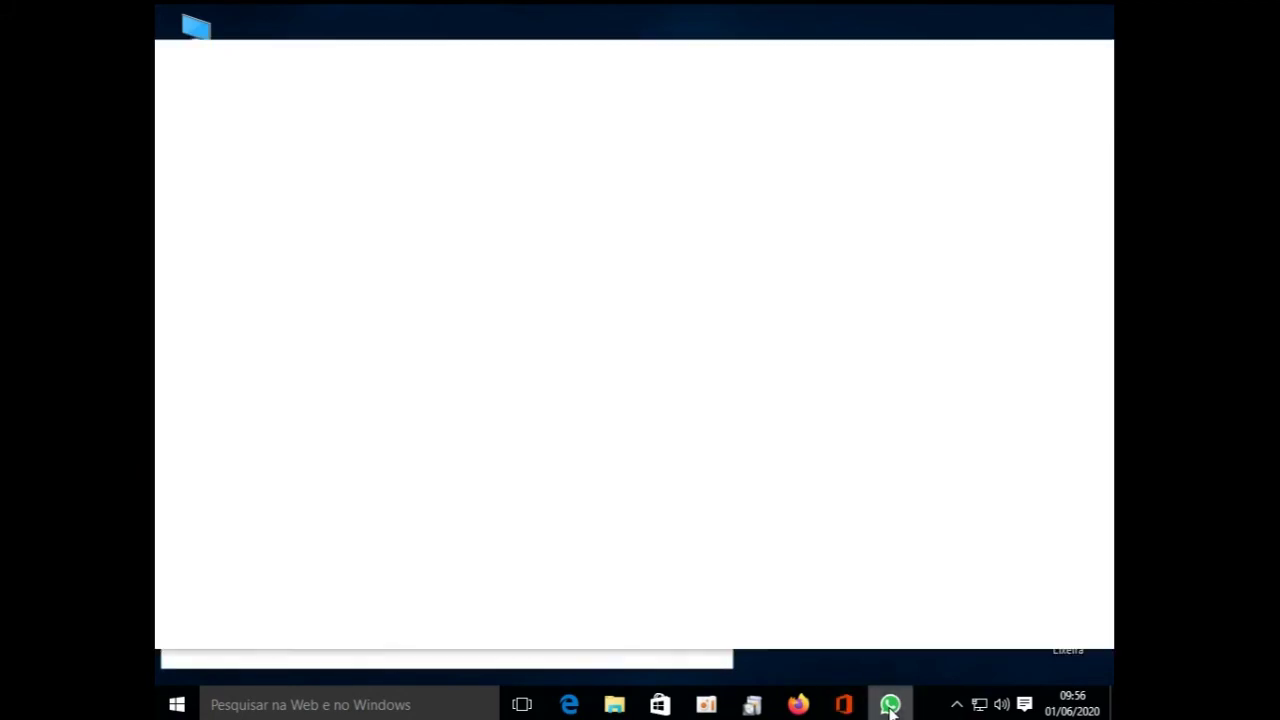
left_click(890, 706)
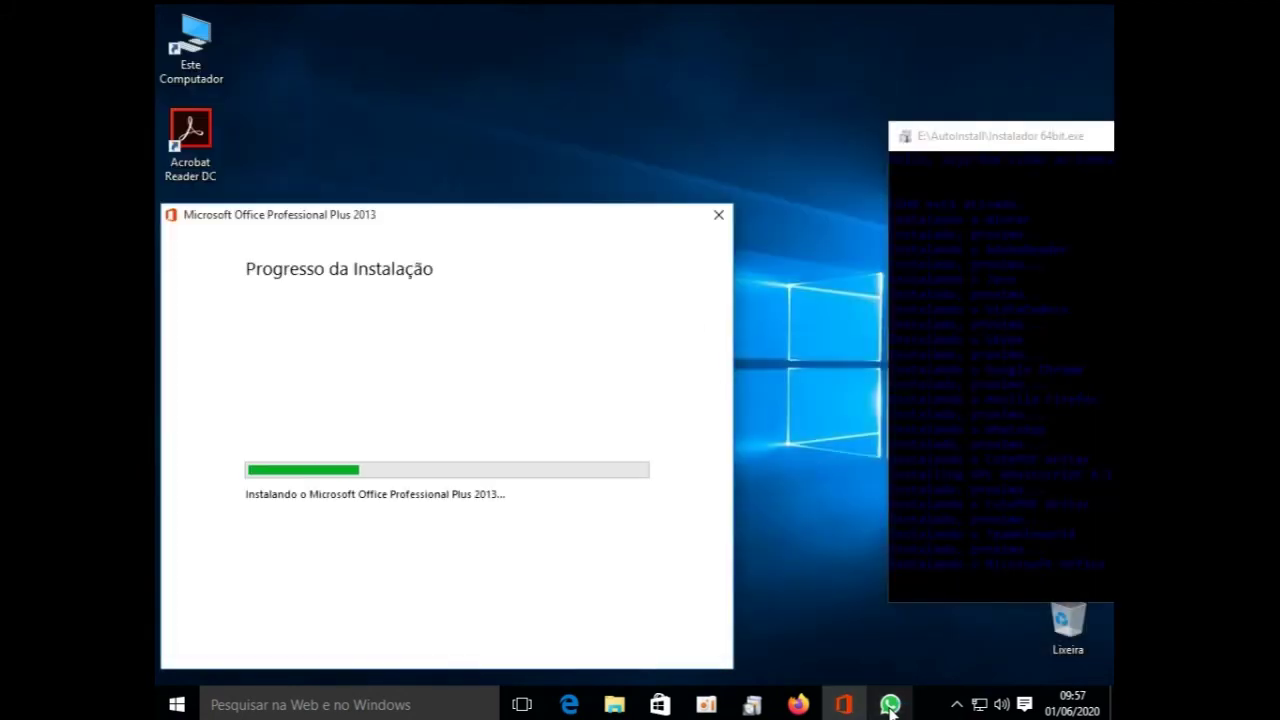
left_click(890, 706)
left_click(1093, 54)
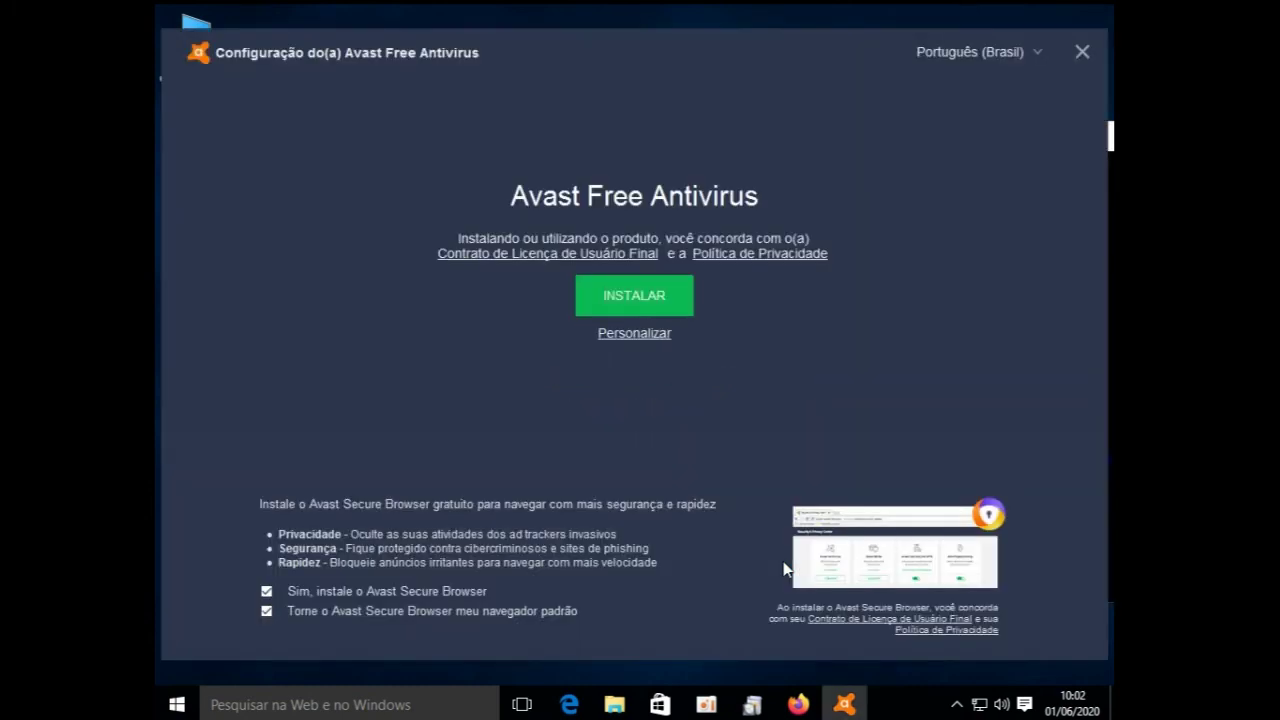
Install Avast Free Antivirus with the Avast Secure Browser option deselected
left_click(266, 591)
left_click(634, 295)
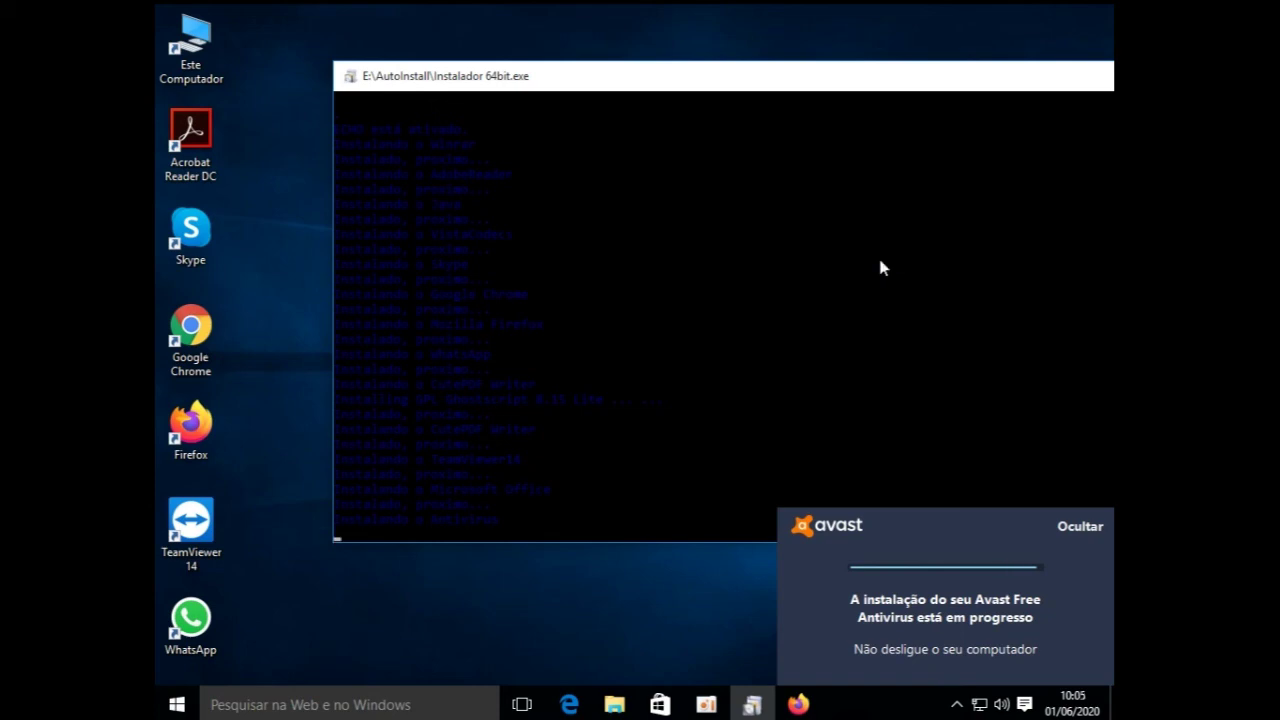
Return to the Instalador 64bit console and continue past its final prompt to end the installation
left_click(575, 608)
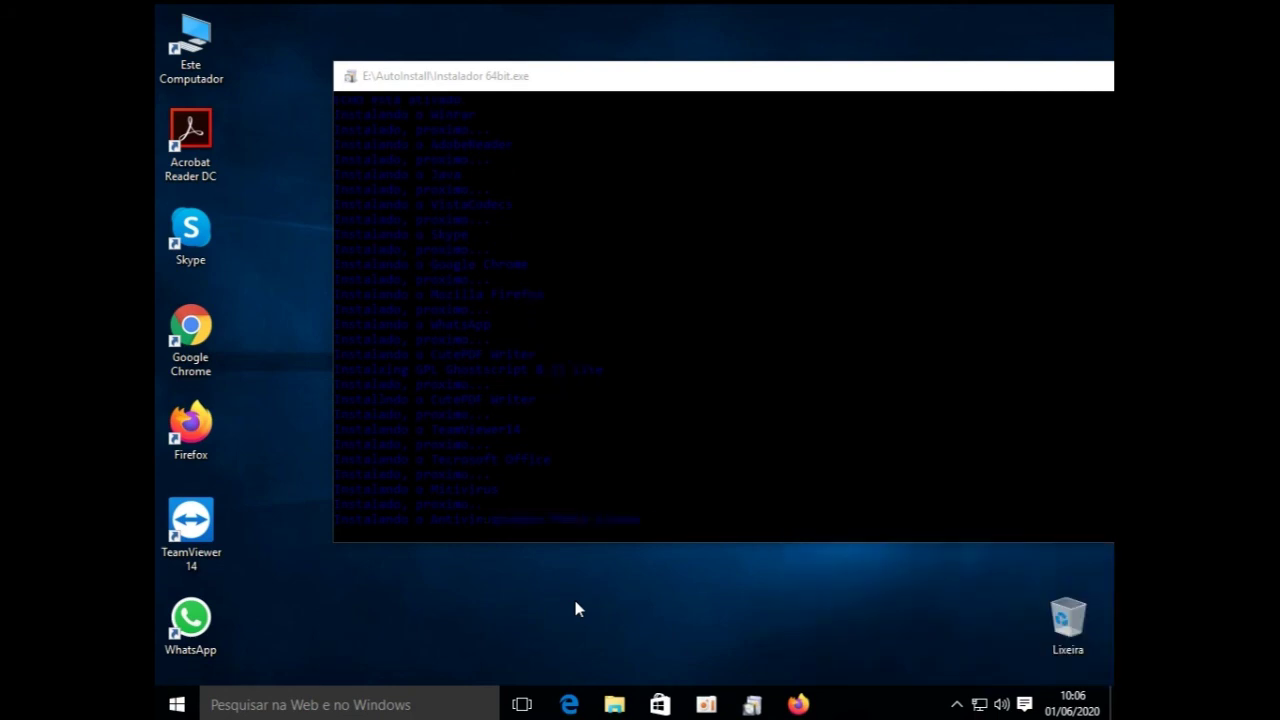
left_click(811, 394)
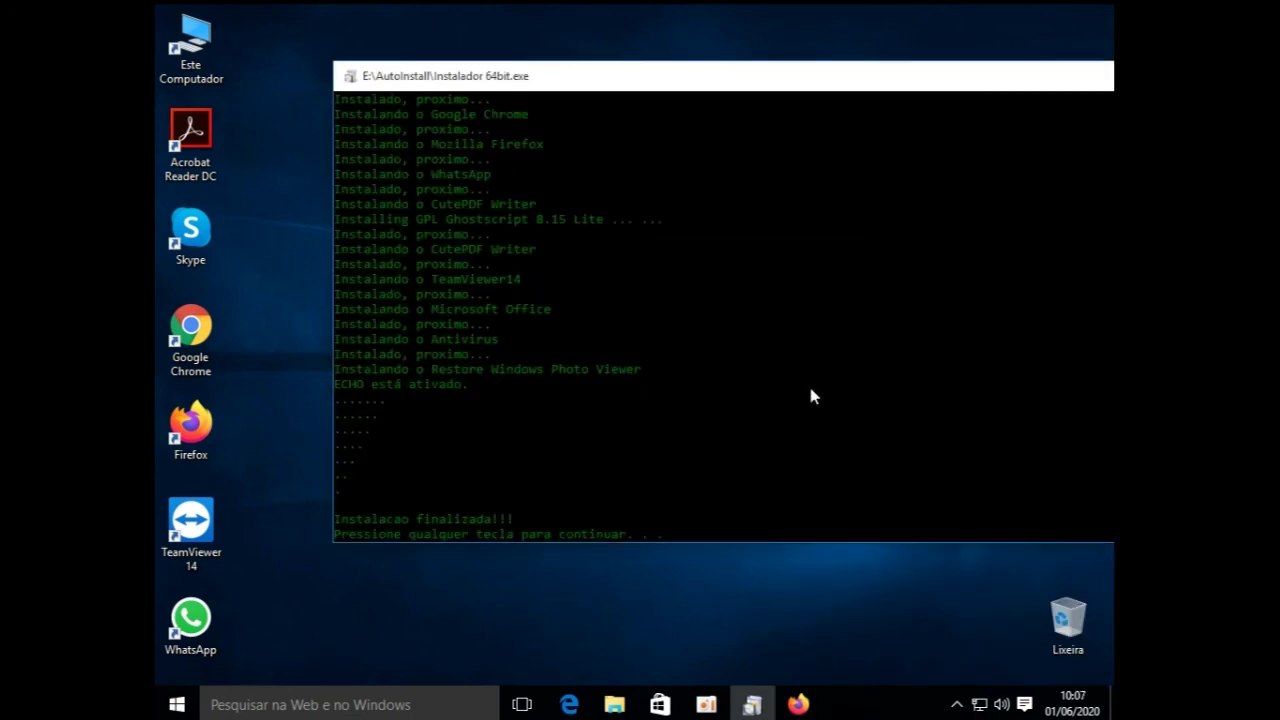
key("Return")
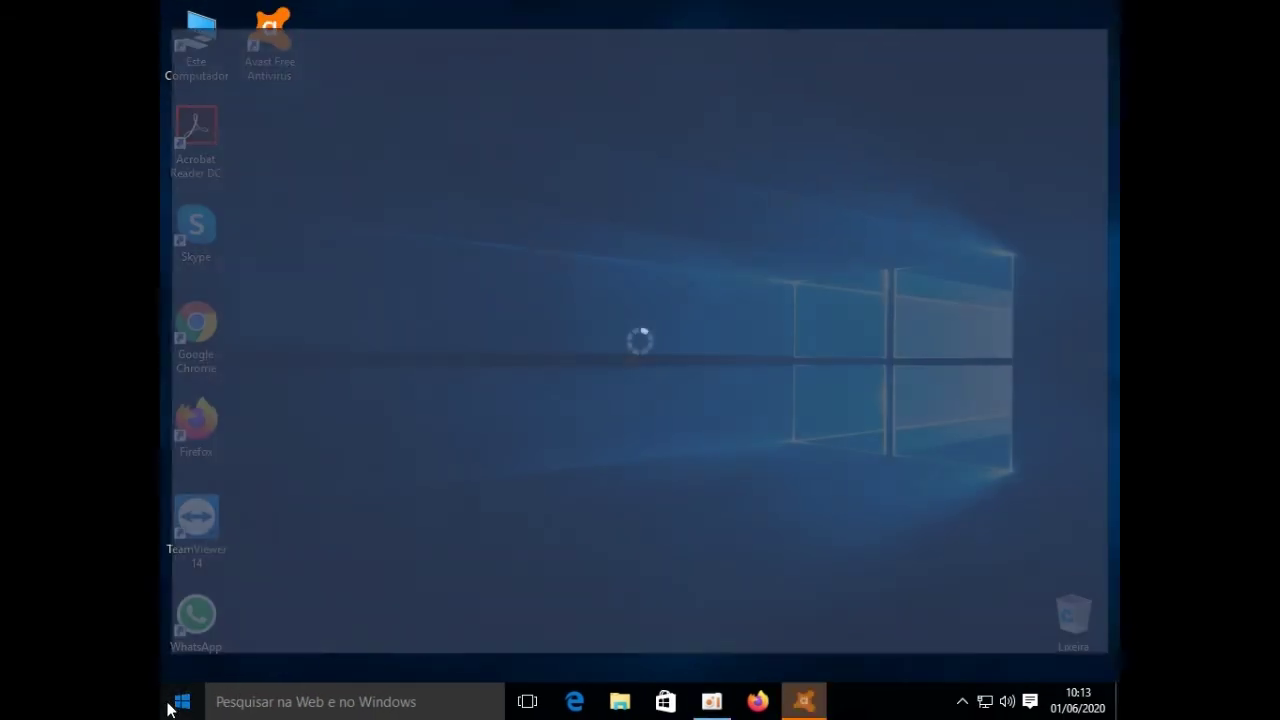
Close the Avast Free Antivirus window and review the newly installed programs in Programas e Recursos
key("super")
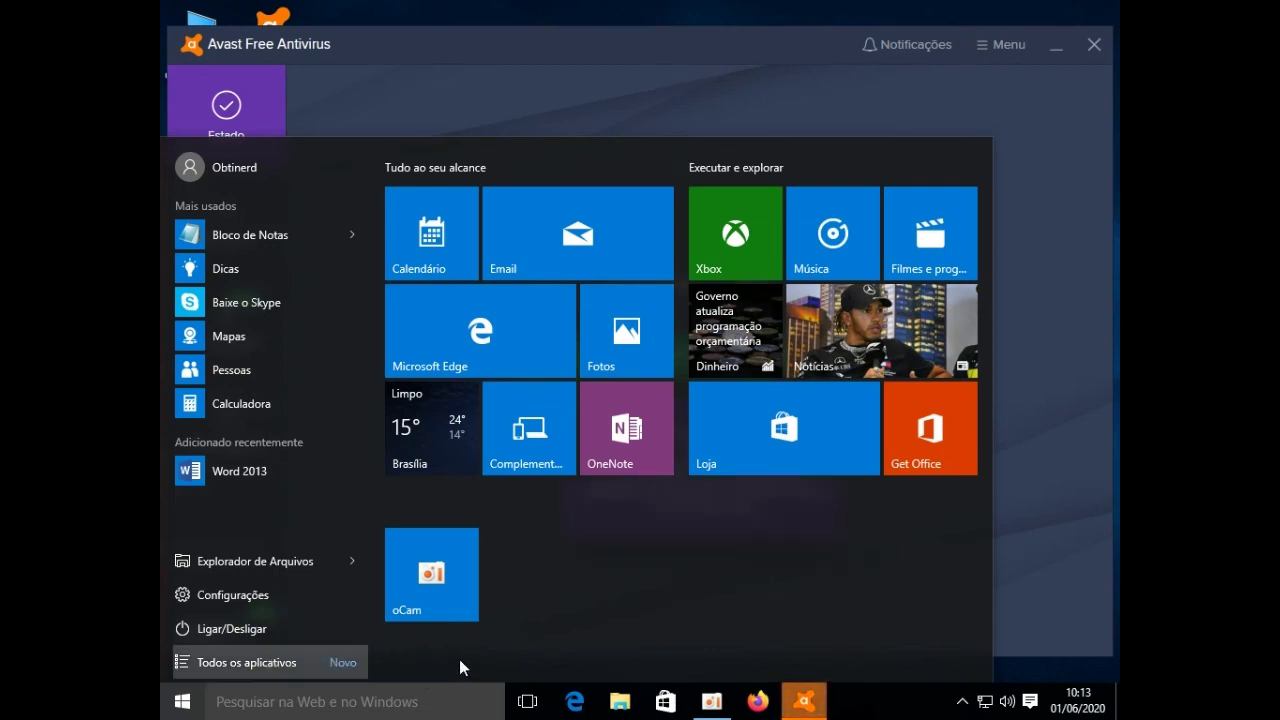
left_click(1095, 42)
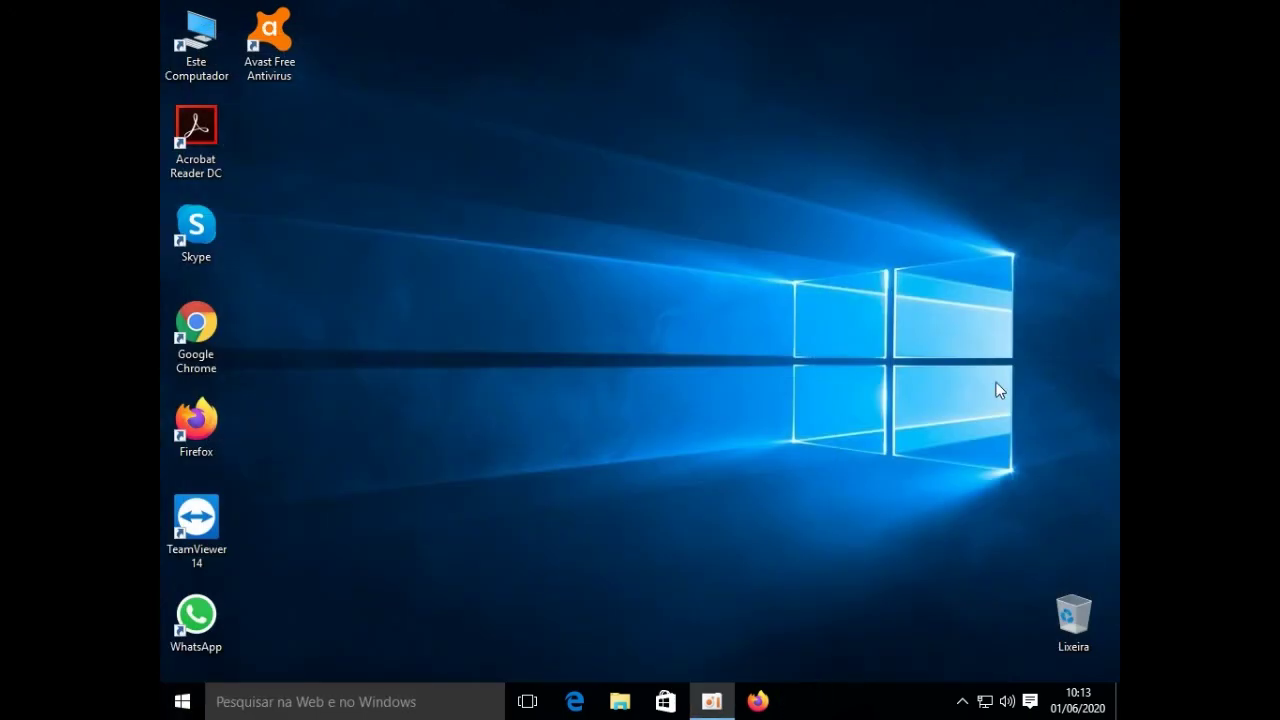
right_click(186, 708)
left_click(269, 348)
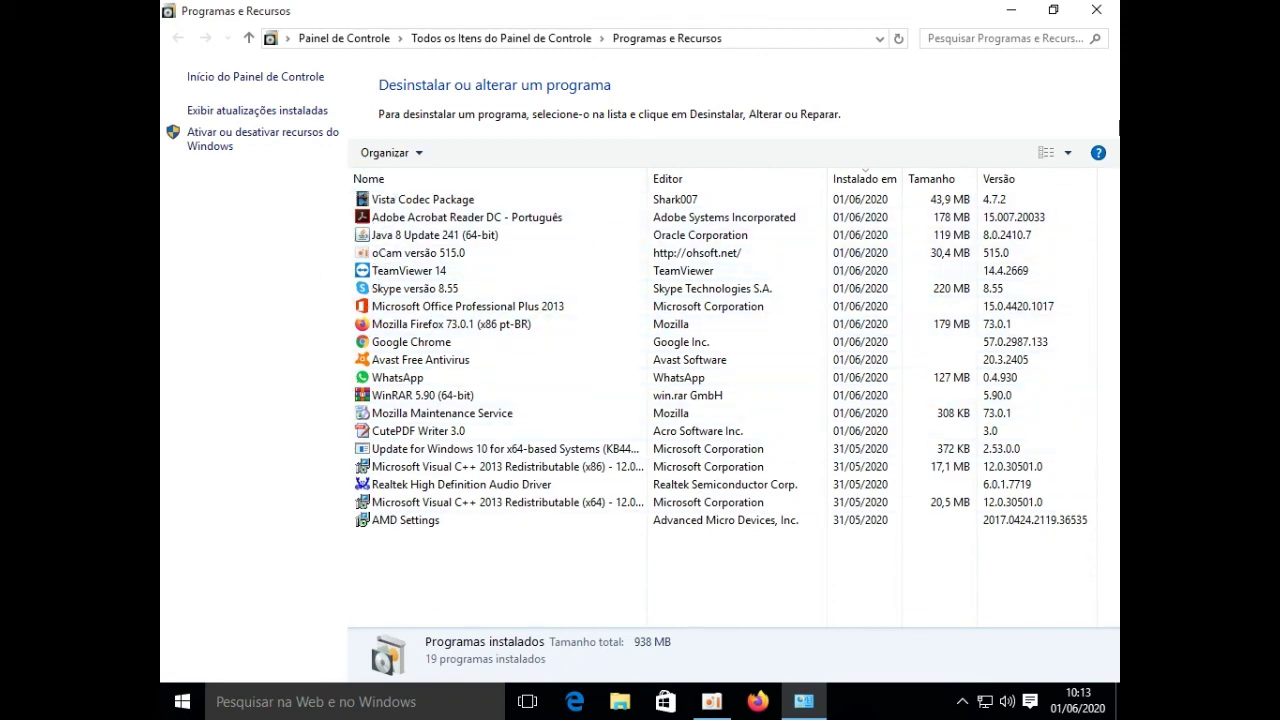
left_click(1093, 14)
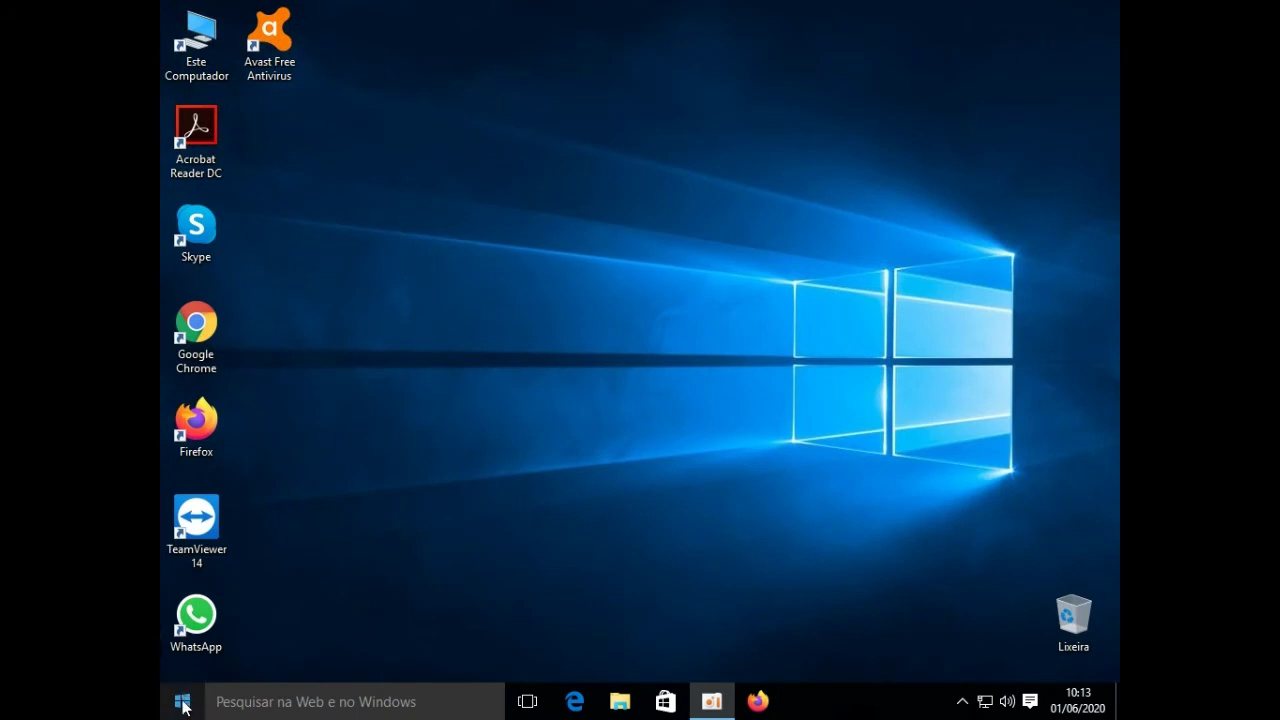
Look through the list of all applications, expanding the Microsoft Office 2013 group, and close the list
left_click(182, 701)
left_click(250, 662)
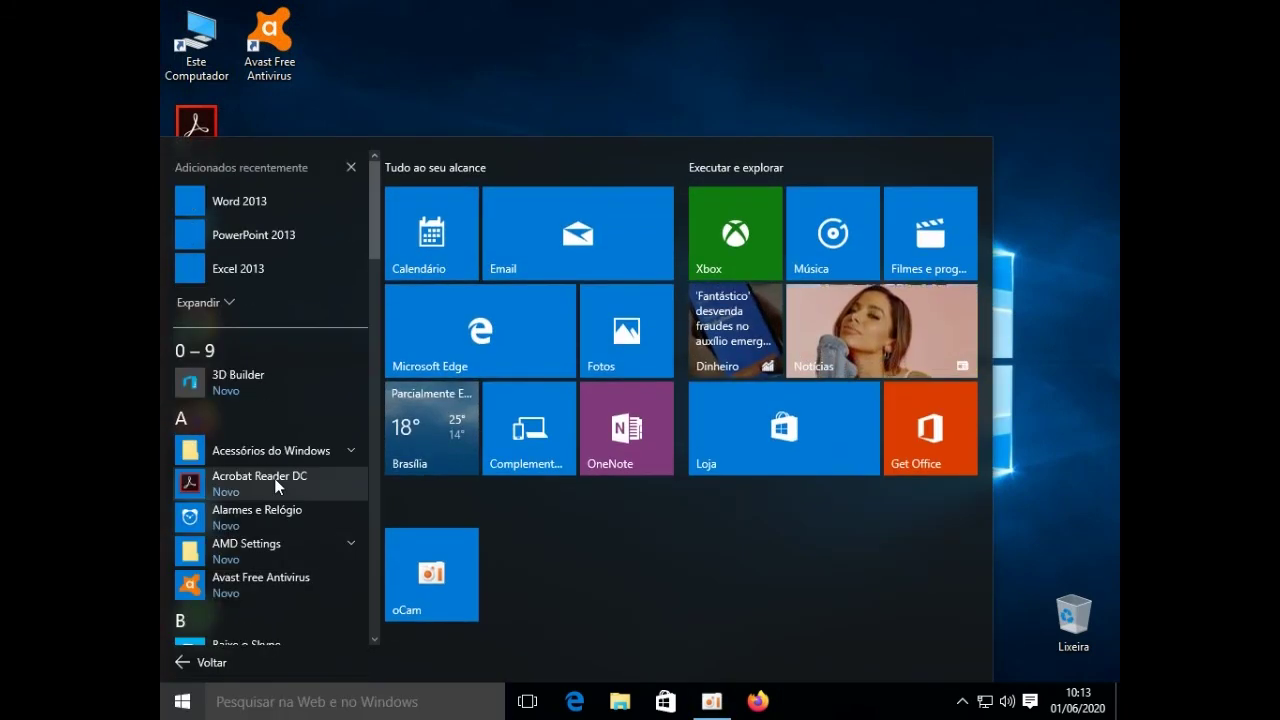
left_click_drag(371, 246, 368, 494)
left_click(349, 407)
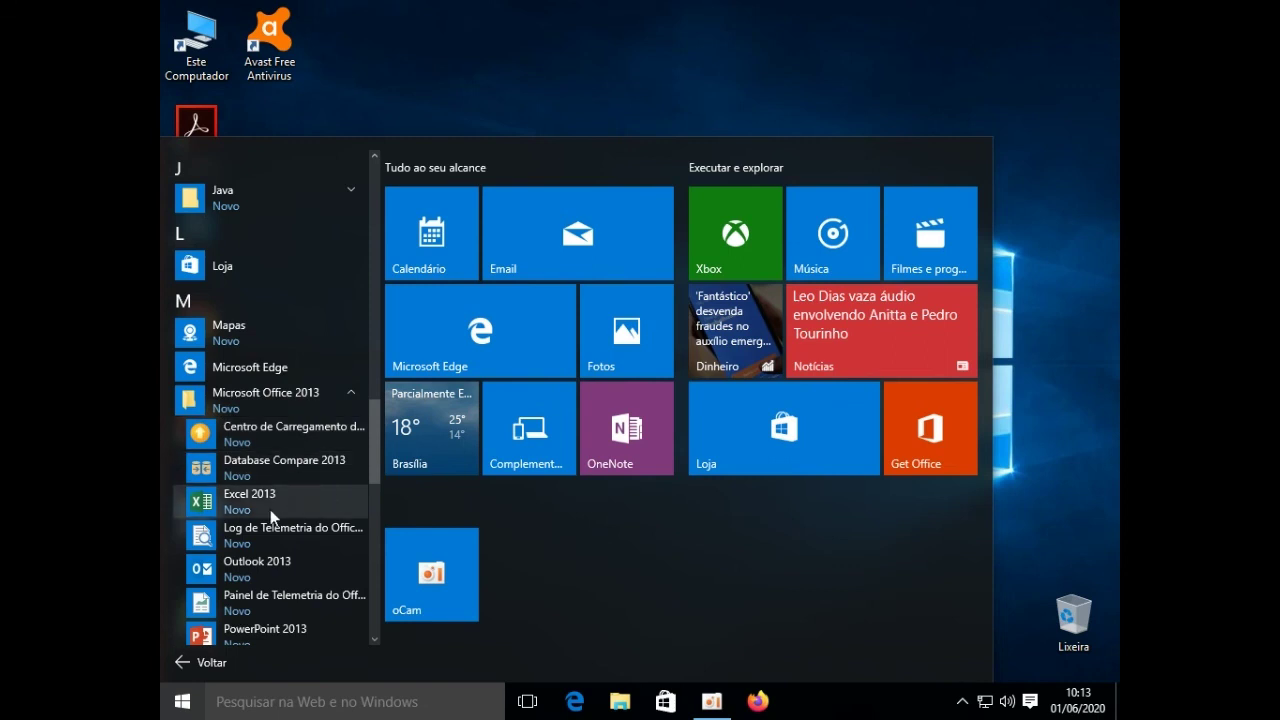
scroll(270, 492, "down", 3)
scroll(270, 531, "down", 13)
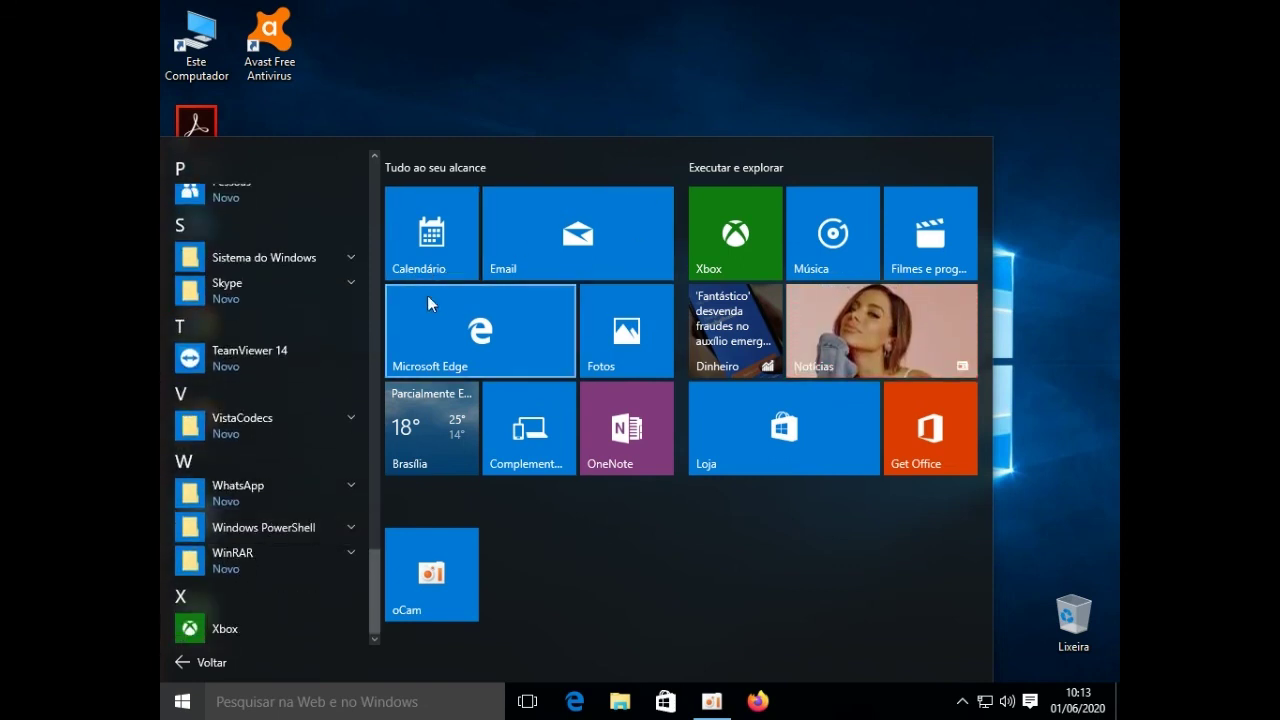
left_click(468, 67)
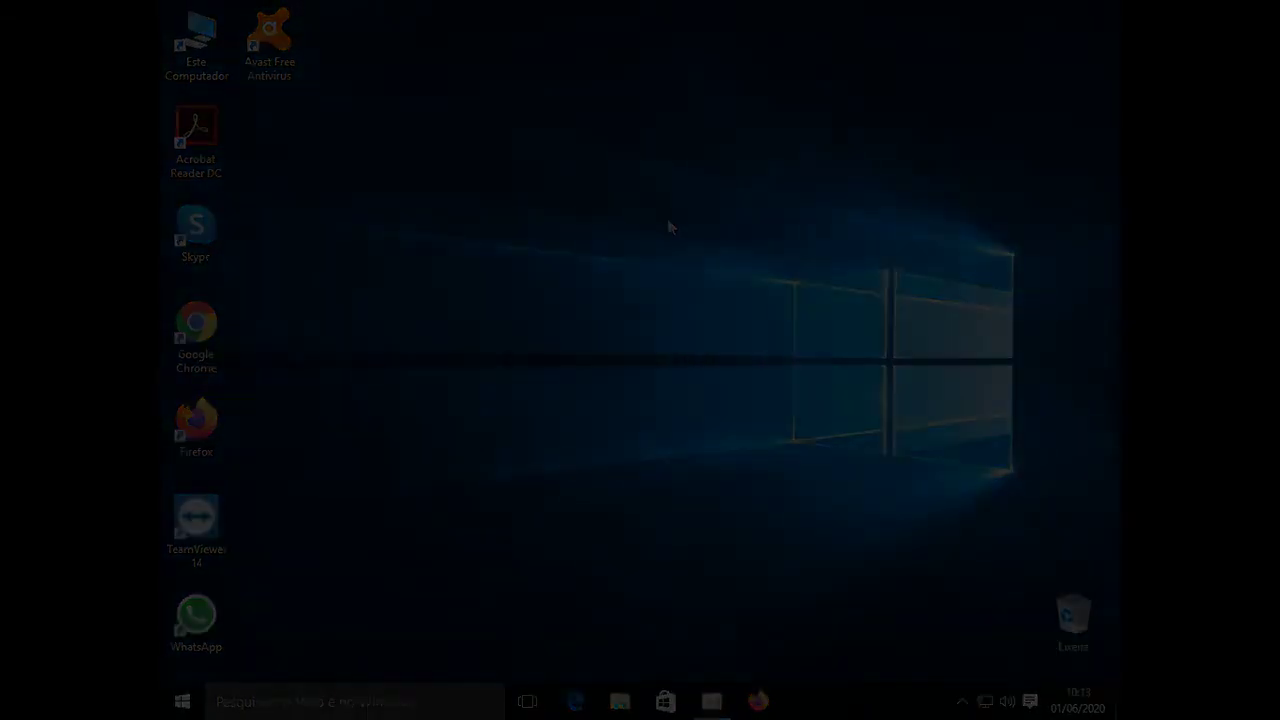